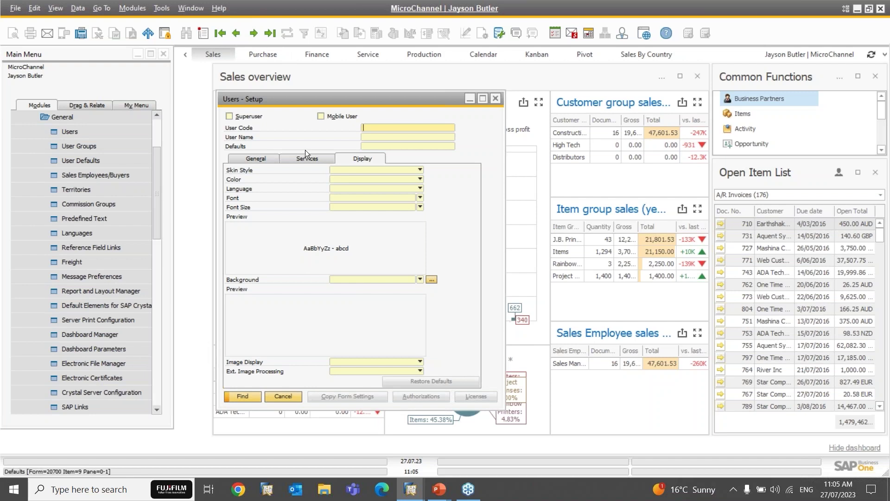
# Step: Look up the manager user record, then start a new blank user record
pyautogui.write('mana*')
pyautogui.press('Return')
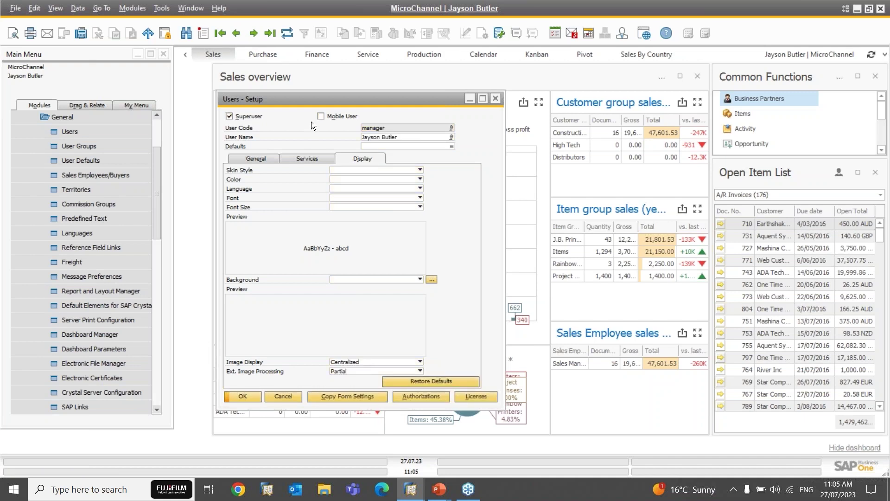
pyautogui.click(206, 37)
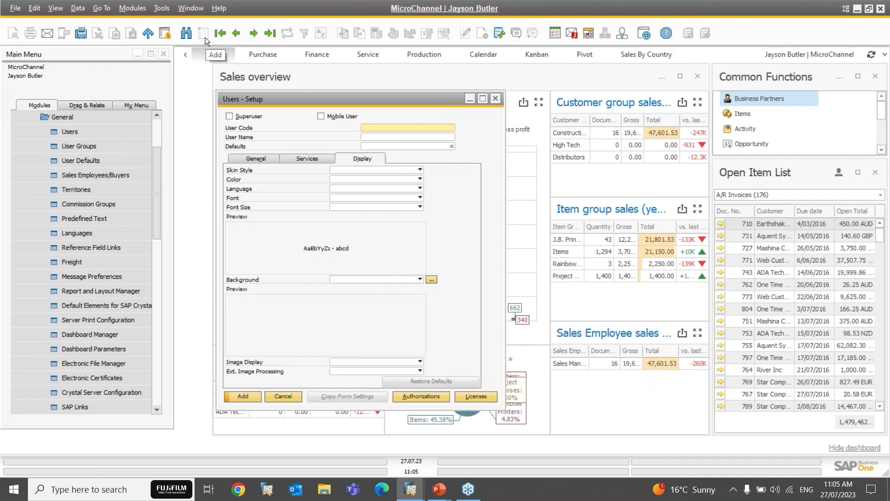
# Step: Enter the new user's user code and type their full name in User Name
pyautogui.write('JohnN')
pyautogui.press('Tab')
pyautogui.hotkey('shift', 'Tab')
pyautogui.press('BackSpace')
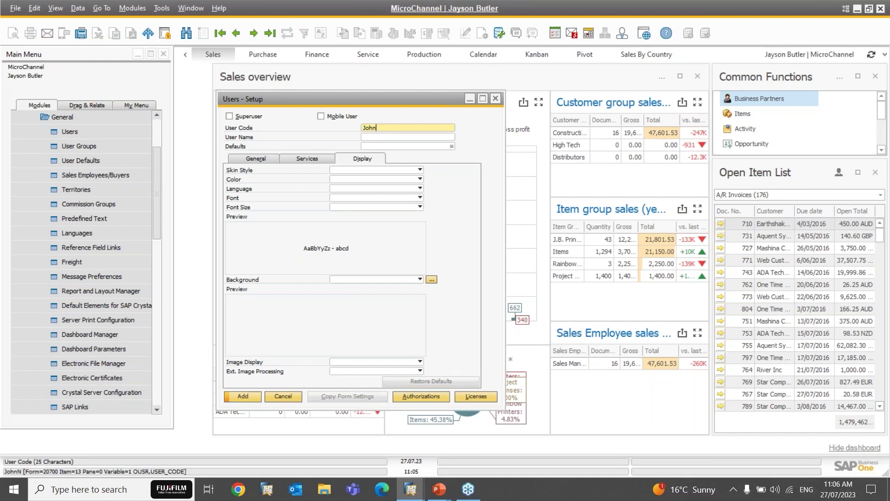
pyautogui.write('B')
pyautogui.press('Tab')
pyautogui.write('Joh')
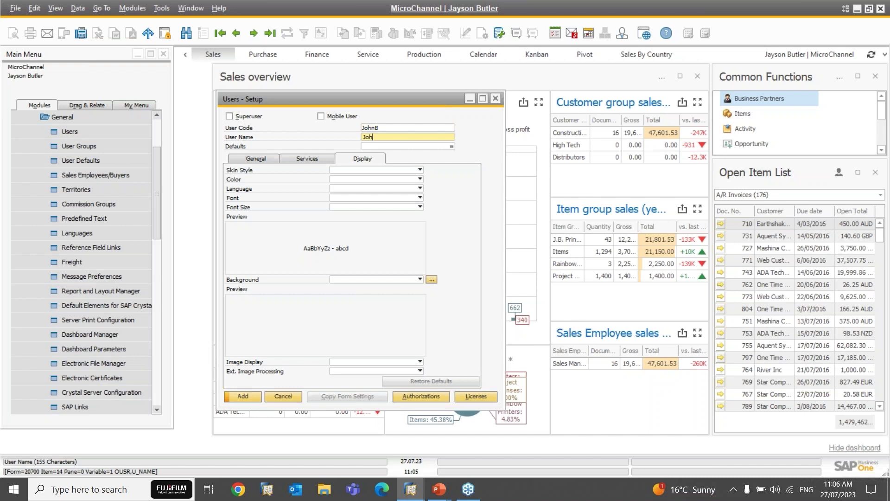
pyautogui.write('n Bloggs')
# Step: Show the General tab of the new user's account details
pyautogui.click(254, 155)
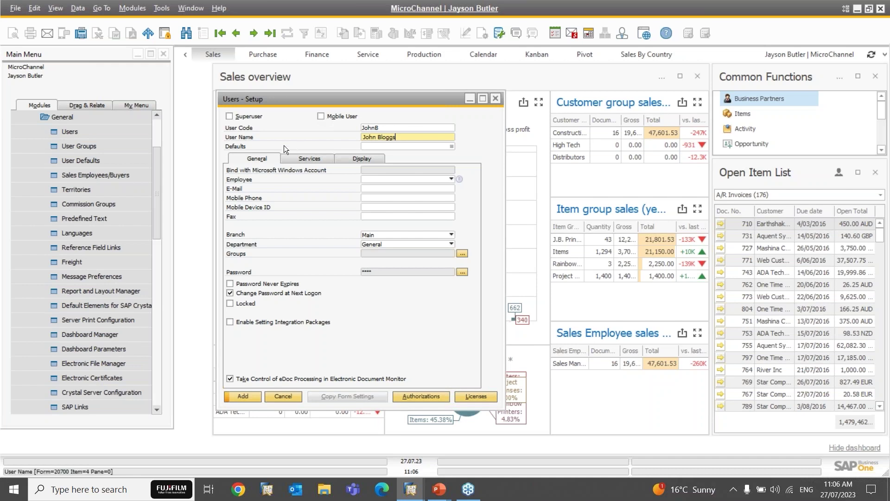
pyautogui.click(390, 172)
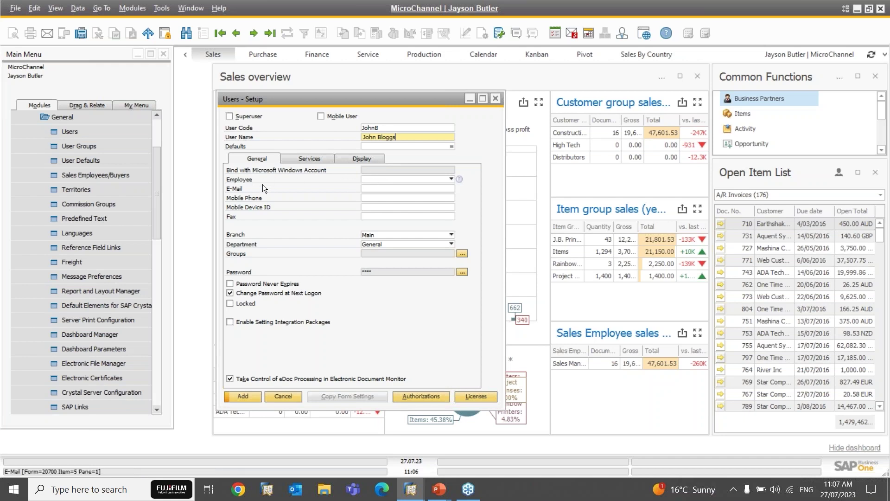
# Step: From the Employee field, open the full employee list and start a new employee record
pyautogui.click(376, 178)
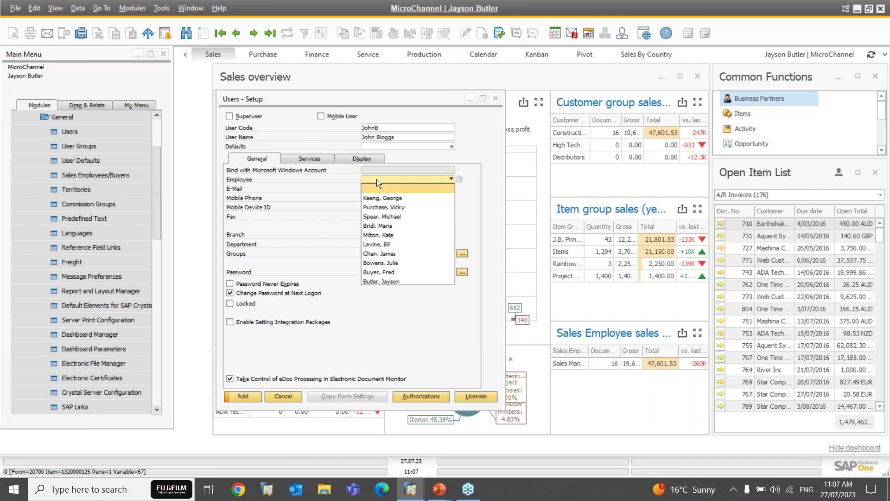
pyautogui.click(376, 178)
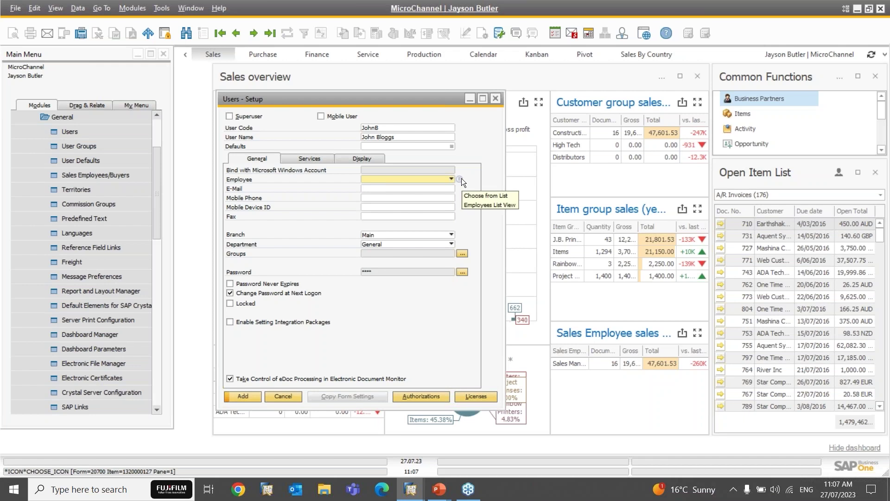
pyautogui.click(460, 179)
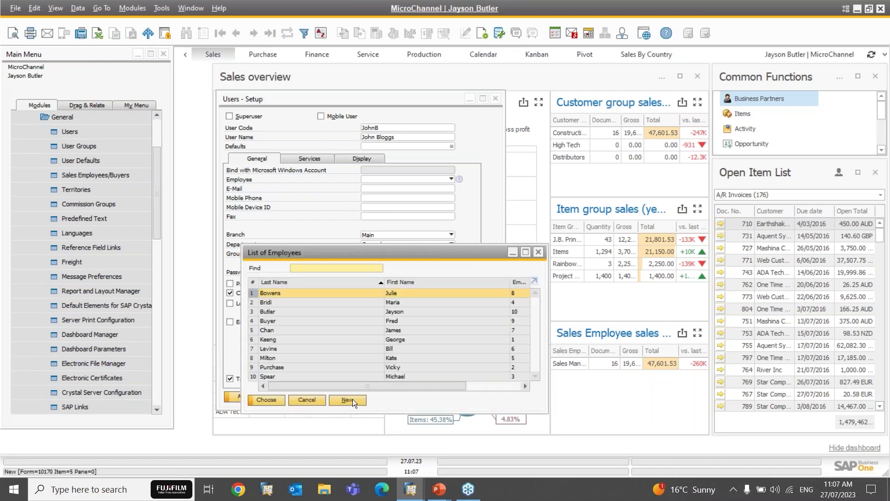
pyautogui.click(348, 400)
pyautogui.moveTo(457, 83); pyautogui.dragTo(515, 86)
# Step: Enter the employee's first and last name with job title Operations Manager, add it, decline creating a user
pyautogui.write('John')
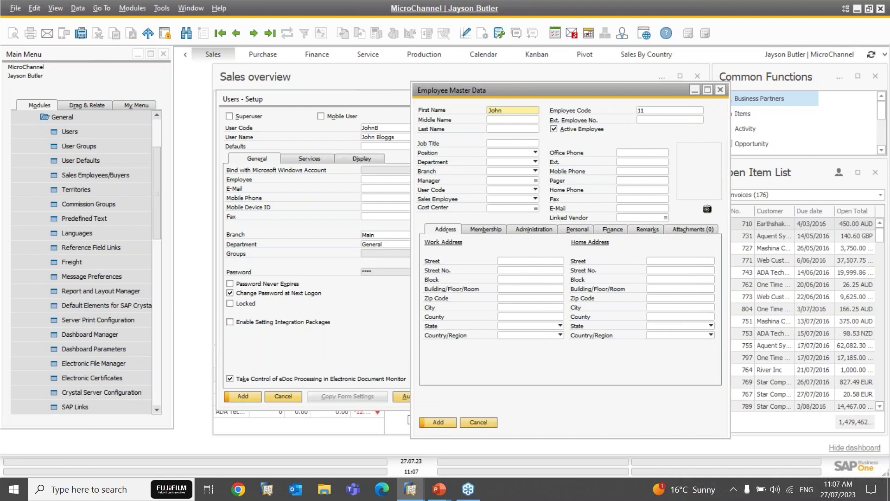
pyautogui.press('Tab')
pyautogui.press('Tab')
pyautogui.write('Bloggs')
pyautogui.press('Tab')
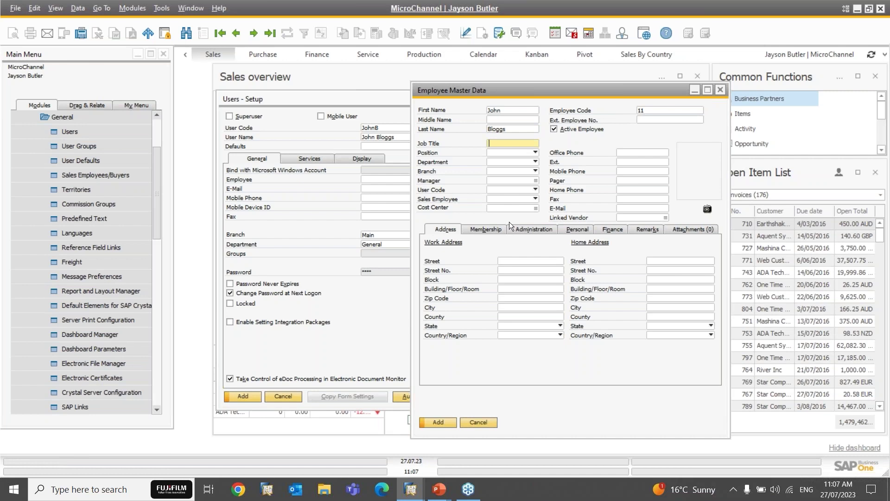
pyautogui.write('Op')
pyautogui.write('erations Mana')
pyautogui.write('ger')
pyautogui.press('Tab')
pyautogui.click(510, 154)
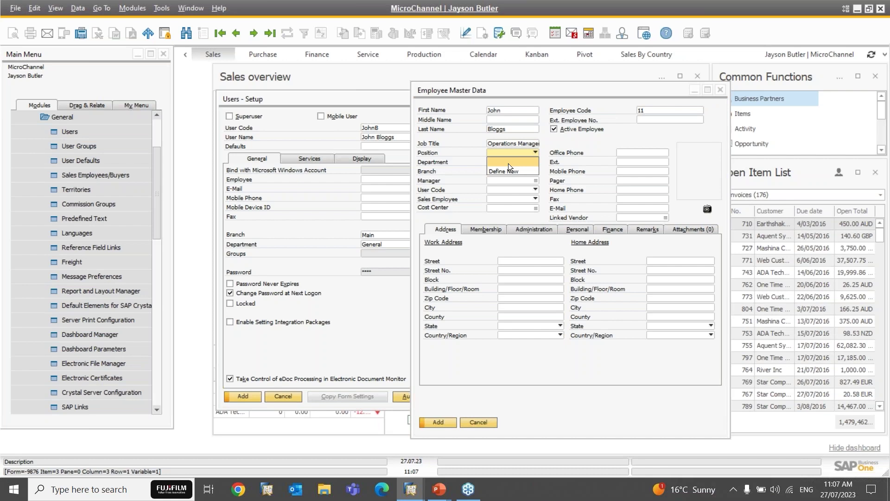
pyautogui.click(583, 147)
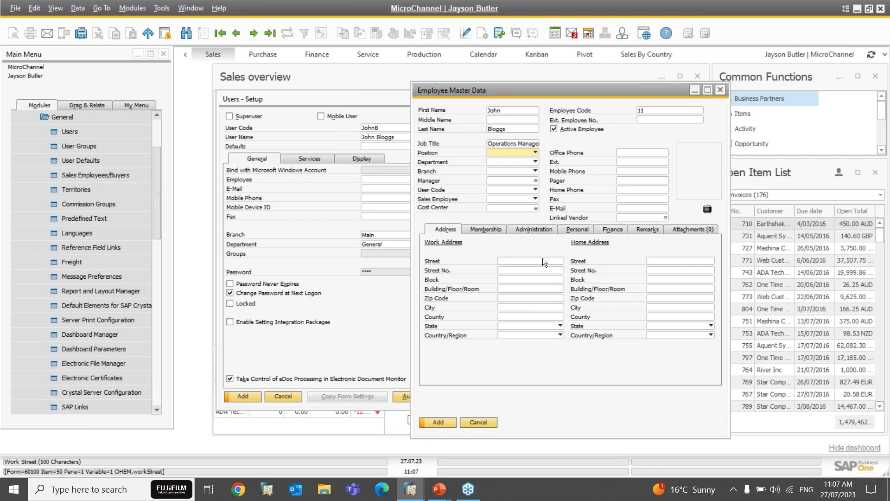
pyautogui.click(438, 422)
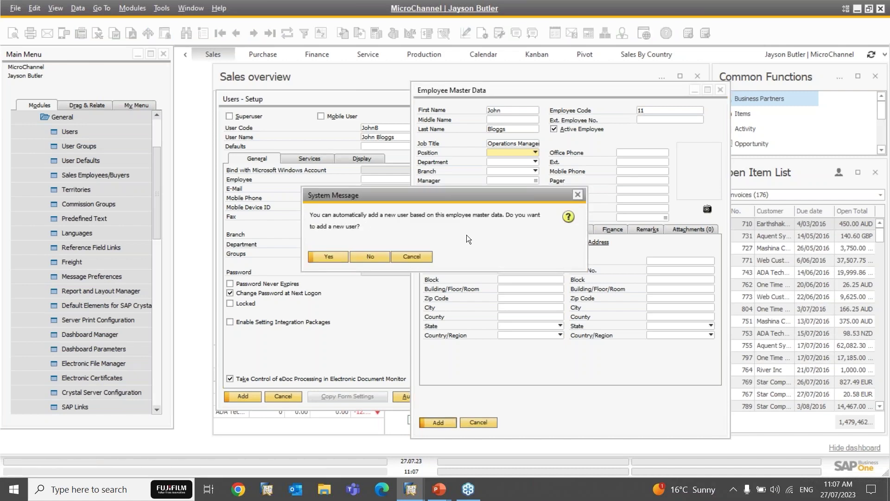
pyautogui.click(376, 261)
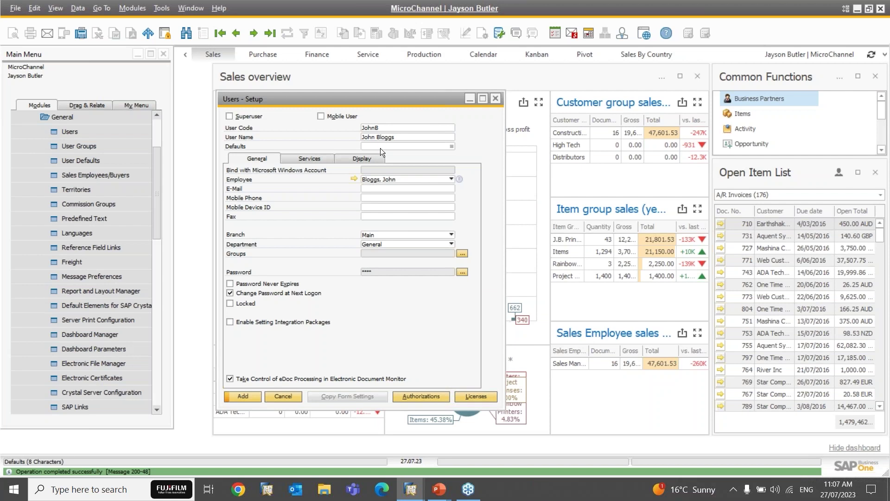
# Step: Enter the user's e-mail address and mobile phone number
pyautogui.click(368, 190)
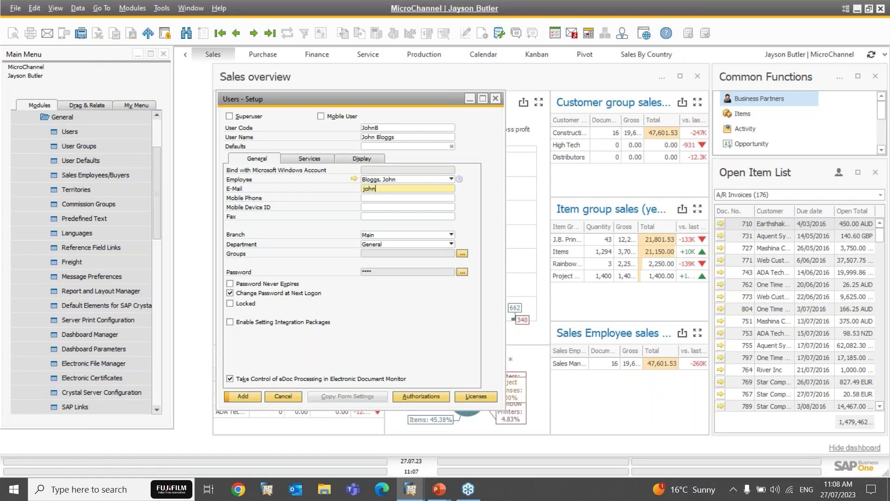
pyautogui.press('Tab')
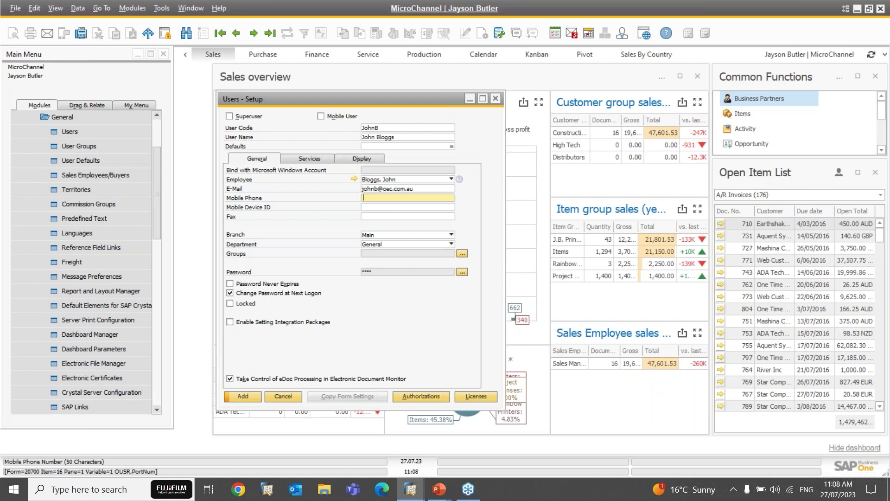
pyautogui.write('041111111')
pyautogui.press('Tab')
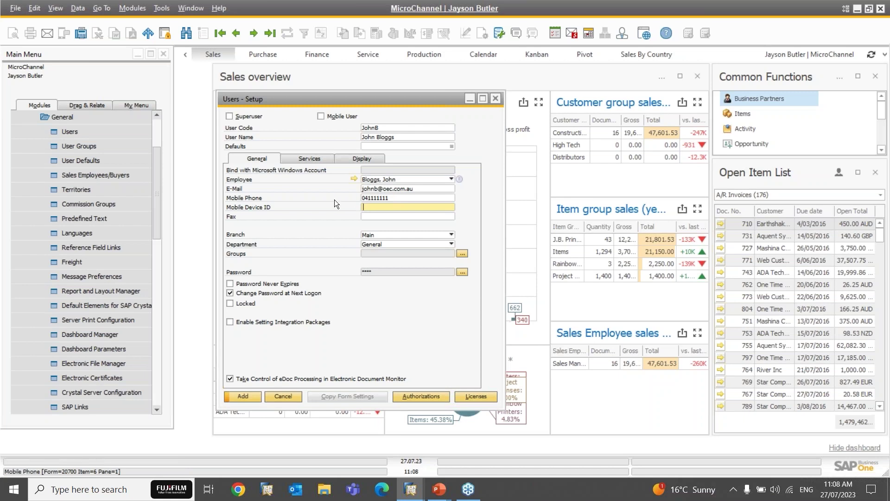
pyautogui.click(376, 216)
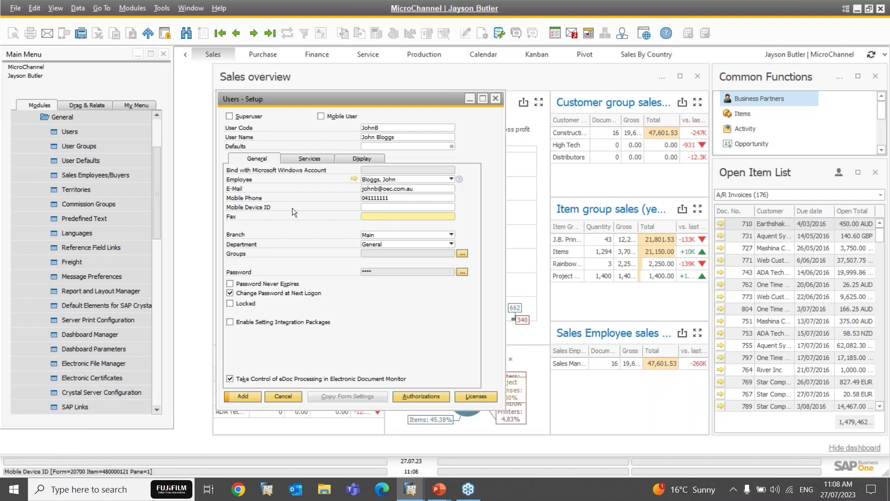
# Step: Keep Main as the branch and set the department to Logistic
pyautogui.click(371, 236)
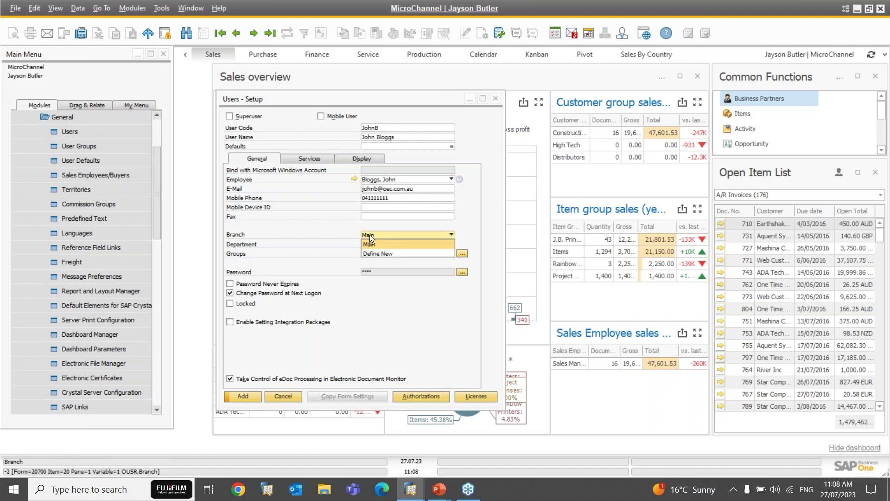
pyautogui.click(370, 244)
pyautogui.click(374, 246)
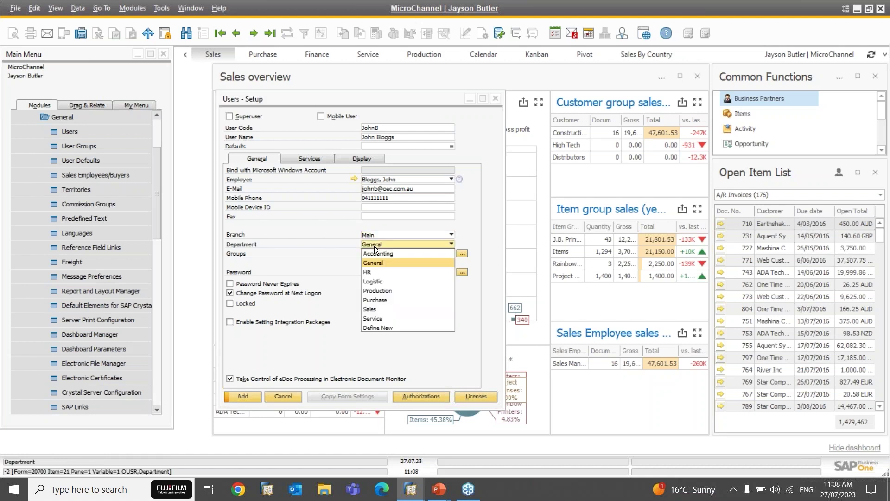
pyautogui.click(375, 282)
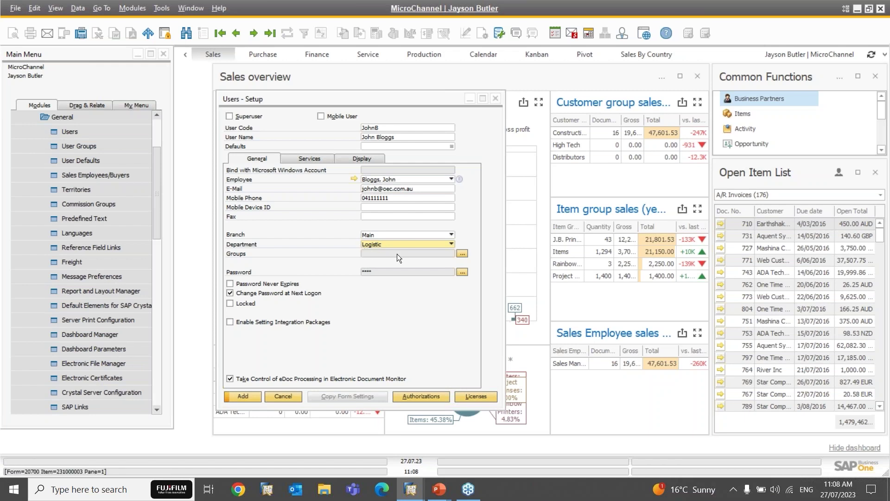
# Step: Open the user's group assignments and tick the Sales group
pyautogui.click(462, 254)
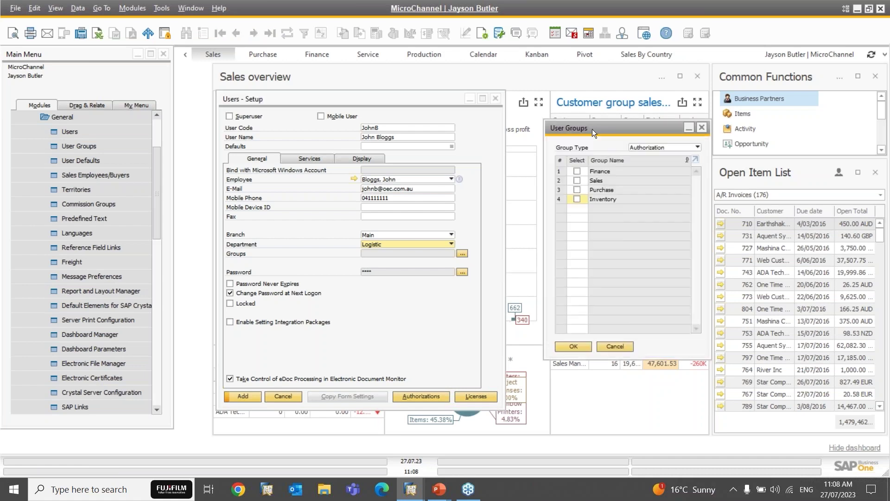
pyautogui.moveTo(586, 128); pyautogui.dragTo(551, 147)
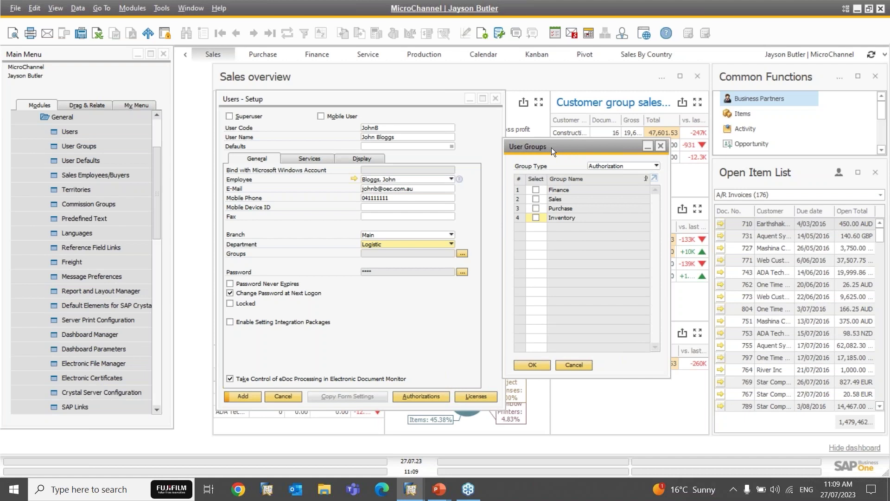
pyautogui.click(536, 200)
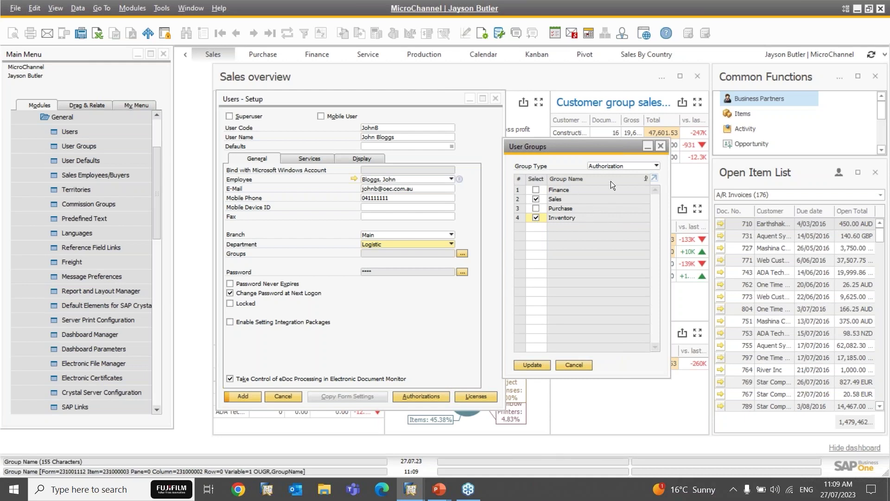
pyautogui.click(605, 164)
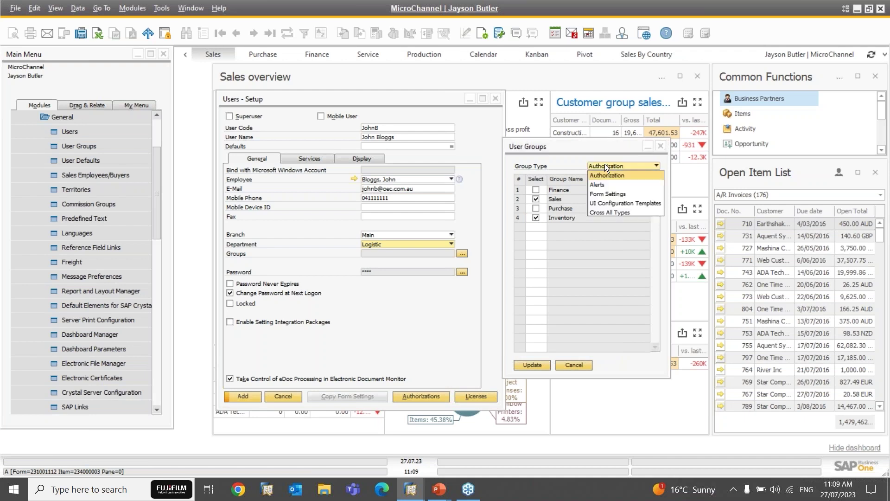
# Step: Browse the group types, switch to Authorization, and apply Sales and Inventory to the user
pyautogui.click(600, 183)
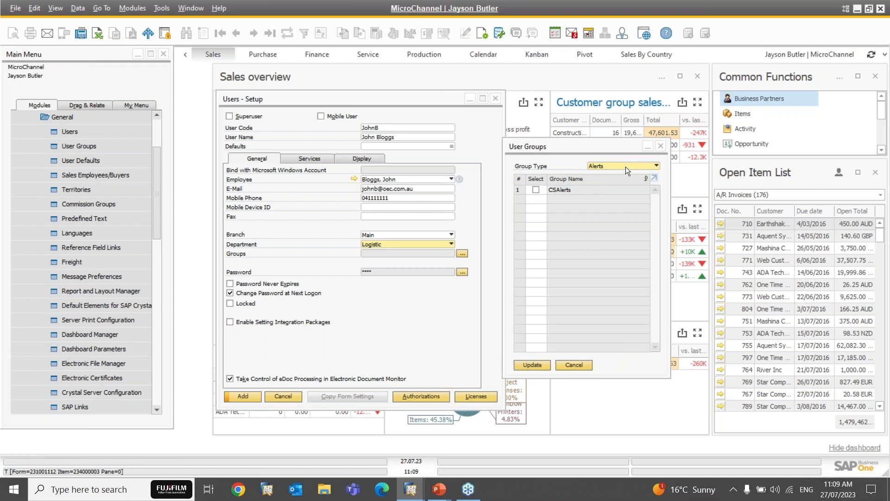
pyautogui.click(626, 166)
pyautogui.click(617, 193)
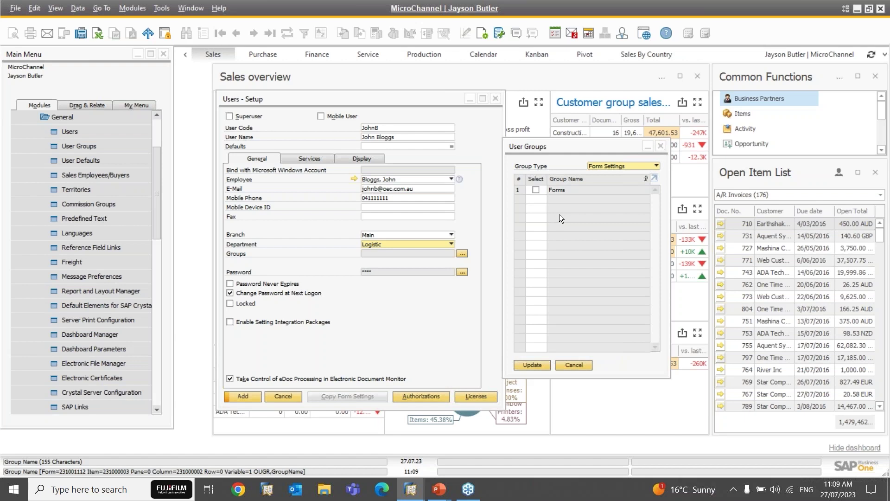
pyautogui.click(618, 165)
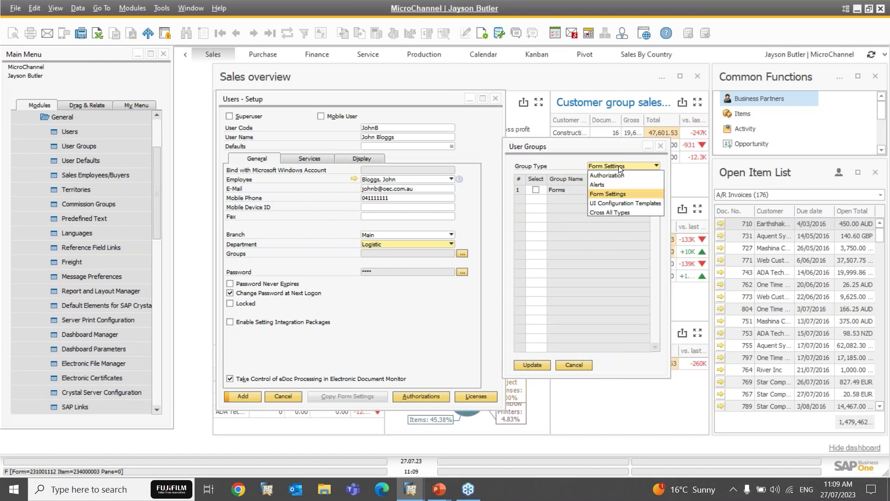
pyautogui.click(607, 203)
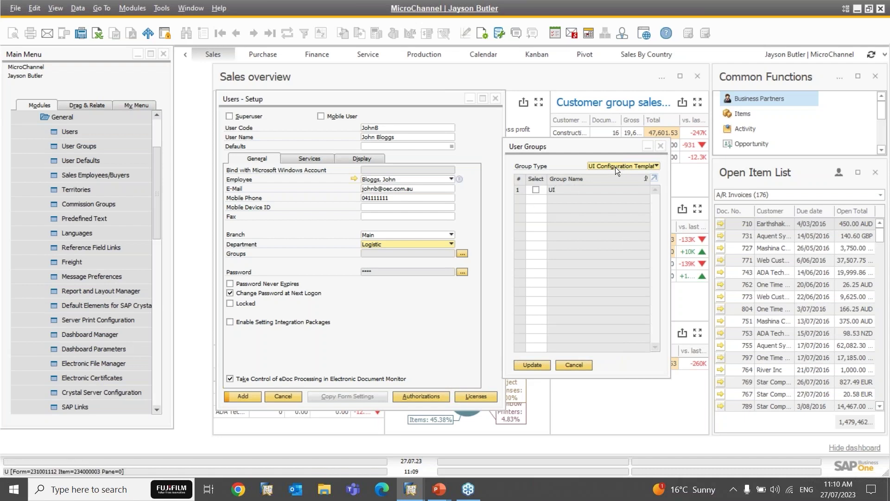
pyautogui.click(616, 167)
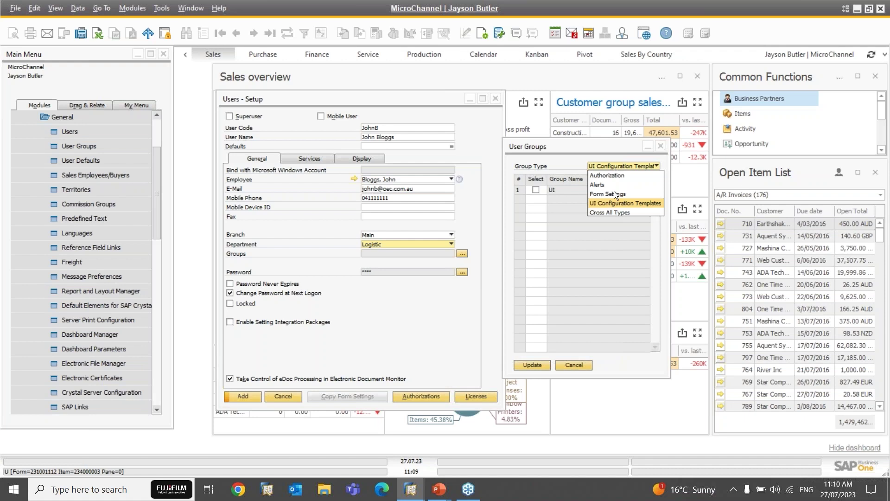
pyautogui.press('Up')
pyautogui.press('Up')
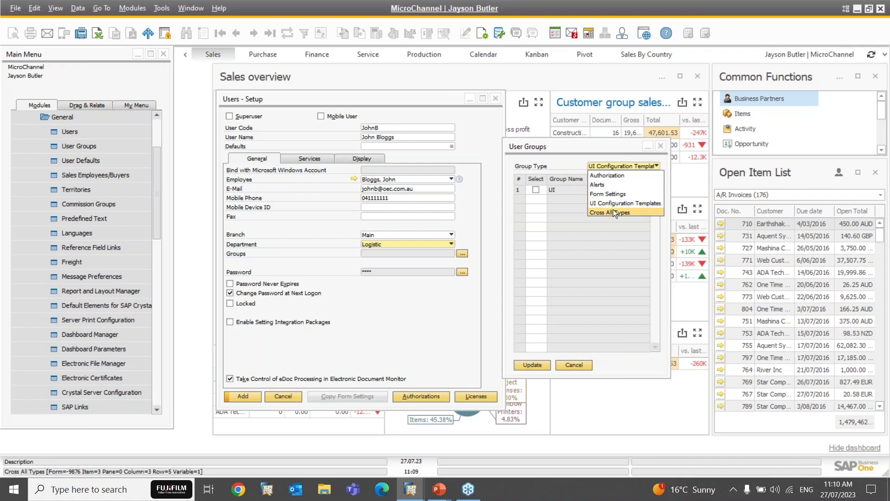
pyautogui.click(606, 175)
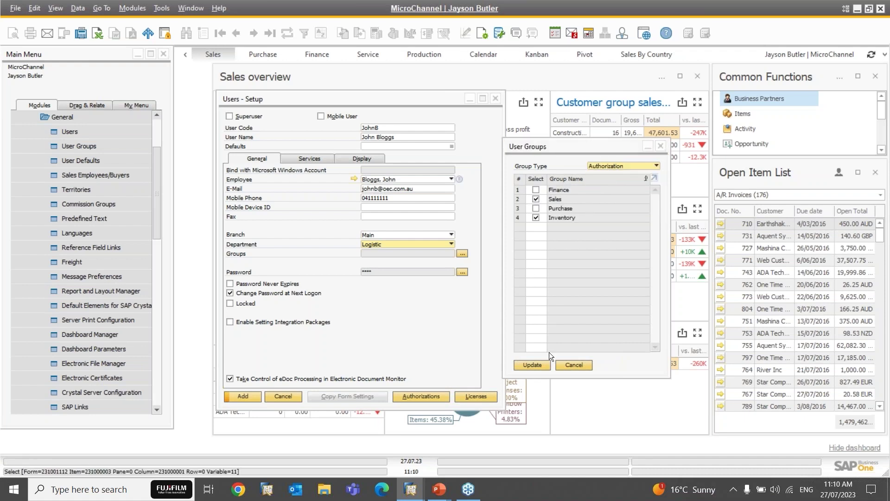
pyautogui.click(532, 365)
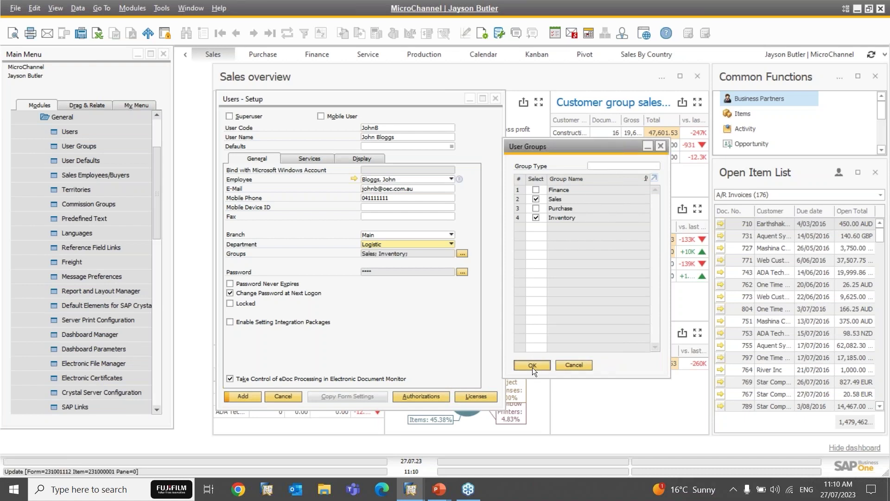
pyautogui.click(533, 365)
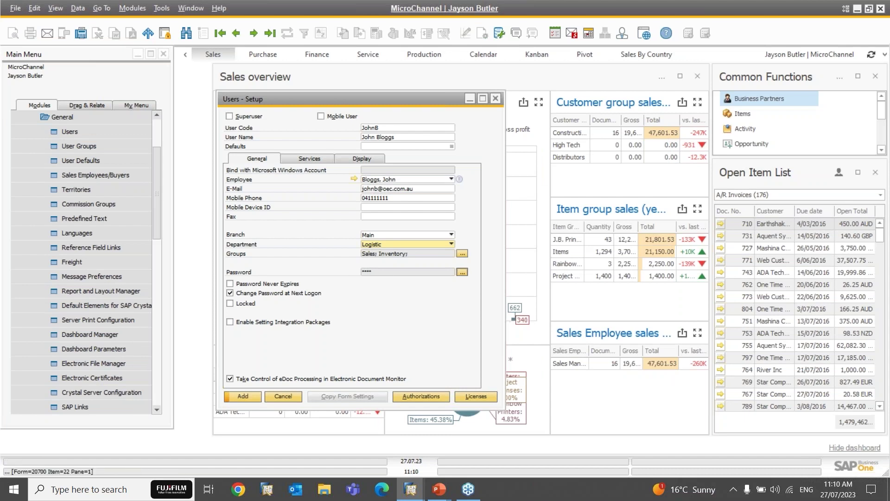
# Step: Set the user's password, entering it twice to confirm, and update it
pyautogui.click(462, 272)
pyautogui.moveTo(419, 159); pyautogui.dragTo(634, 189)
pyautogui.write('abcd')
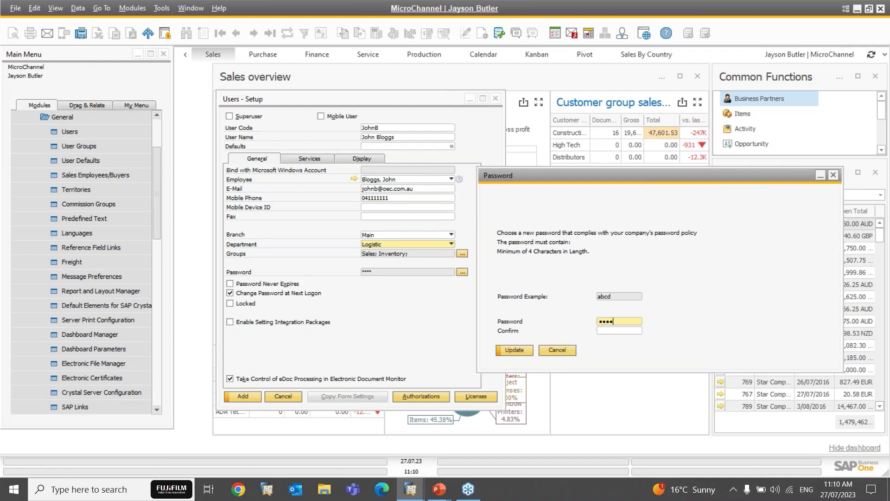
pyautogui.press('Tab')
pyautogui.write('abcd')
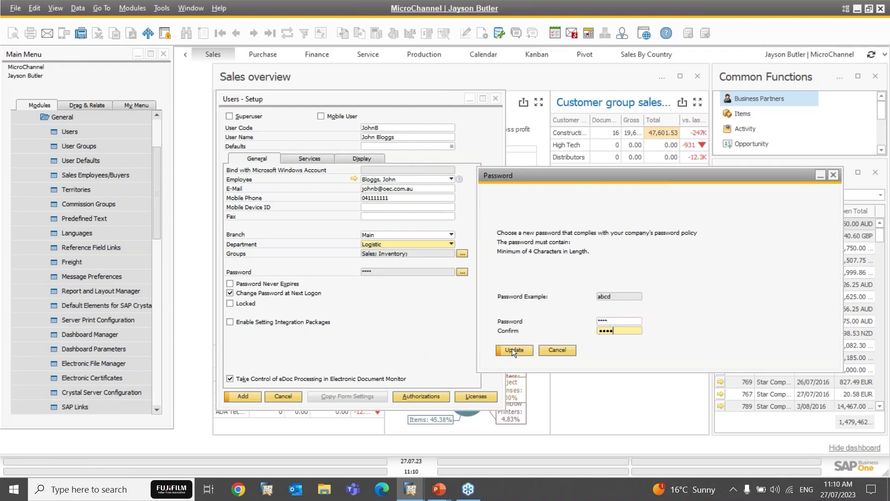
pyautogui.click(512, 349)
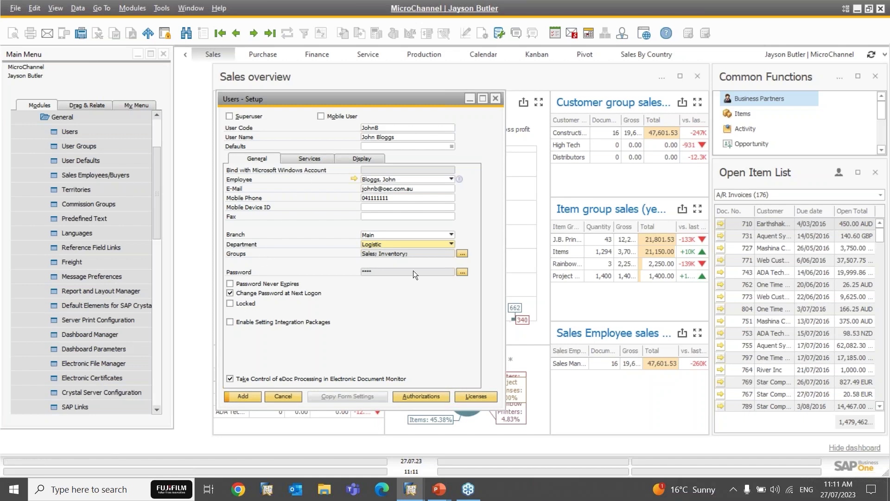
pyautogui.click(381, 147)
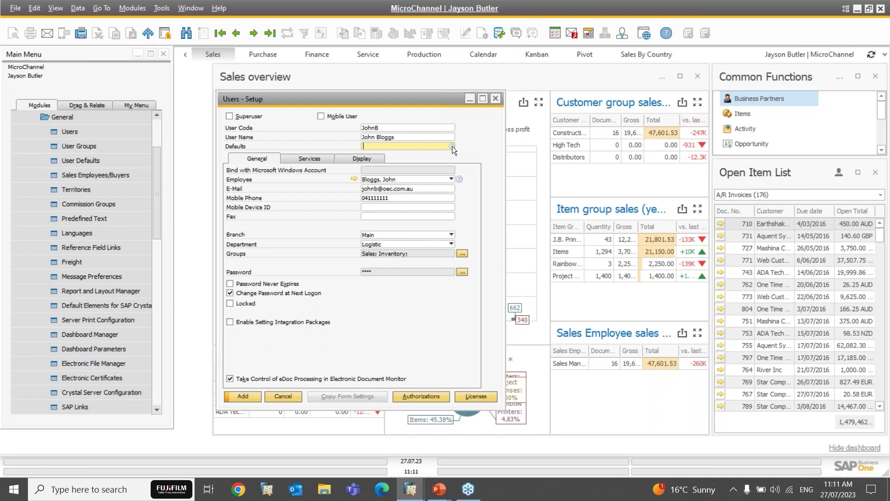
# Step: Choose defaults set 01 from the List of User Defaults
pyautogui.click(452, 147)
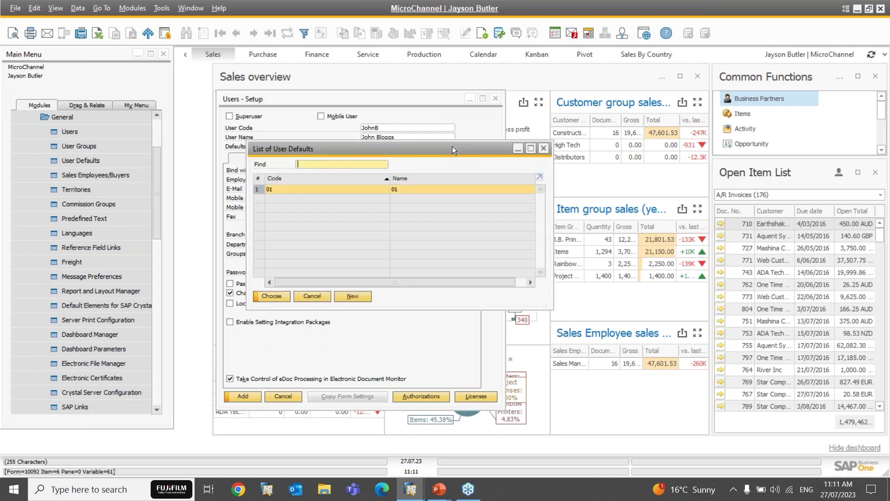
pyautogui.doubleClick(320, 190)
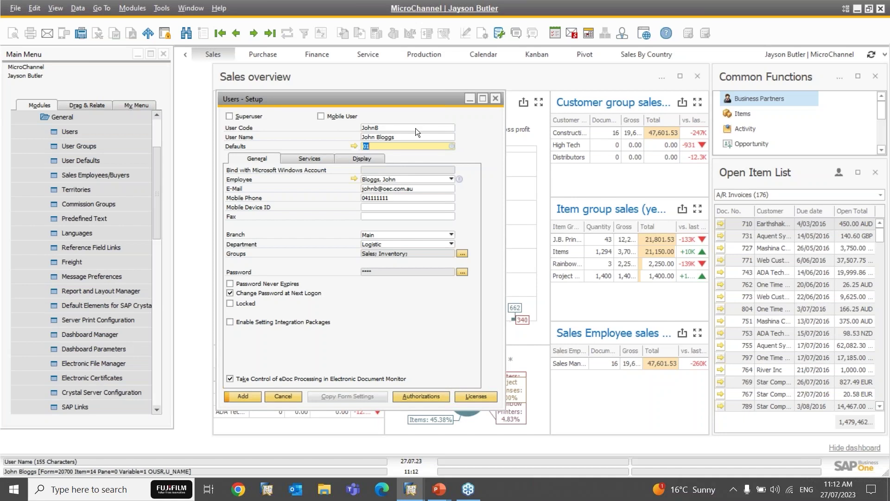
# Step: Open the details of defaults set 01 and show its Defaults tab
pyautogui.click(355, 146)
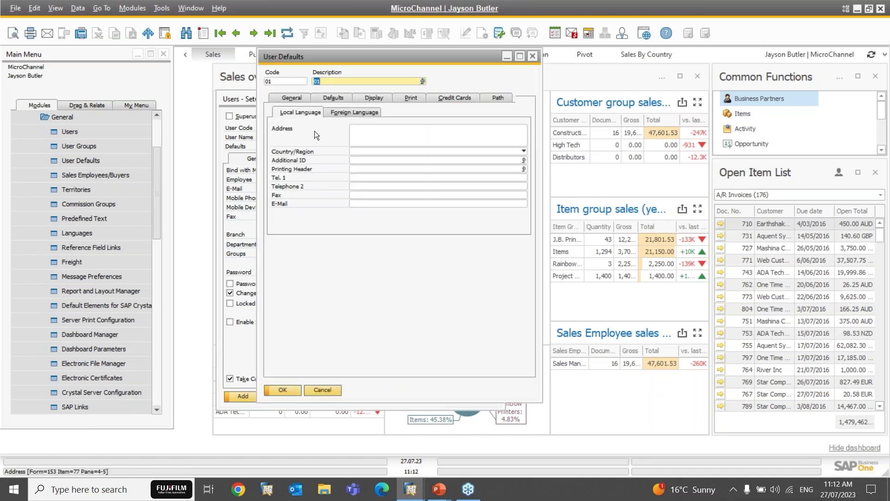
pyautogui.click(367, 130)
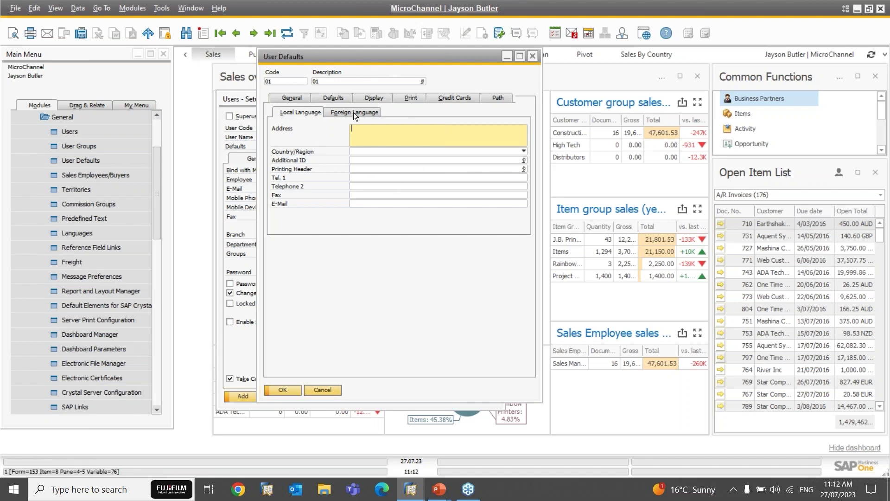
pyautogui.click(332, 96)
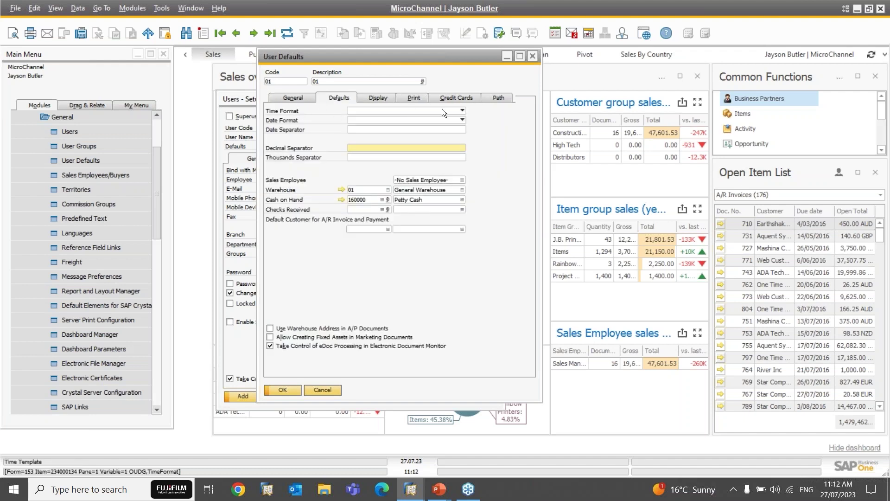
pyautogui.click(424, 111)
pyautogui.click(424, 112)
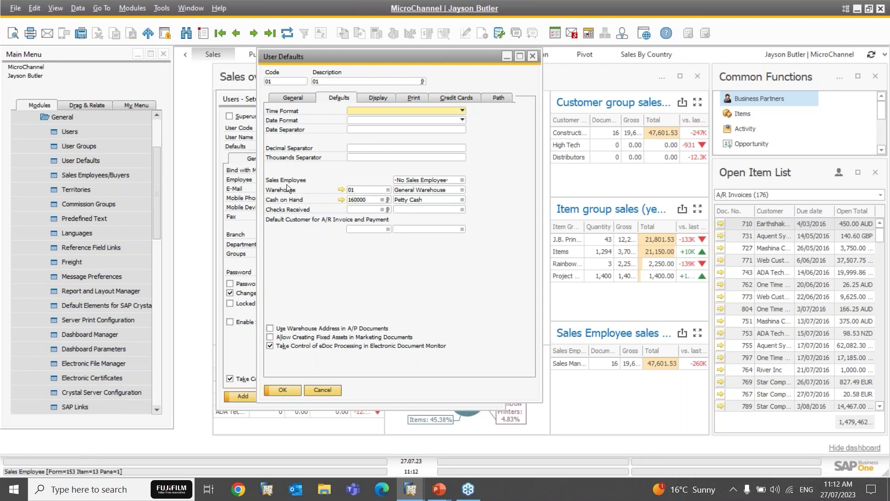
pyautogui.click(369, 190)
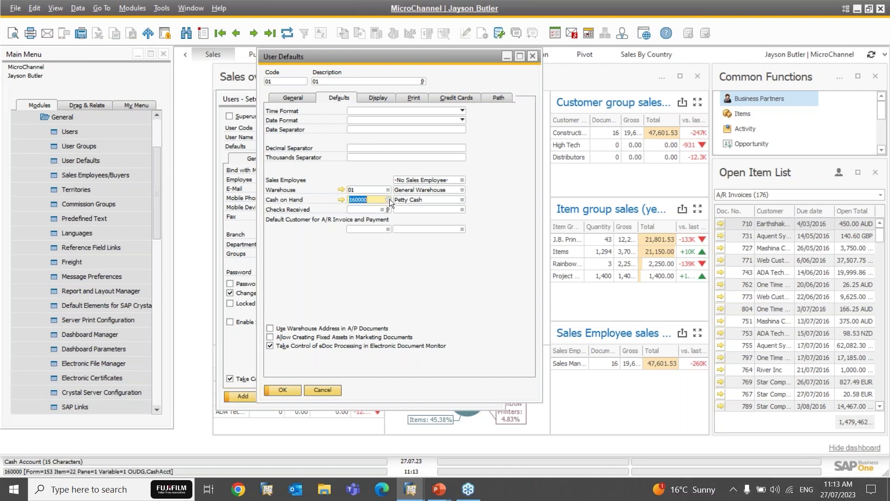
pyautogui.click(360, 210)
pyautogui.click(357, 230)
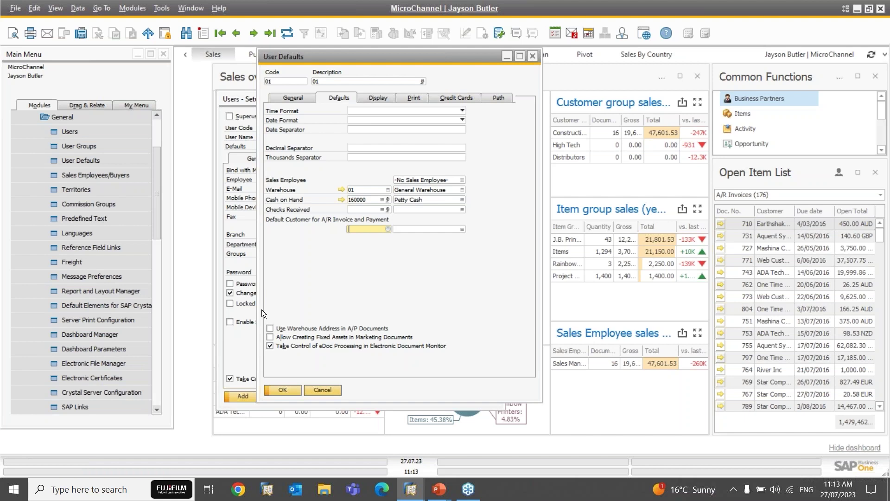
# Step: Review the Display tab's skin style and colour options, leaving both unchanged
pyautogui.click(370, 100)
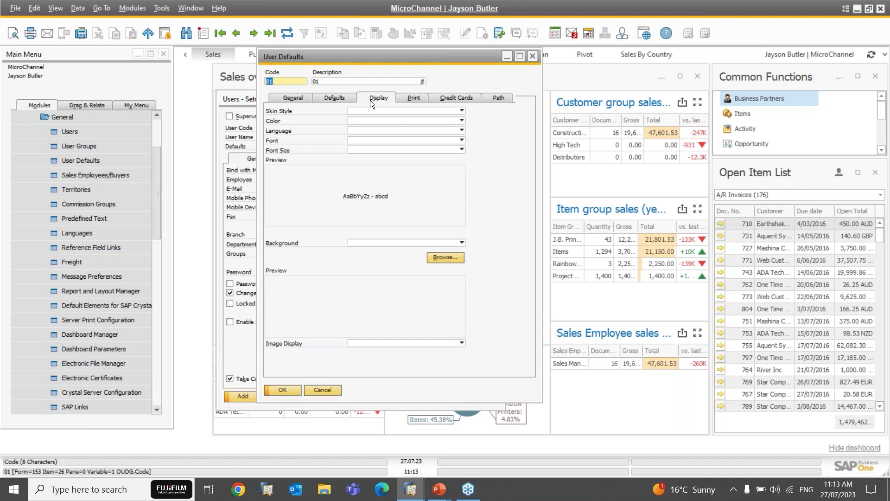
pyautogui.click(367, 108)
pyautogui.click(358, 117)
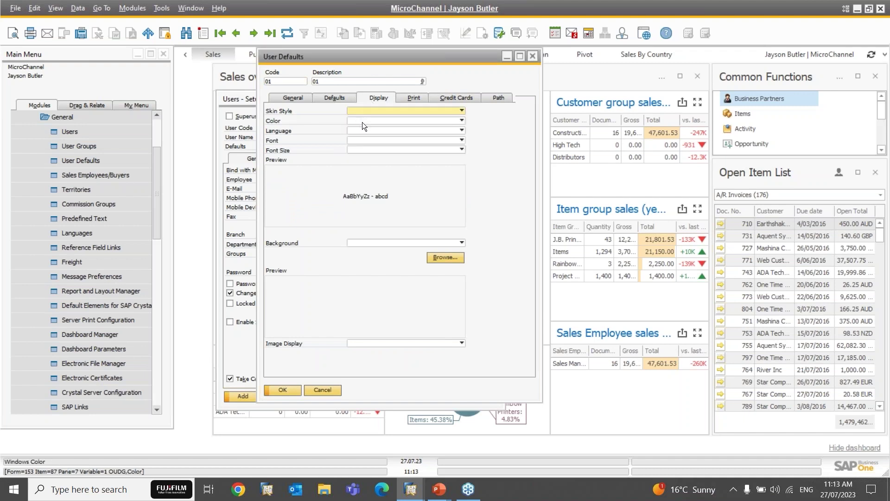
pyautogui.click(362, 122)
pyautogui.click(363, 121)
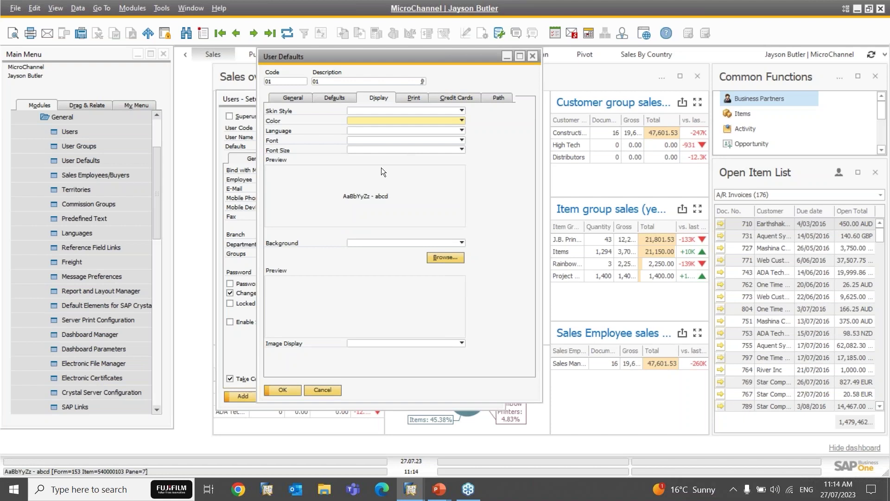
# Step: Tick Print Document for A/R Credit Memos and set Copies (Incl. Original) to 2
pyautogui.click(414, 99)
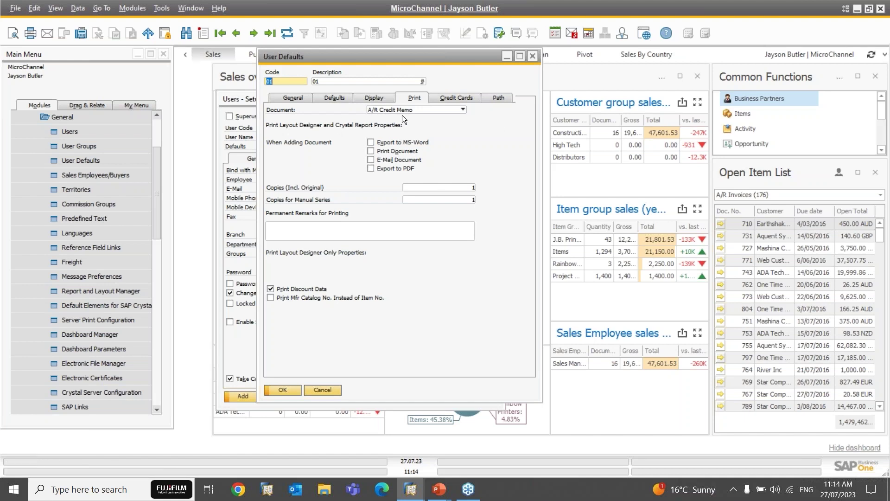
pyautogui.click(371, 151)
pyautogui.click(443, 187)
pyautogui.write('2')
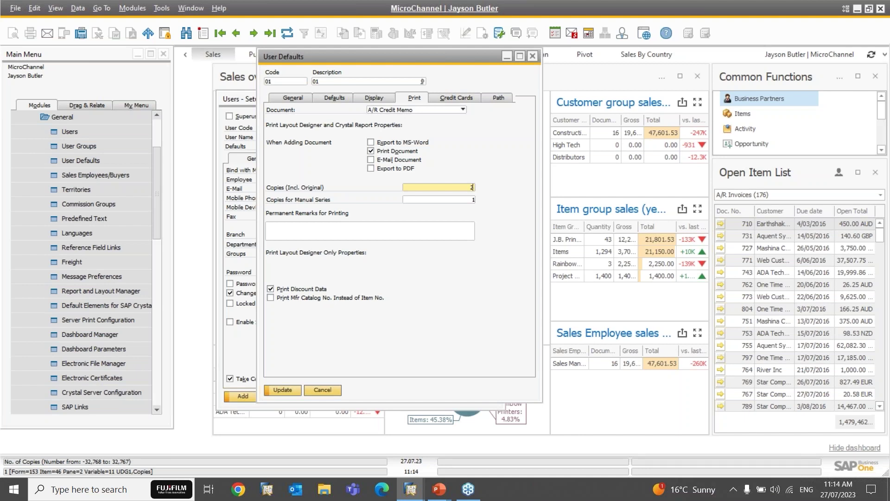
# Step: Check the American Express and Master Card G/L accounts and the empty Attachments Folder, then cancel the defaults
pyautogui.click(461, 100)
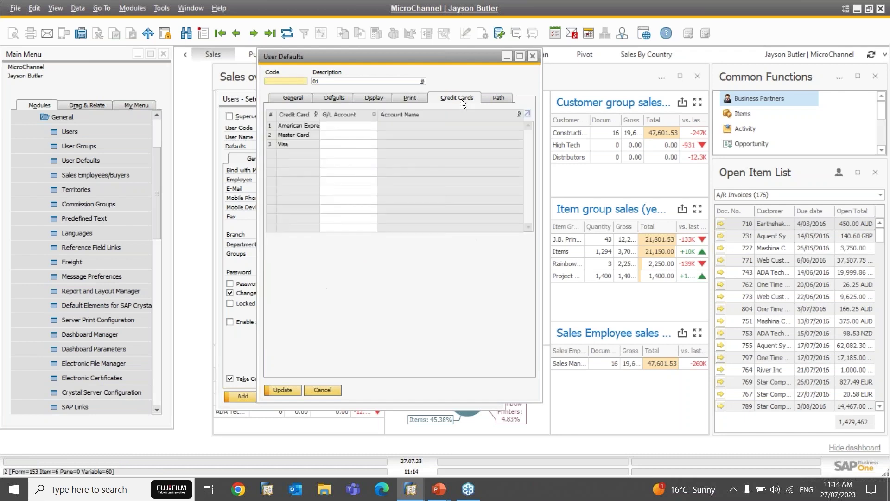
pyautogui.click(339, 126)
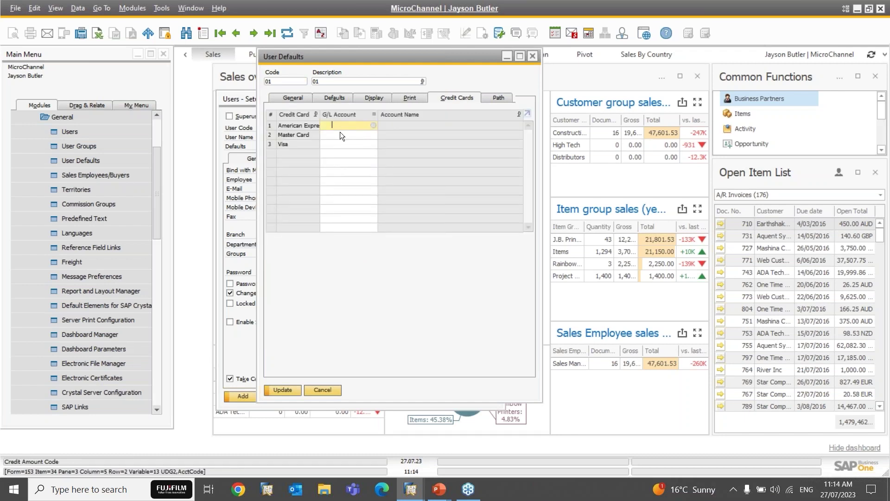
pyautogui.click(343, 136)
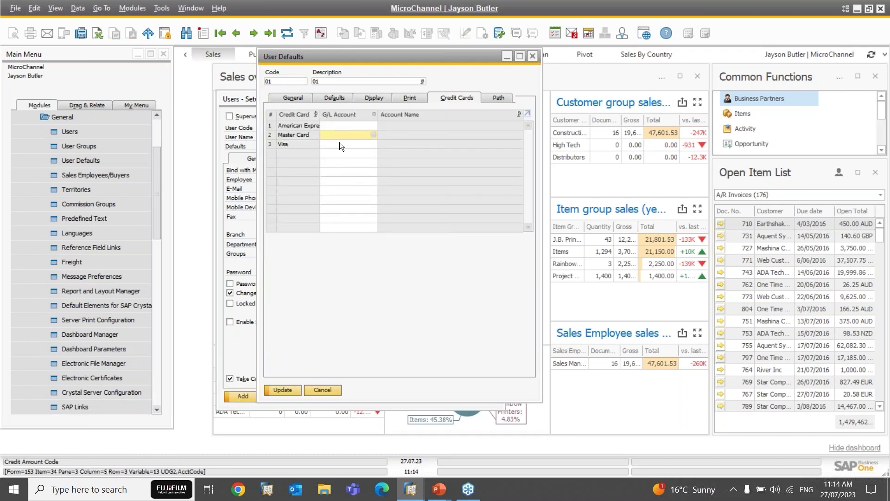
pyautogui.click(500, 96)
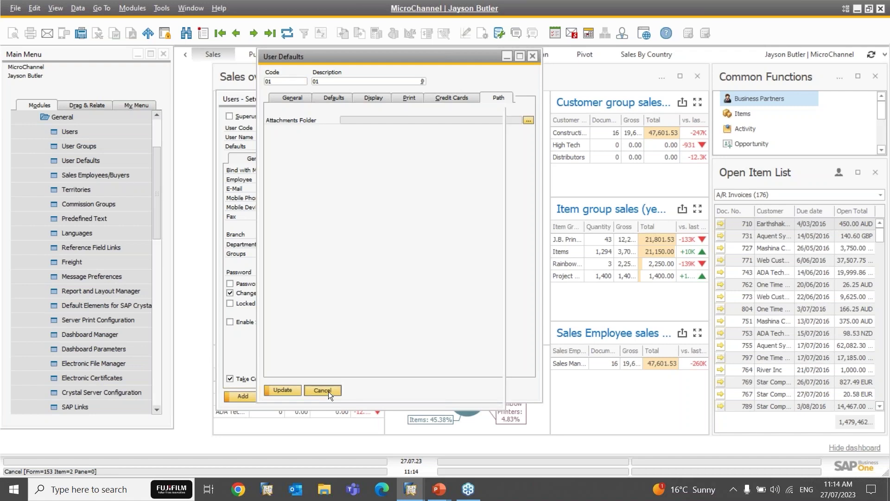
pyautogui.click(328, 391)
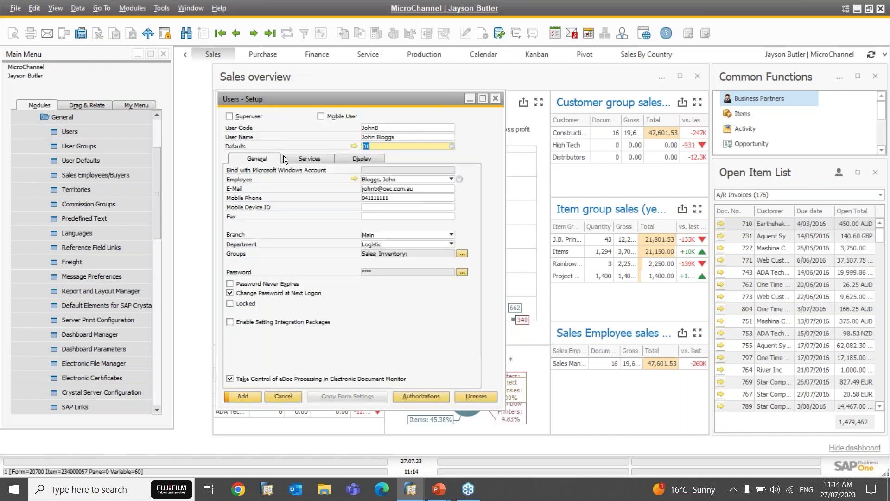
# Step: Review the user's Session and Display settings and assign defaults set 01
pyautogui.click(310, 159)
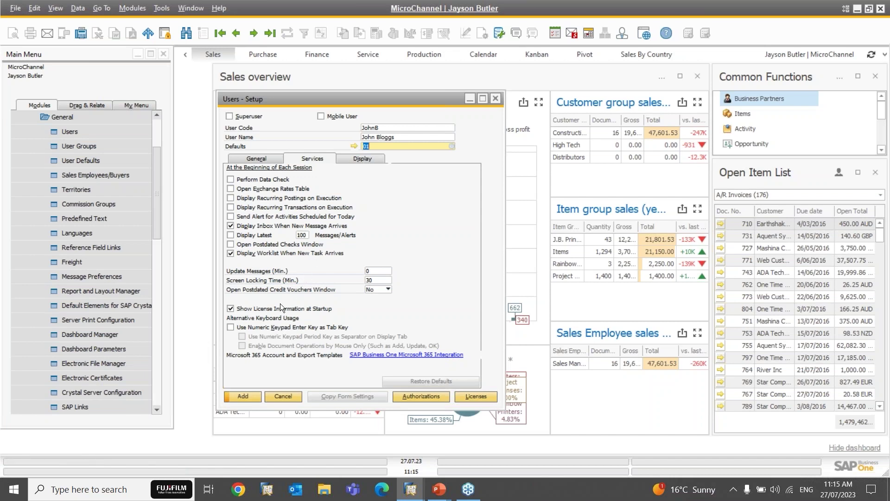
pyautogui.click(358, 158)
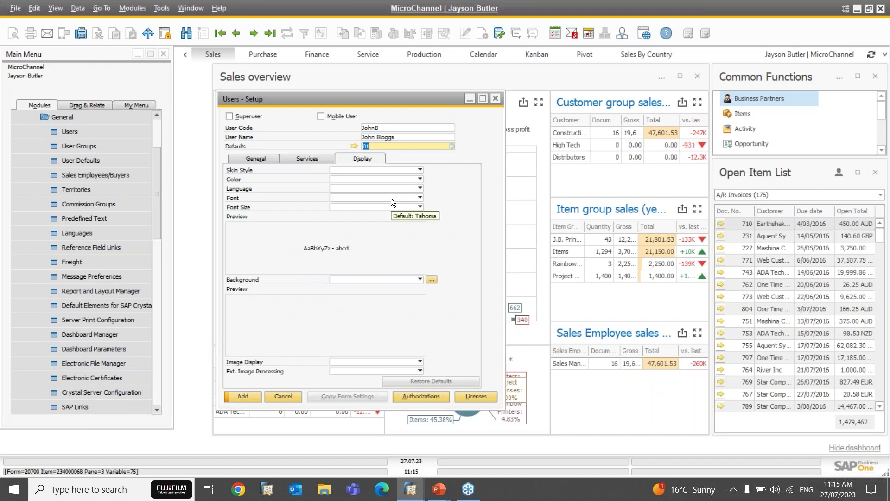
pyautogui.click(383, 144)
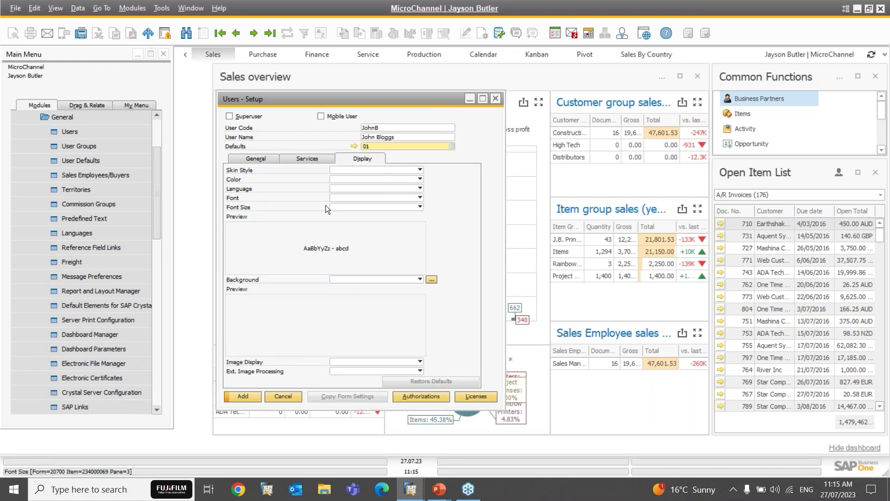
pyautogui.click(394, 147)
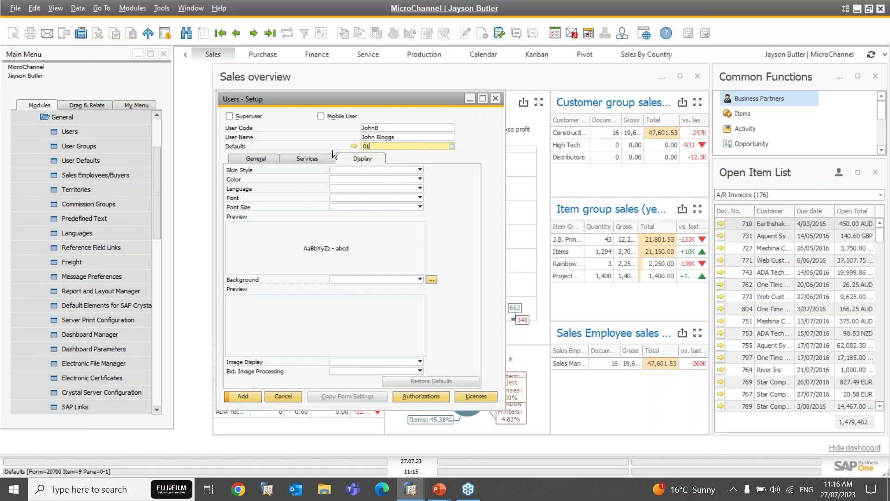
# Step: Add the new user from the General tab and answer the employee master data update prompt
pyautogui.click(266, 161)
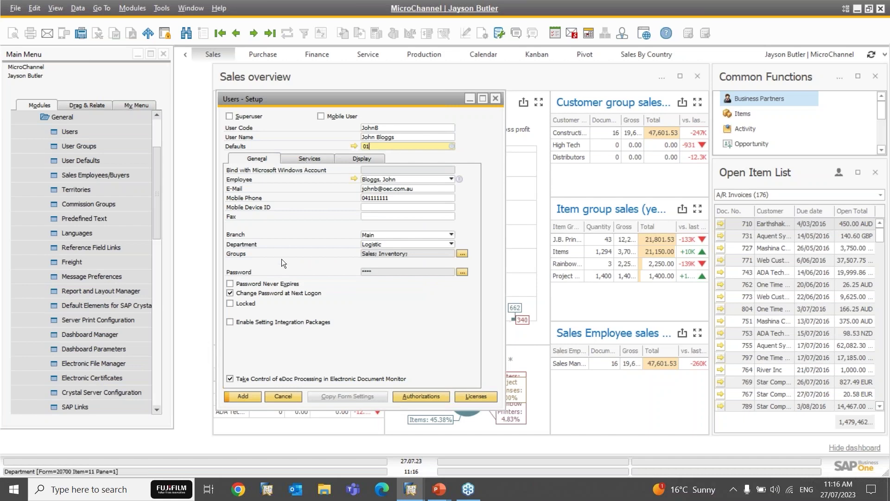
pyautogui.click(241, 397)
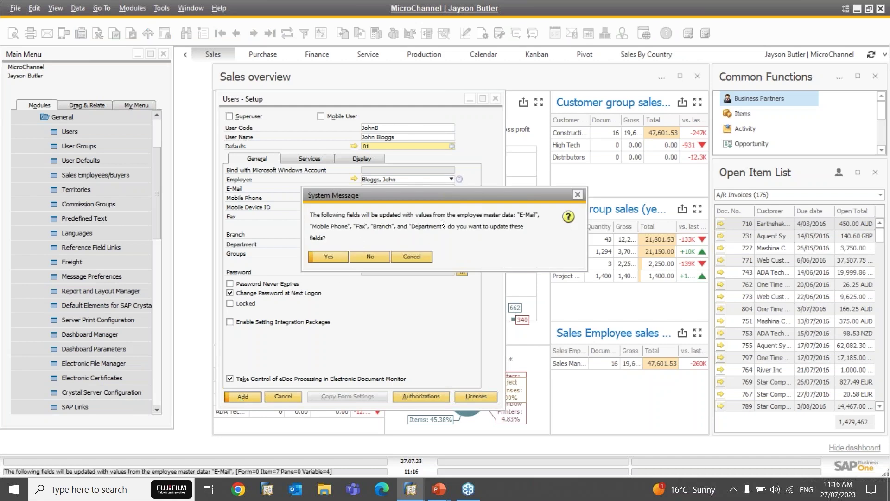
pyautogui.moveTo(395, 197); pyautogui.dragTo(410, 248)
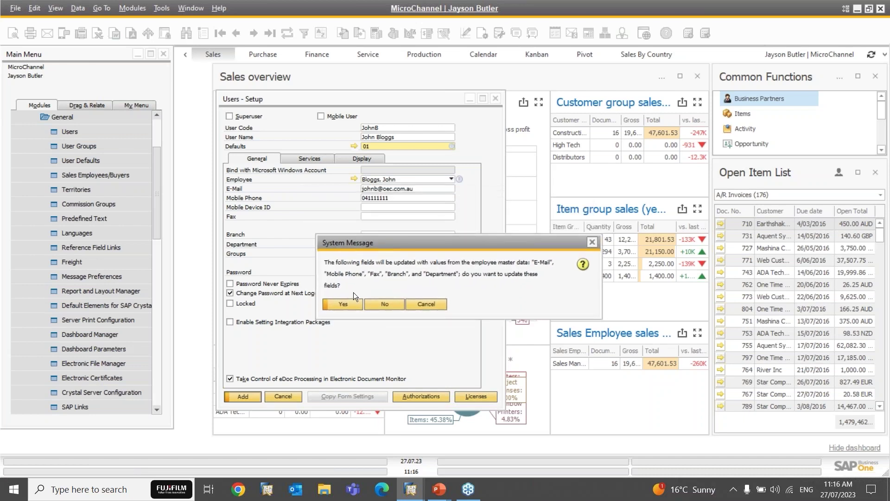
pyautogui.click(382, 304)
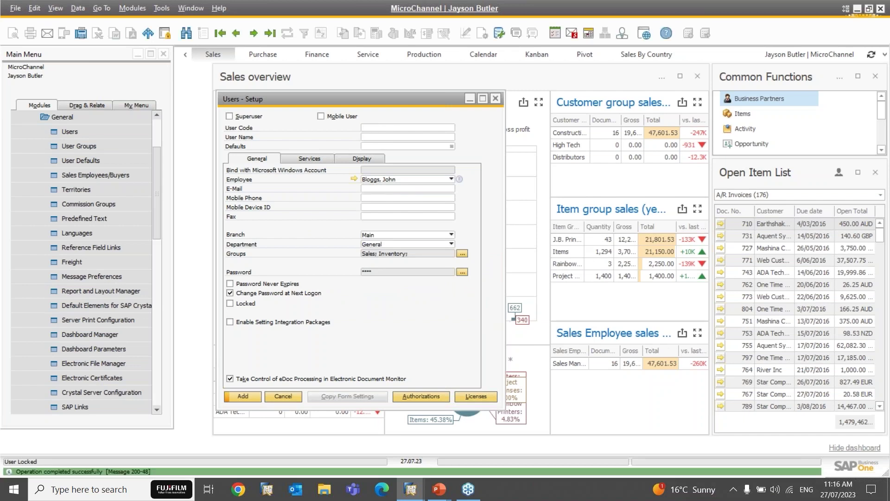
# Step: Find the saved user by searching on the new user's code with Ctrl+F, then reposition the window
pyautogui.hotkey('ctrl', 'f')
pyautogui.write('johnb')
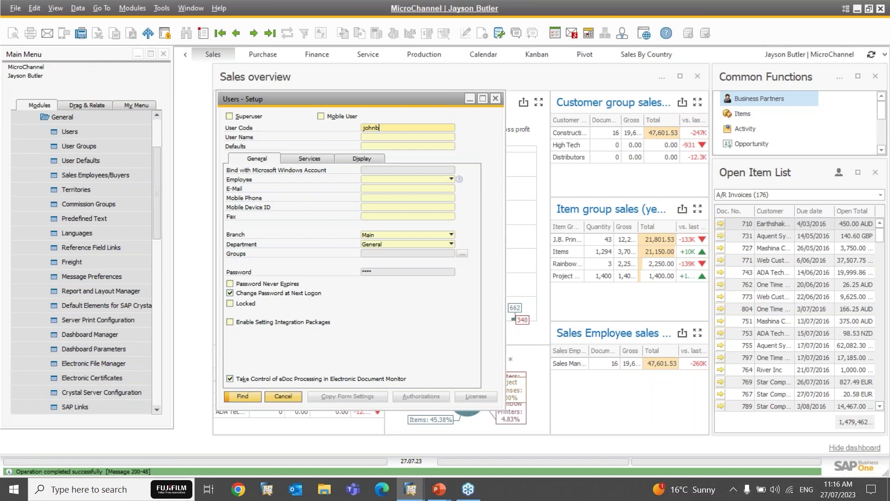
pyautogui.press('Return')
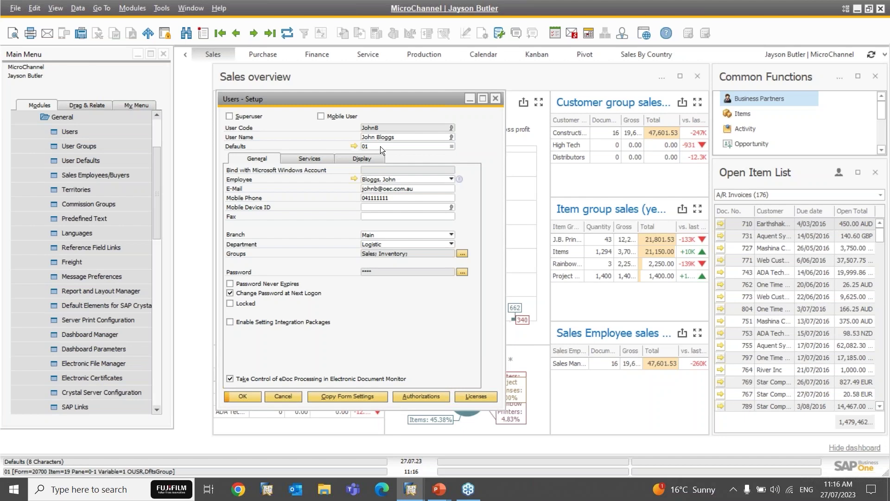
pyautogui.moveTo(314, 105)
pyautogui.mouseDown()
pyautogui.moveTo(335, 99)
pyautogui.moveTo(310, 108)
pyautogui.mouseUp()
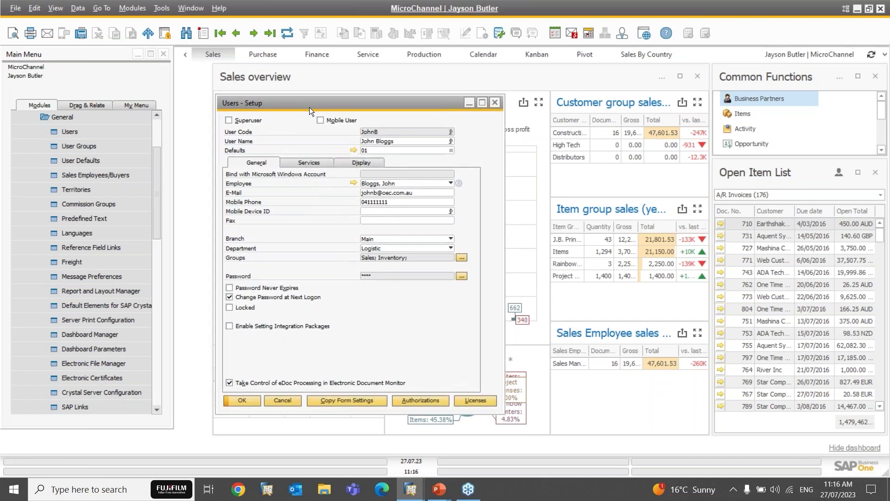
pyautogui.click(156, 130)
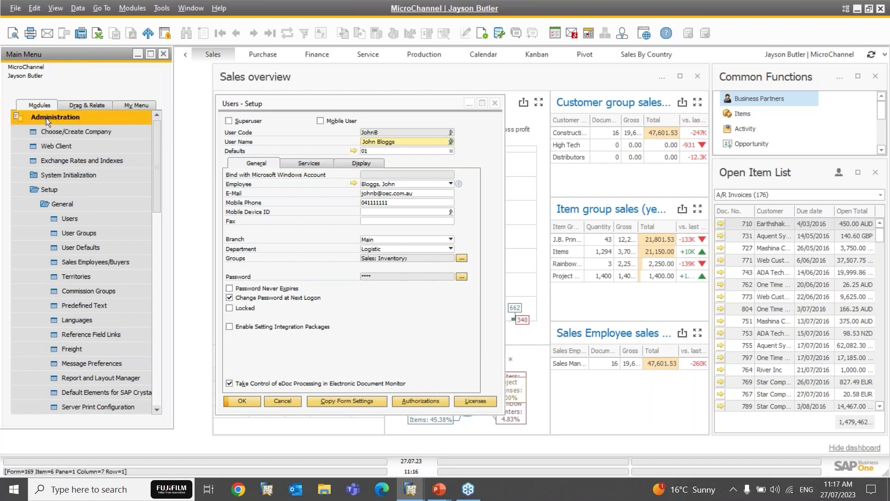
# Step: Collapse Administration and open a blank A/R Invoice (document 1027) from Sales - A/R
pyautogui.click(46, 117)
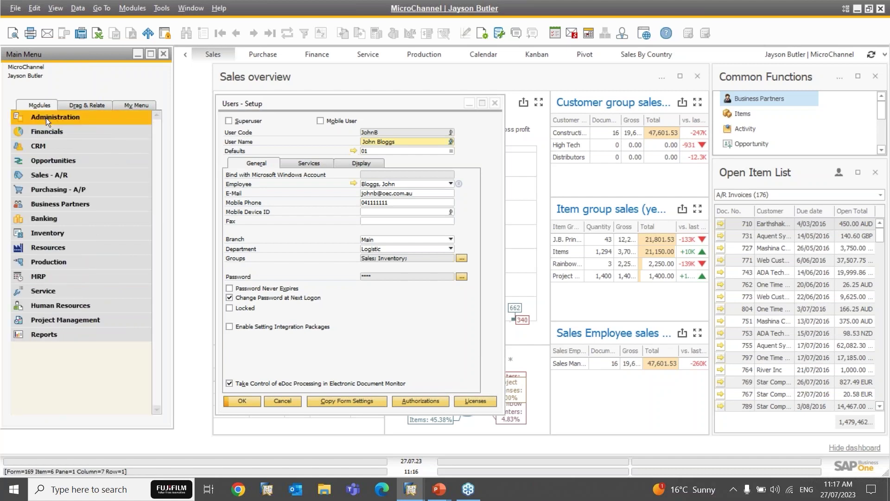
pyautogui.click(44, 176)
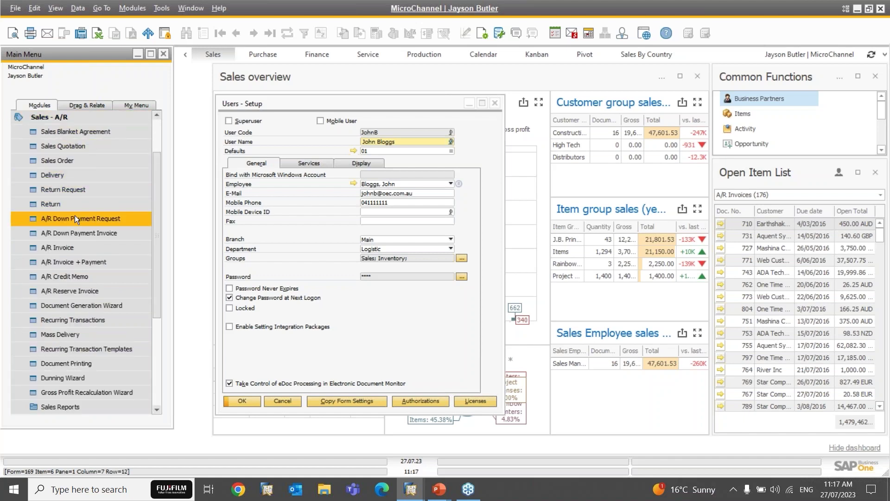
pyautogui.click(64, 248)
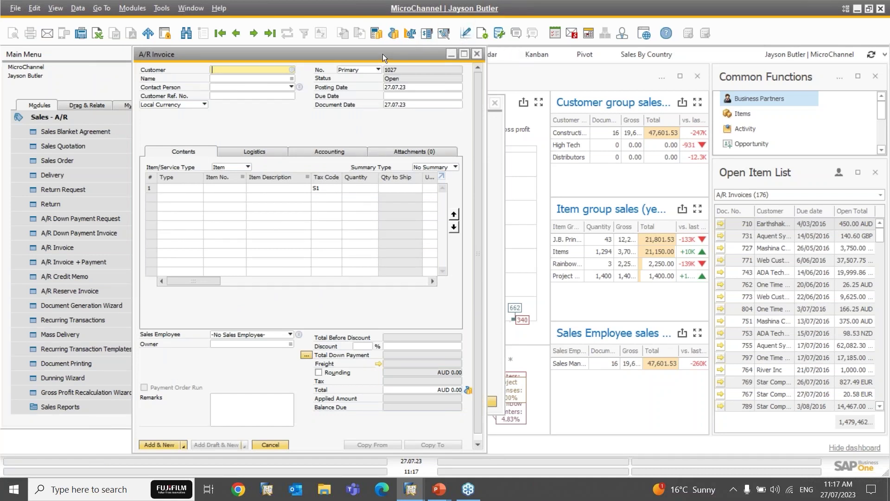
# Step: Open the A/R Invoice Layout and Sequence list and select the Inv Para layout
pyautogui.moveTo(384, 54); pyautogui.dragTo(417, 54)
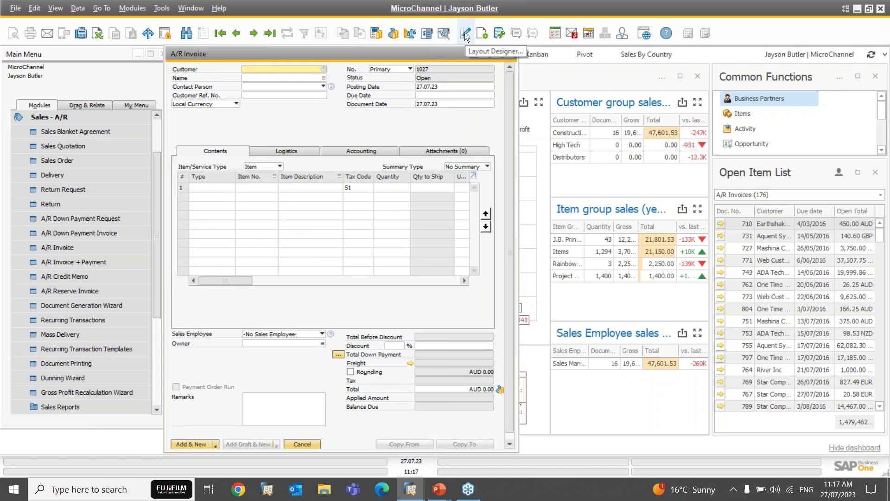
pyautogui.click(466, 33)
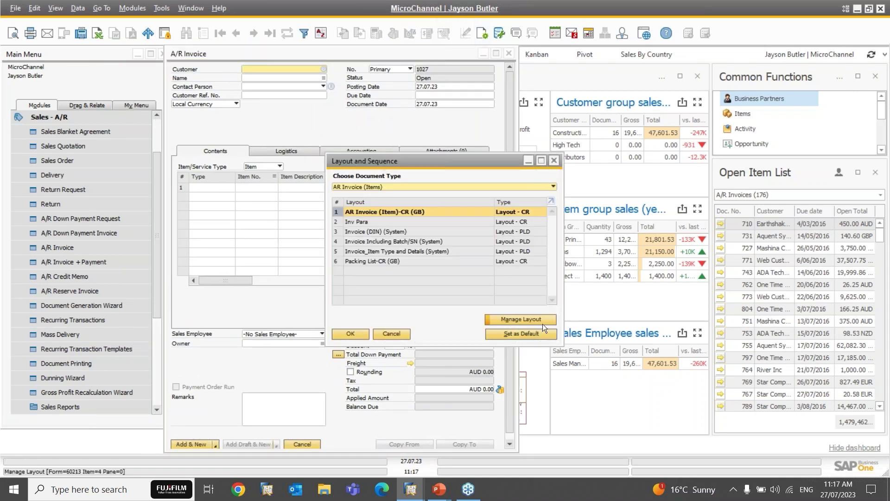
pyautogui.click(367, 230)
pyautogui.click(426, 223)
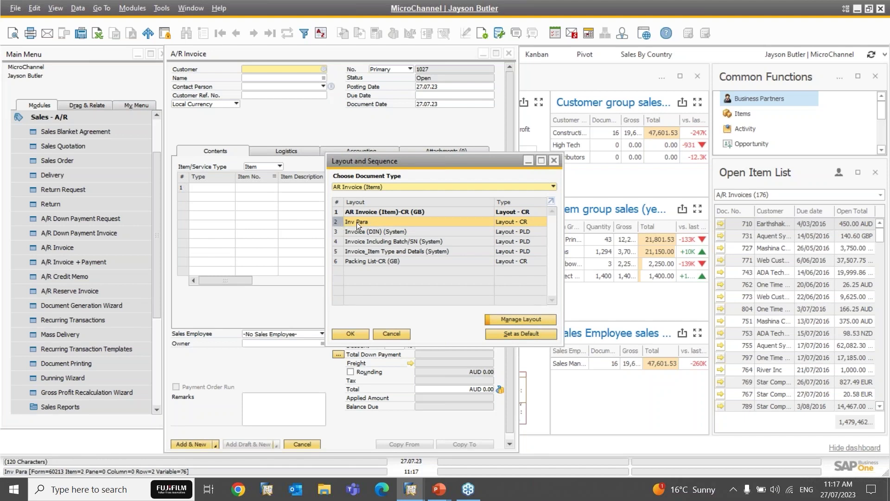
pyautogui.click(338, 212)
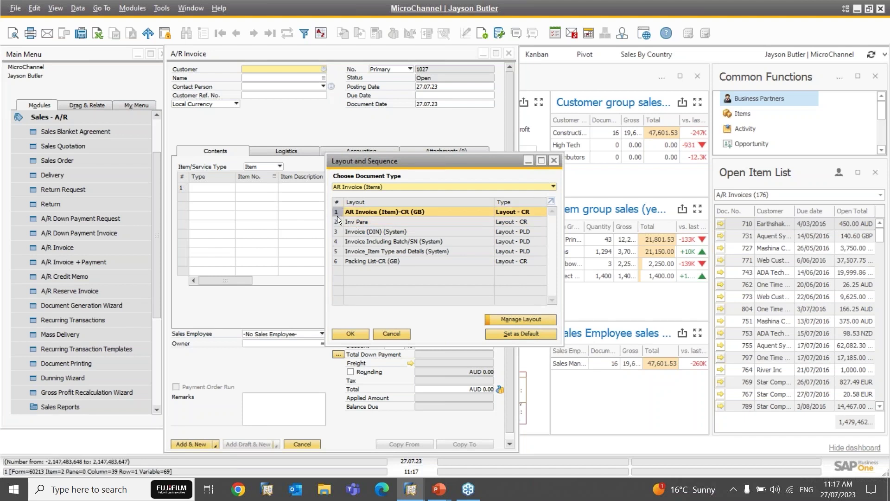
pyautogui.click(338, 221)
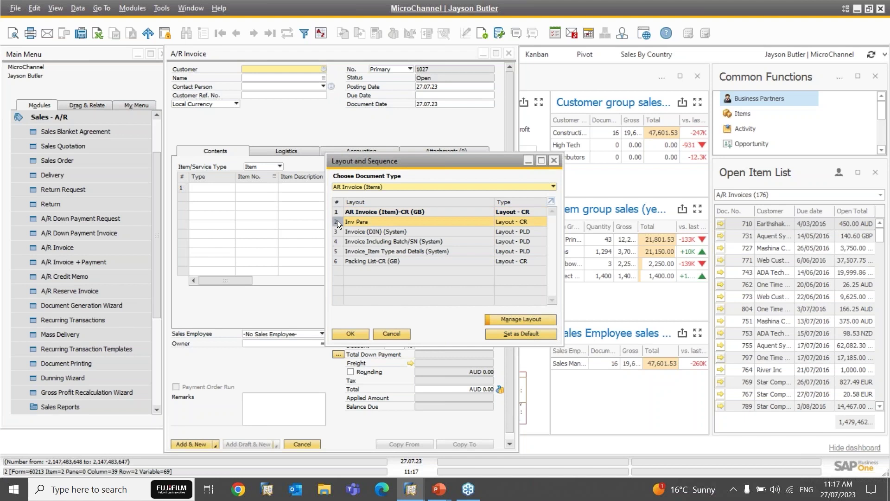
# Step: Set Inv Para as default layout for only the new user, update, and close the list
pyautogui.click(521, 334)
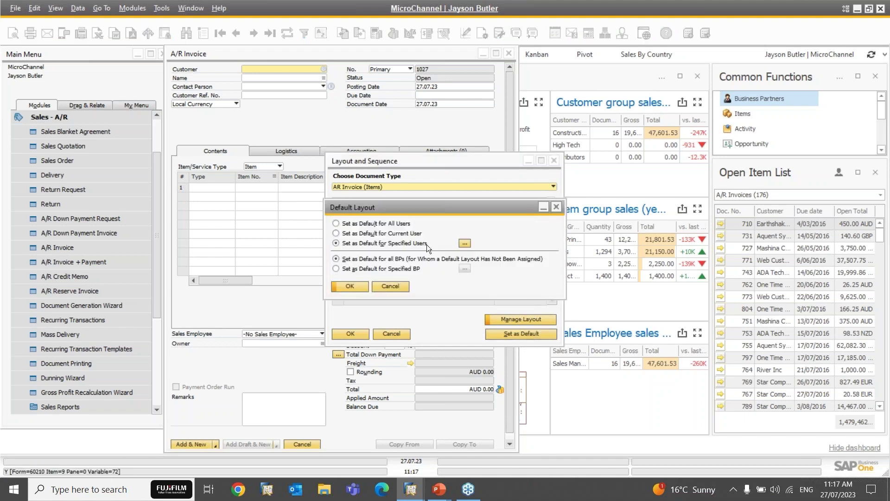
pyautogui.click(464, 243)
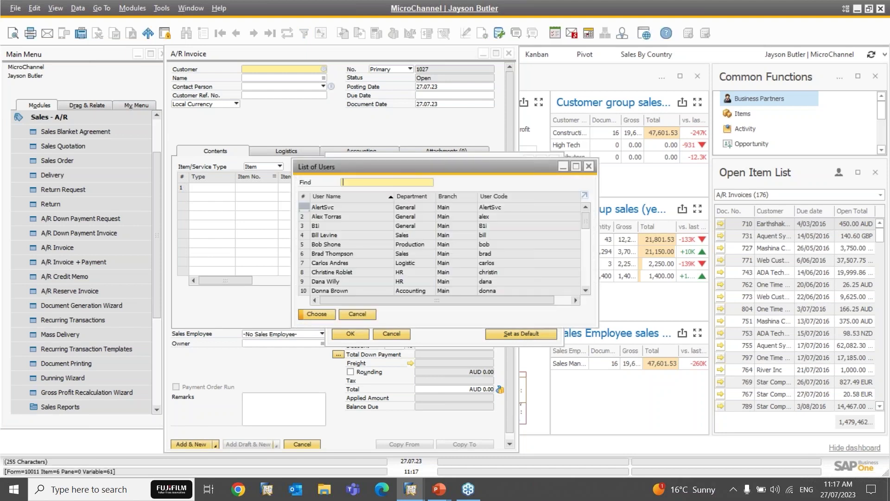
pyautogui.write('john')
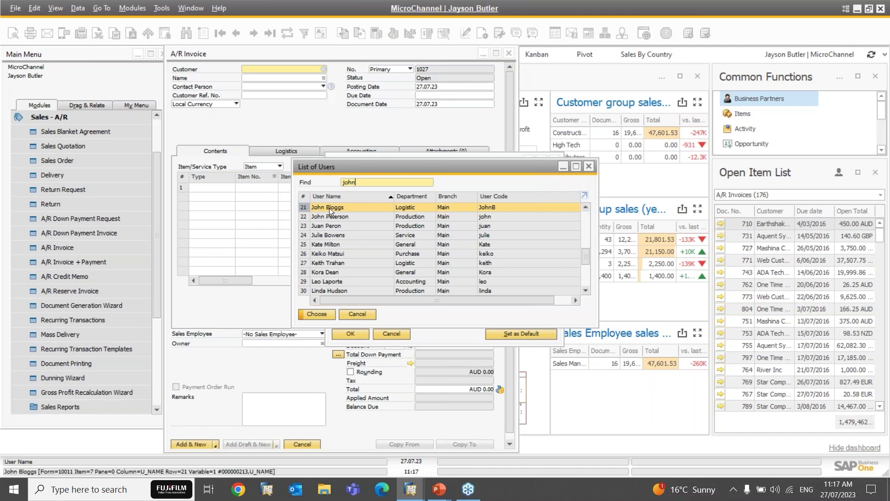
pyautogui.doubleClick(328, 207)
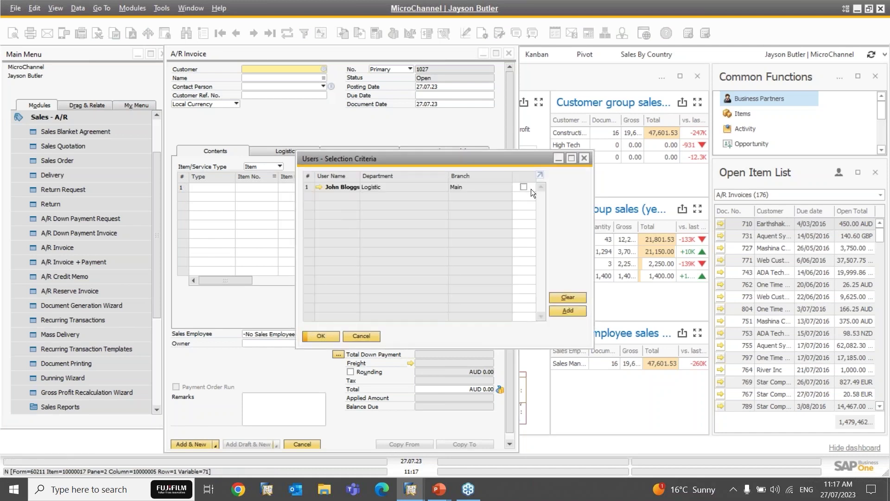
pyautogui.click(524, 188)
pyautogui.click(318, 335)
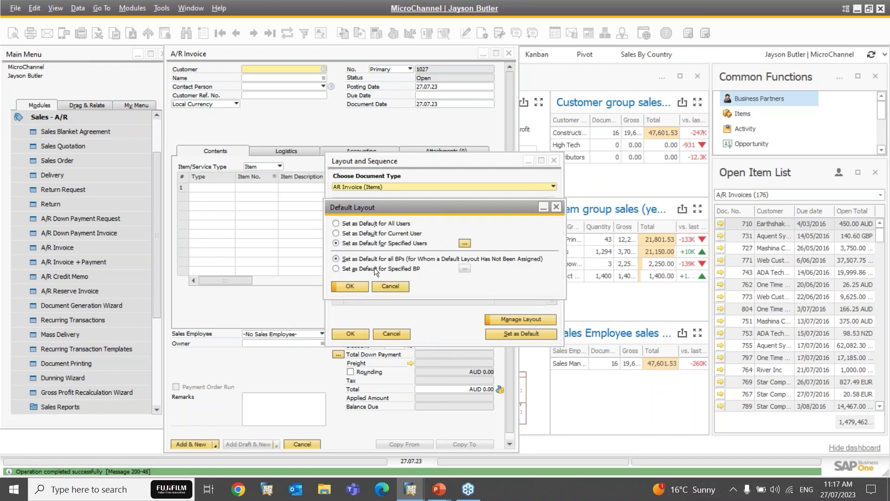
pyautogui.click(353, 285)
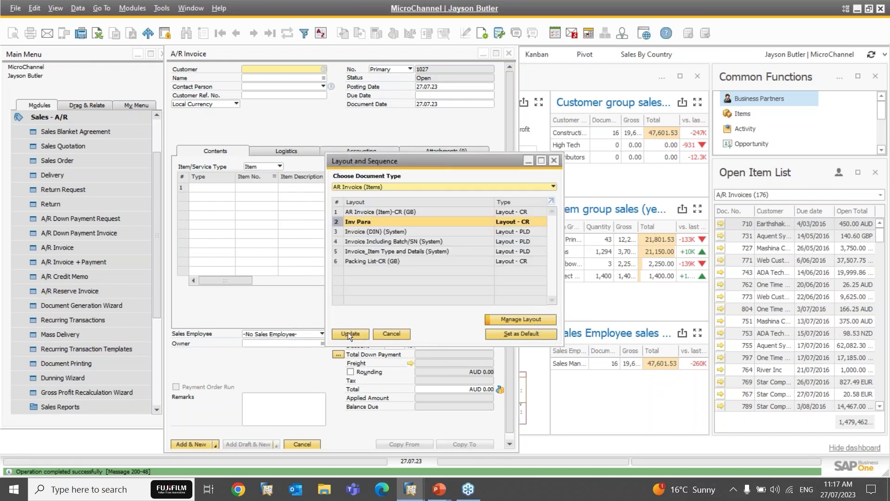
pyautogui.click(349, 333)
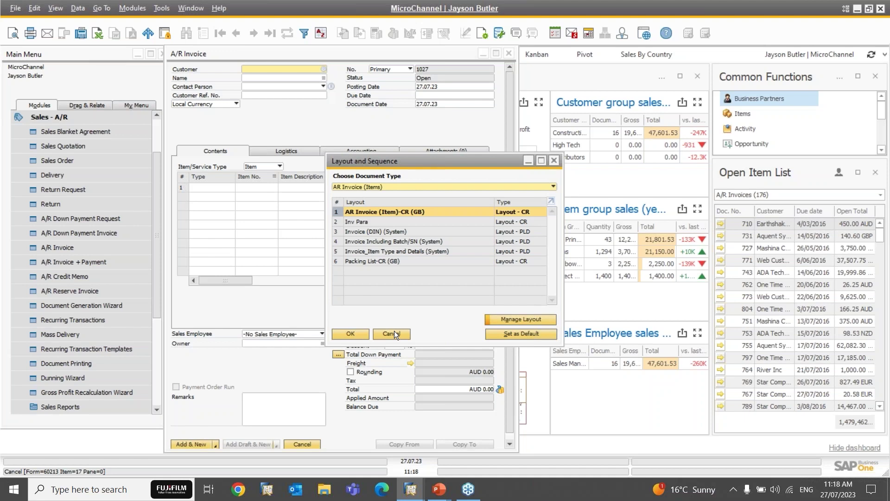
pyautogui.click(394, 334)
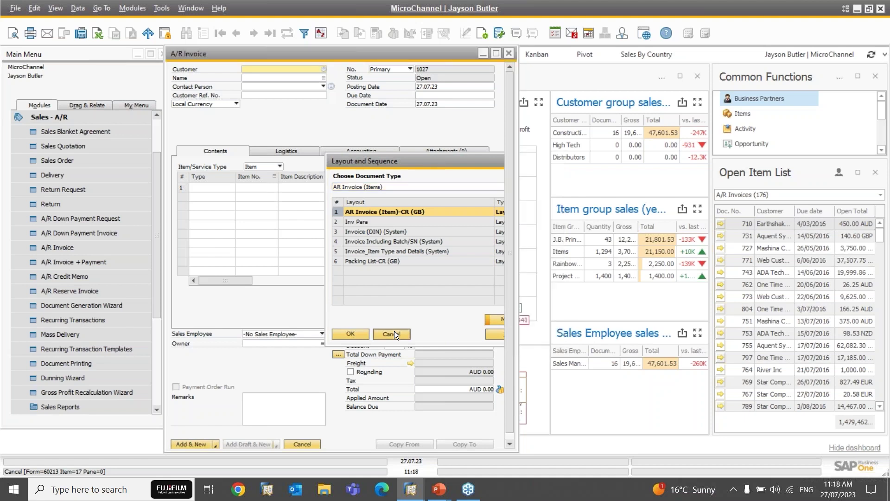
# Step: Close the blank A/R Invoice and open License Administration from Users - Setup
pyautogui.click(509, 56)
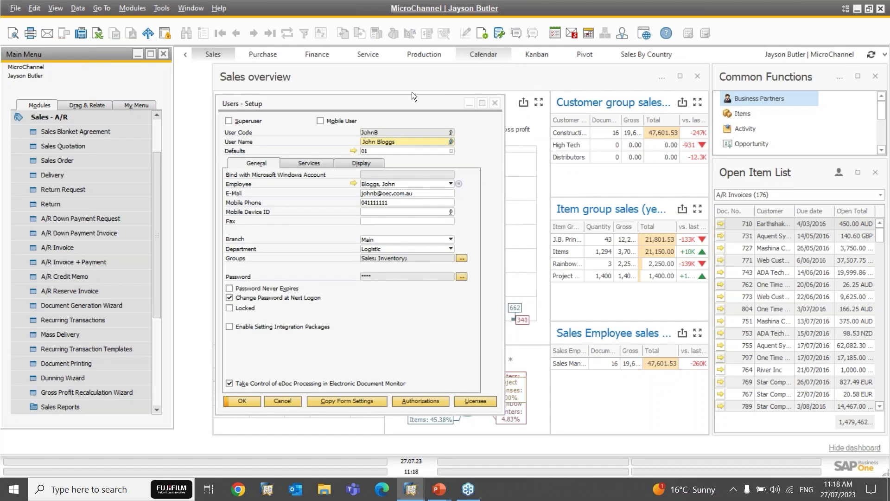
pyautogui.moveTo(332, 106); pyautogui.dragTo(329, 74)
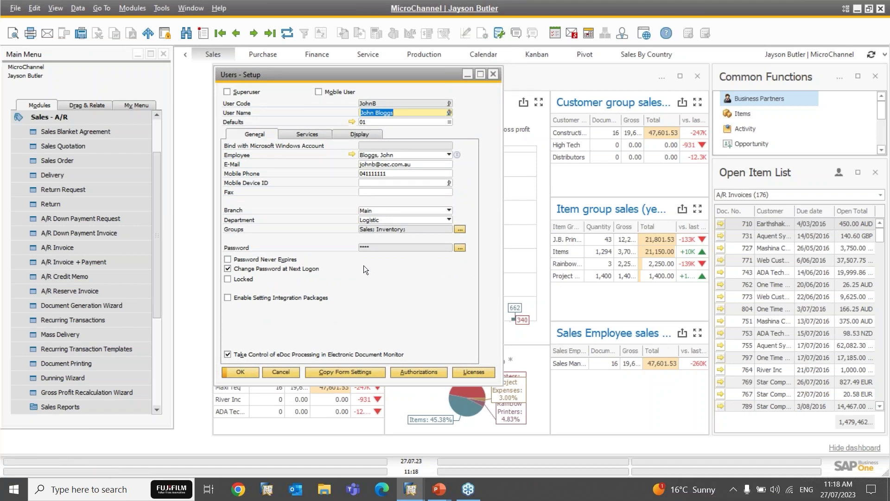
pyautogui.click(485, 370)
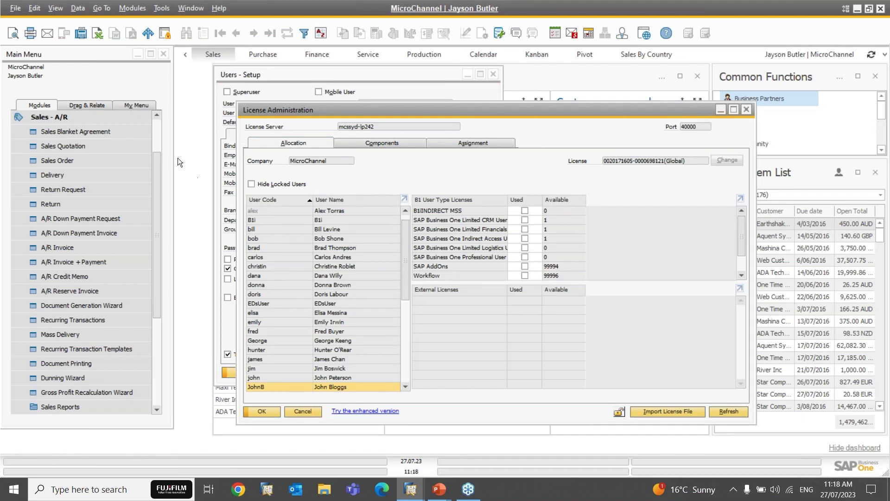
# Step: Bring License Administration forward via the License folder and widen the licence type column
pyautogui.click(157, 139)
pyautogui.click(70, 121)
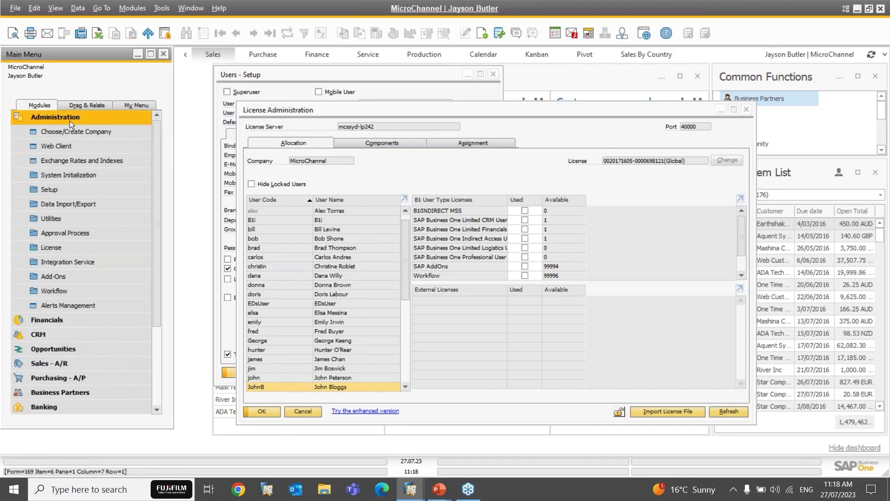
pyautogui.click(55, 245)
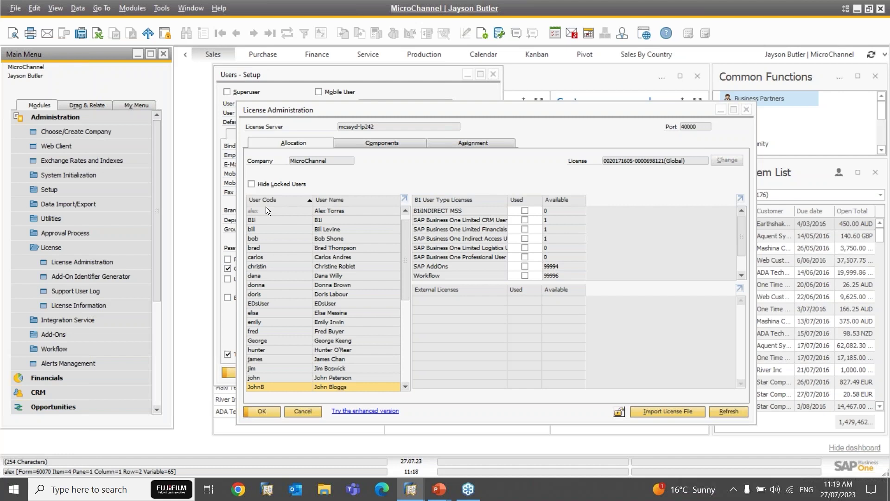
pyautogui.click(356, 110)
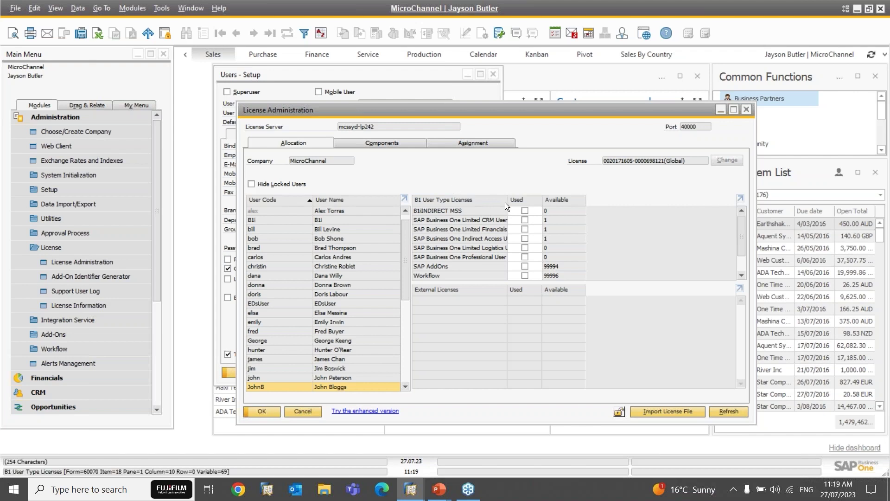
pyautogui.moveTo(536, 201); pyautogui.dragTo(536, 201)
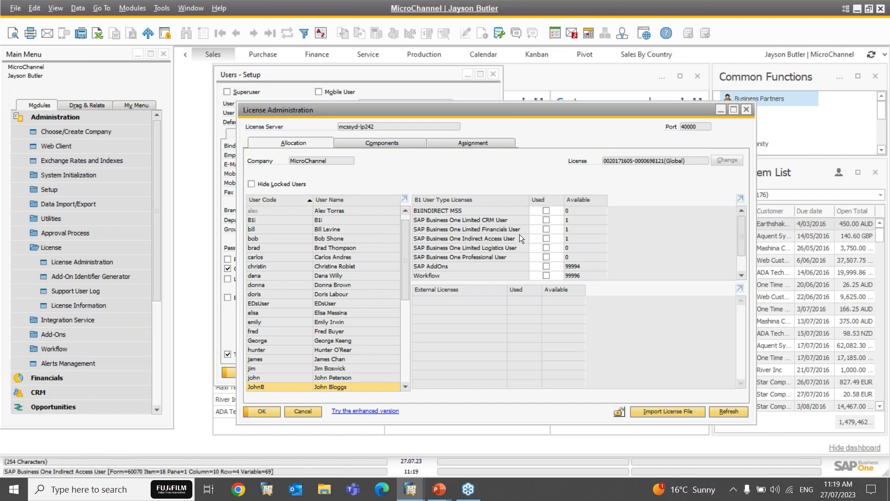
# Step: Allocate a Limited CRM User licence to the new user and save the licence allocation
pyautogui.click(546, 220)
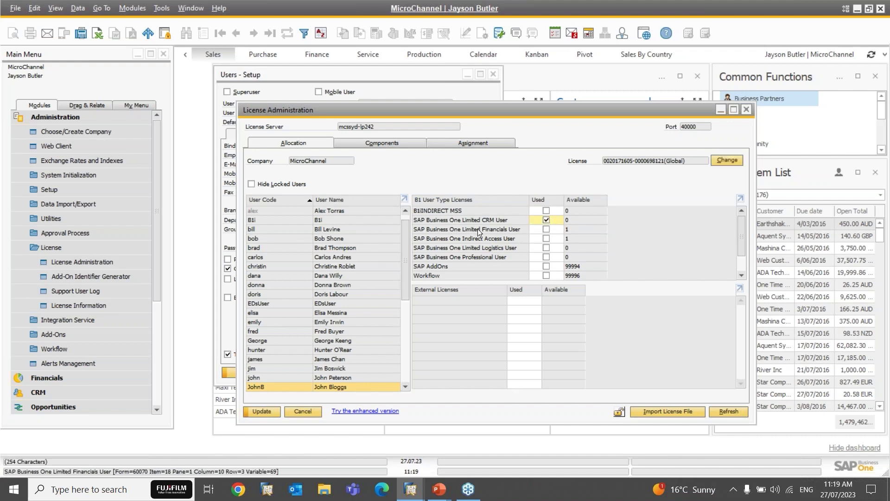
pyautogui.scroll(-1, 478, 229)
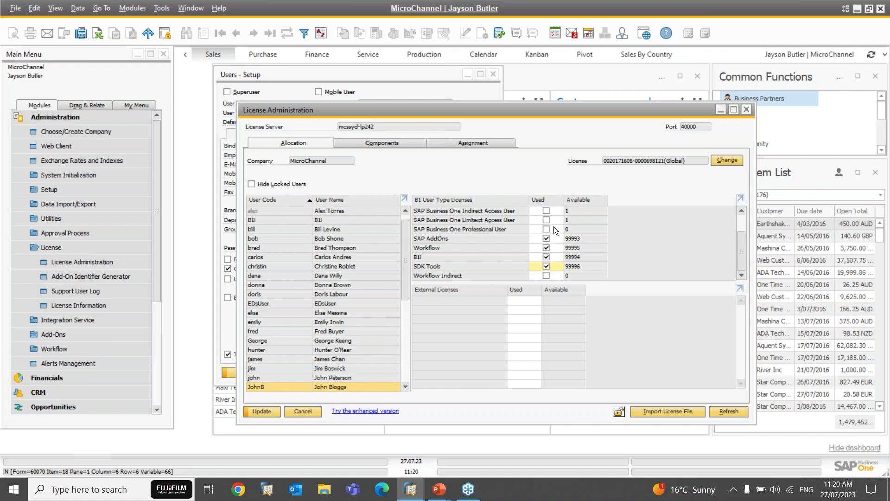
pyautogui.click(259, 411)
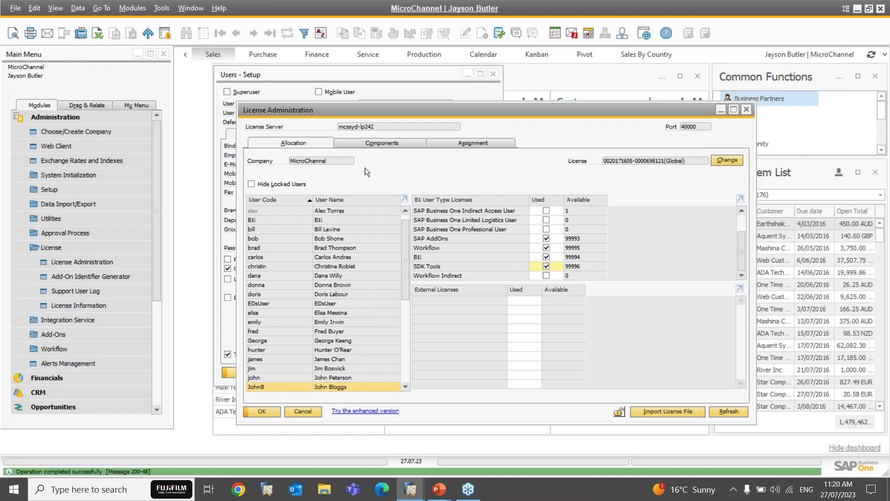
# Step: Review each user's licences on the Assignment tab, then close License Administration
pyautogui.click(463, 143)
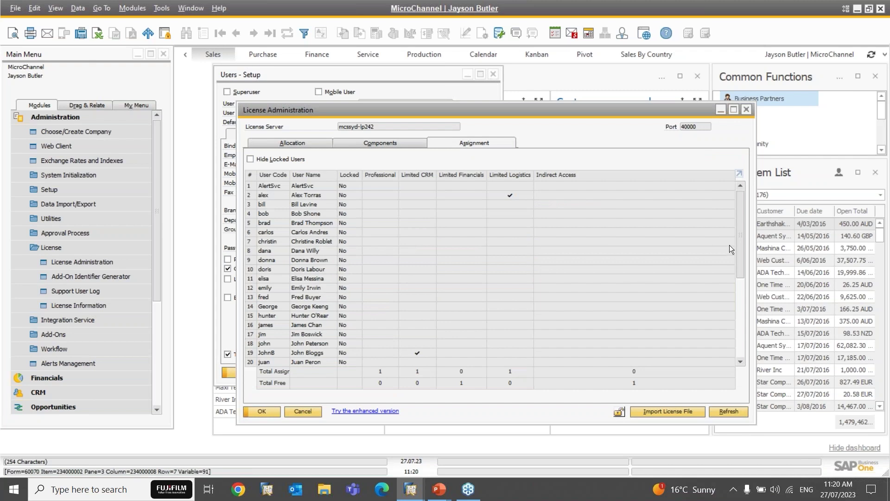
pyautogui.moveTo(740, 236); pyautogui.dragTo(741, 201)
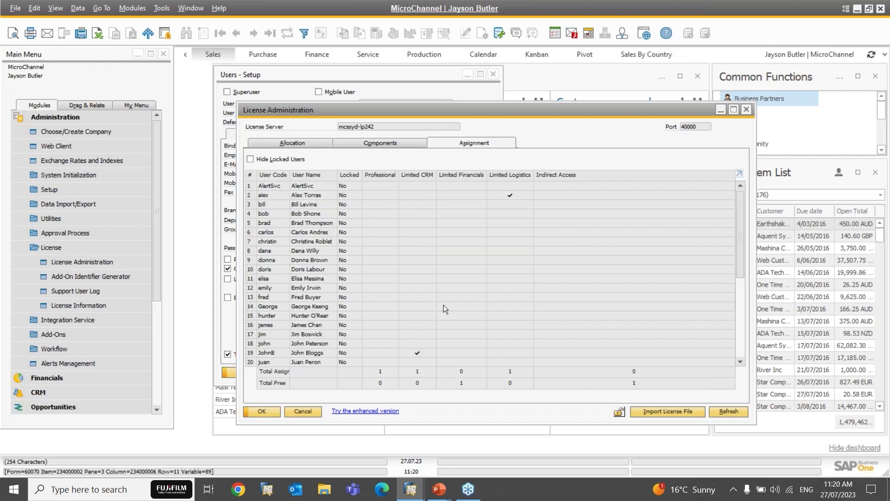
pyautogui.click(304, 412)
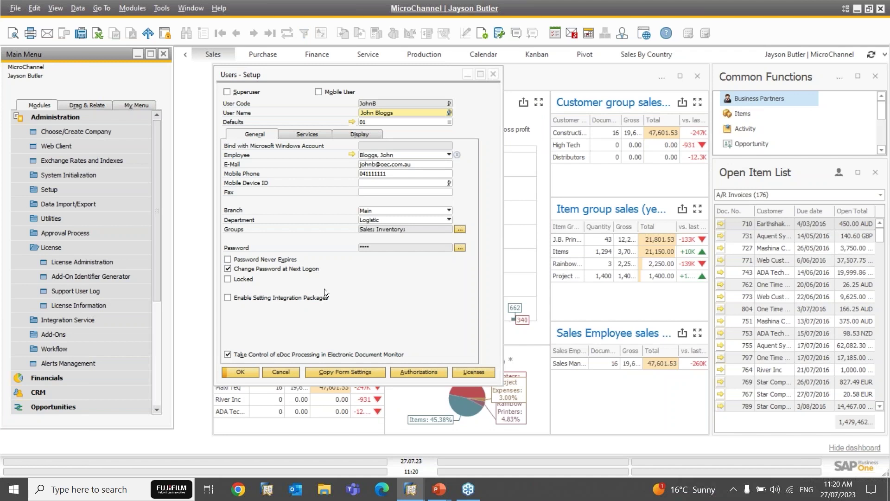
# Step: Bring the user's setup form forward and open Add-On Administration under Administration > Add-Ons
pyautogui.click(279, 79)
pyautogui.moveTo(278, 79)
pyautogui.mouseDown()
pyautogui.moveTo(290, 87)
pyautogui.moveTo(279, 78)
pyautogui.mouseUp()
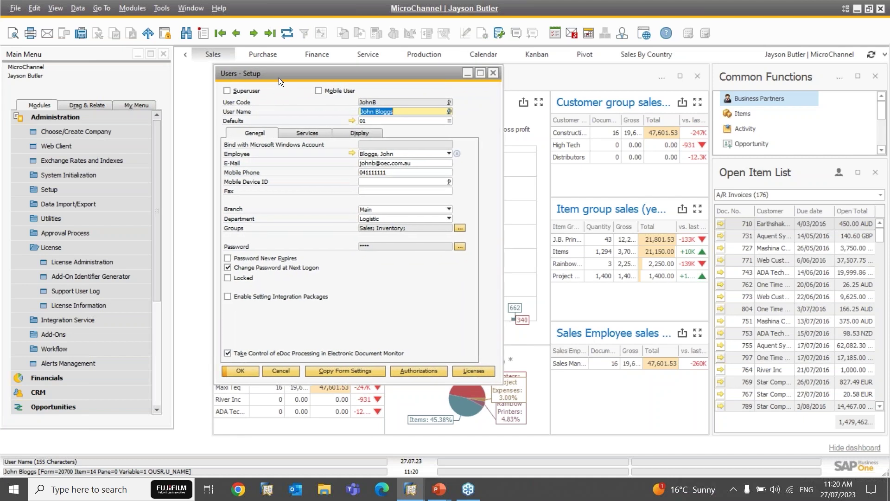
pyautogui.click(67, 245)
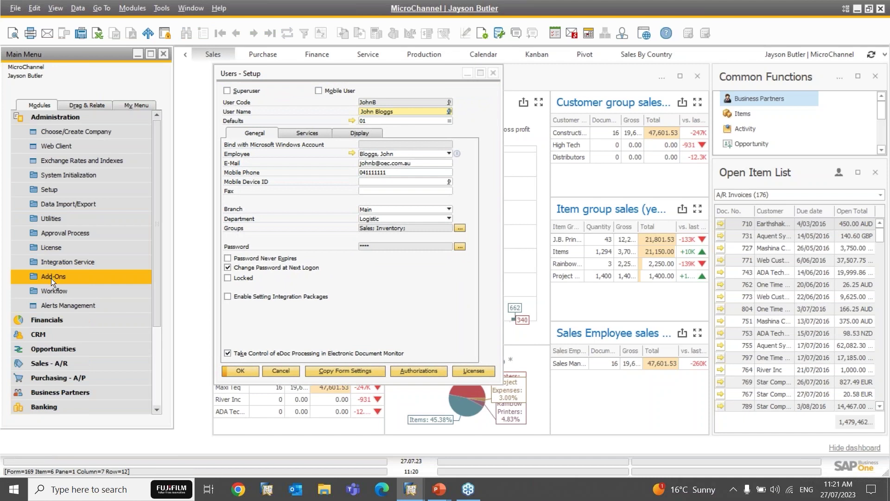
pyautogui.click(51, 278)
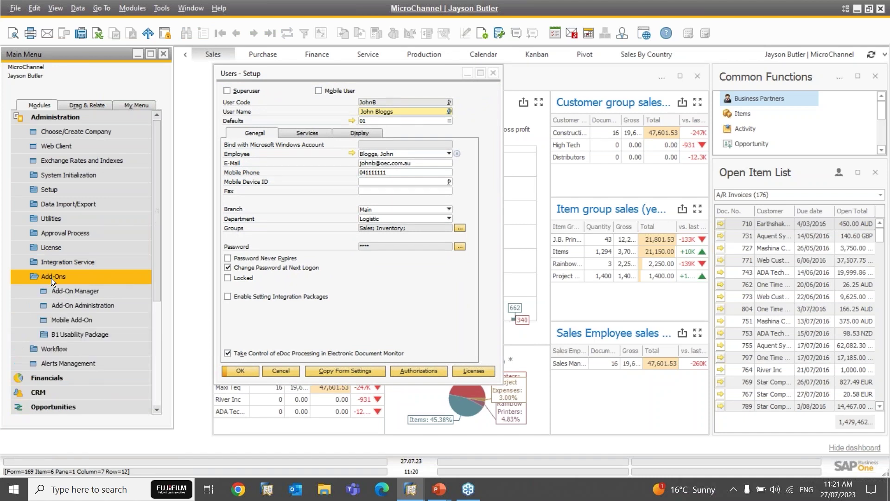
pyautogui.click(70, 305)
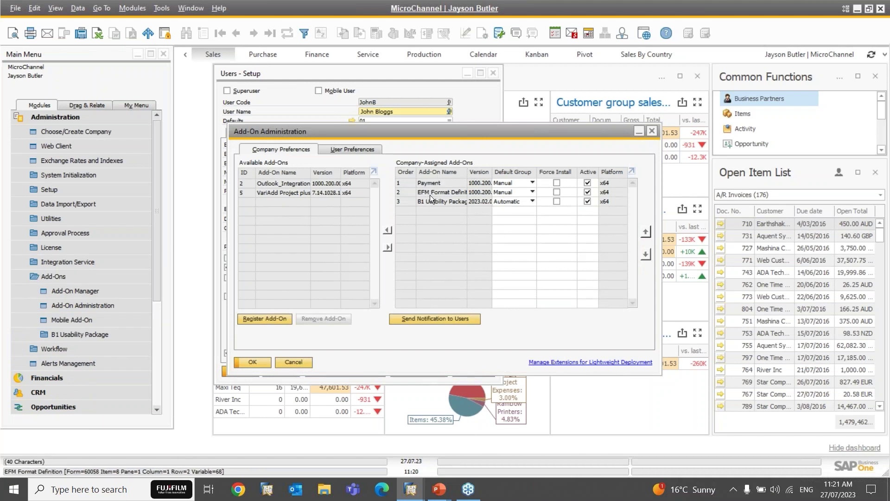
# Step: Select the Payment add-on and show the new user's add-on preferences on the User Preferences tab
pyautogui.click(507, 183)
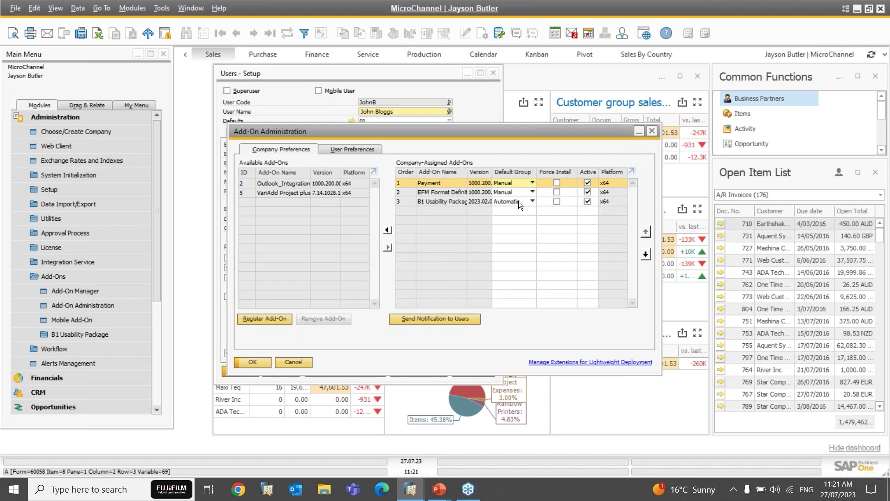
pyautogui.click(365, 148)
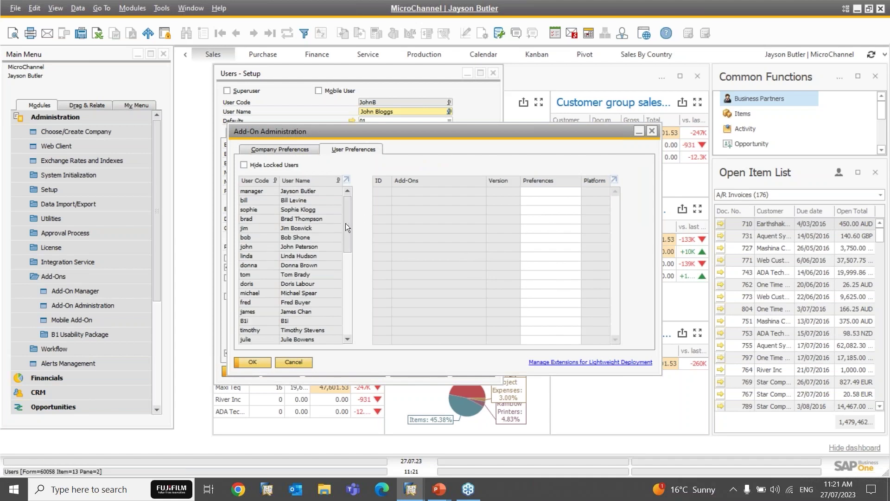
pyautogui.click(297, 151)
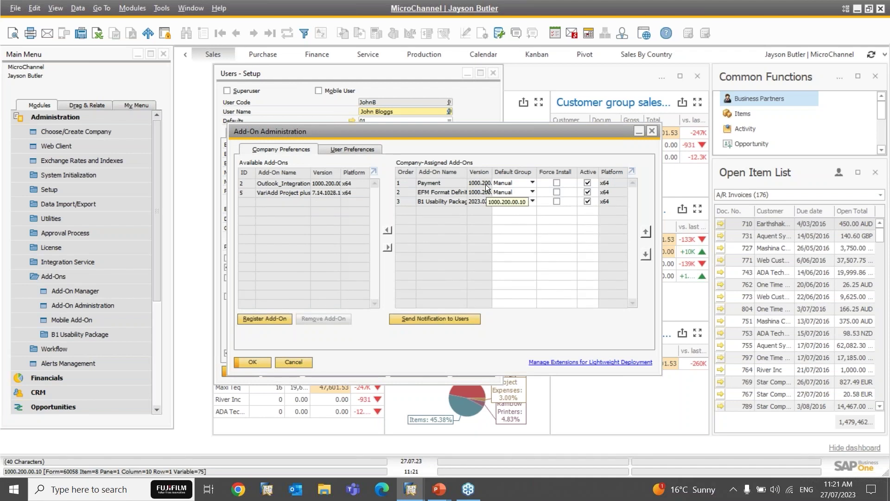
pyautogui.click(355, 147)
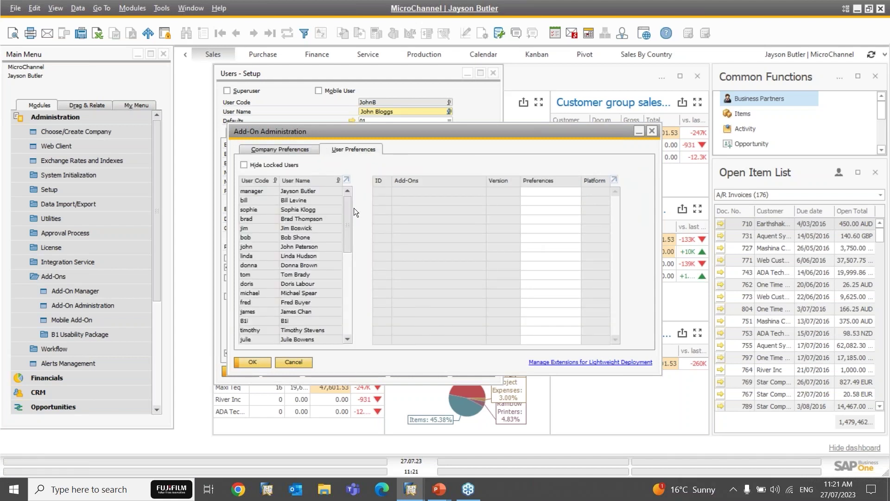
pyautogui.moveTo(344, 214); pyautogui.dragTo(288, 338)
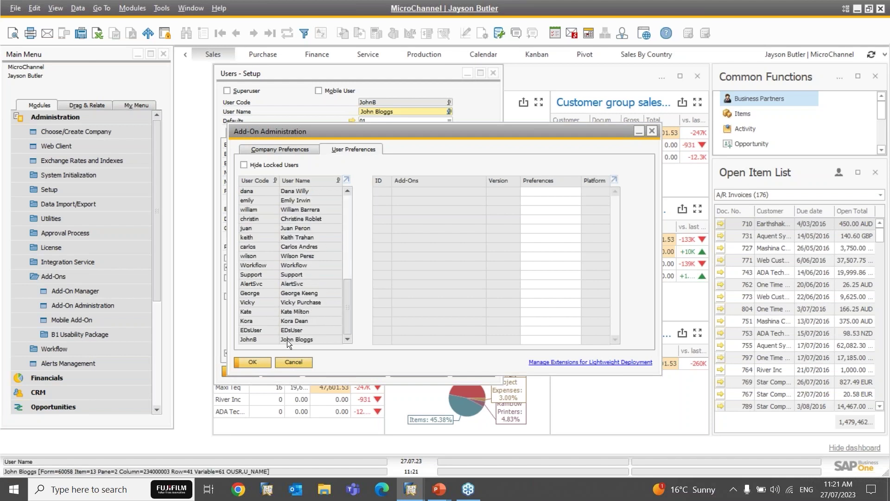
pyautogui.click(287, 341)
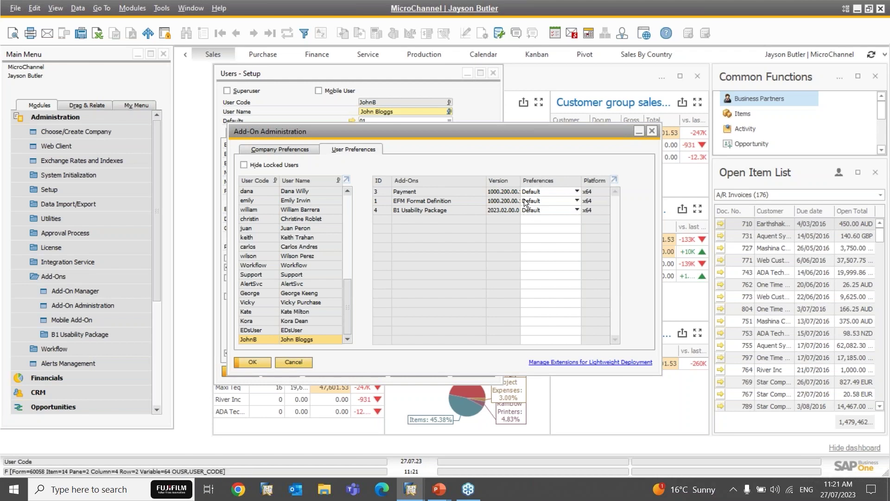
# Step: Set the Payment add-on to Automatic for the new user and update, returning to Company Preferences
pyautogui.click(535, 189)
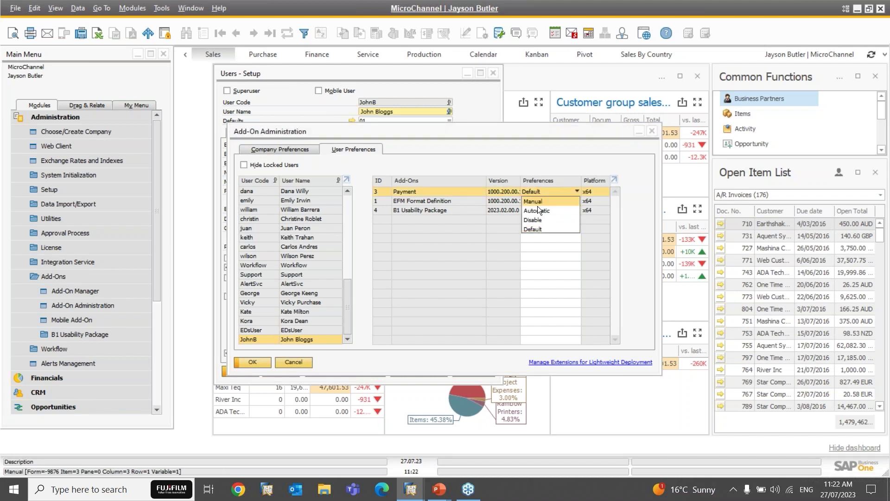
pyautogui.click(538, 211)
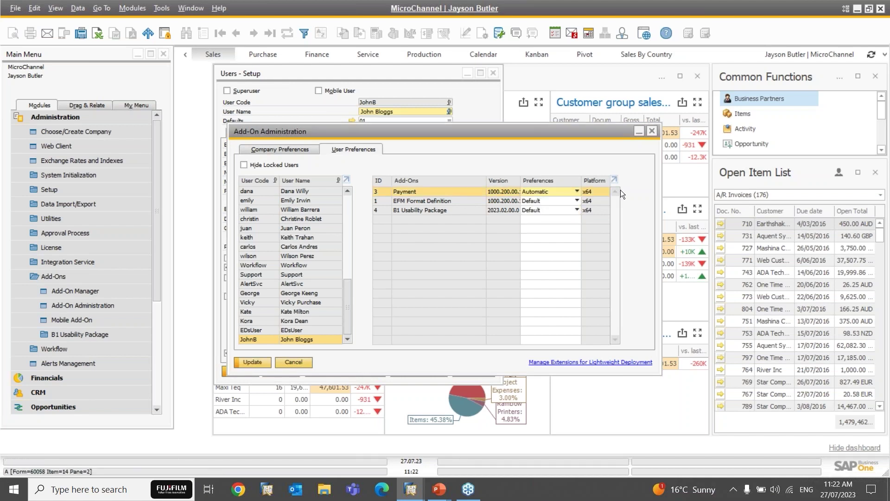
pyautogui.click(250, 363)
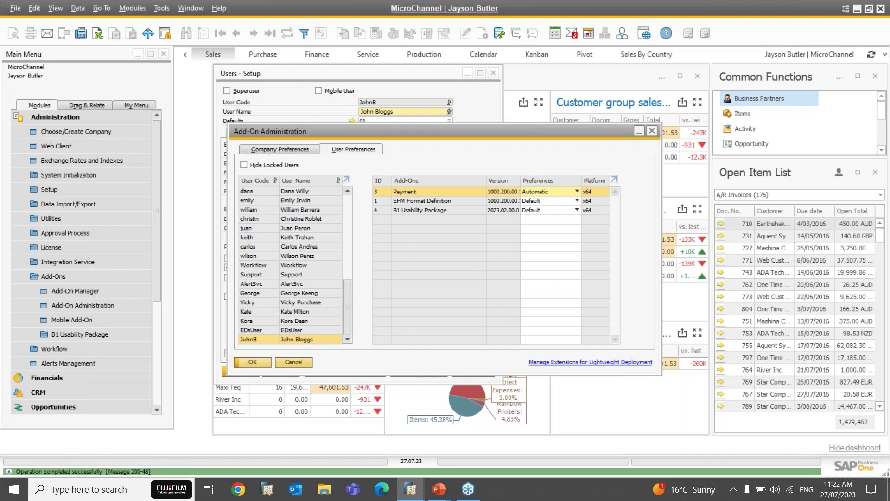
pyautogui.click(278, 148)
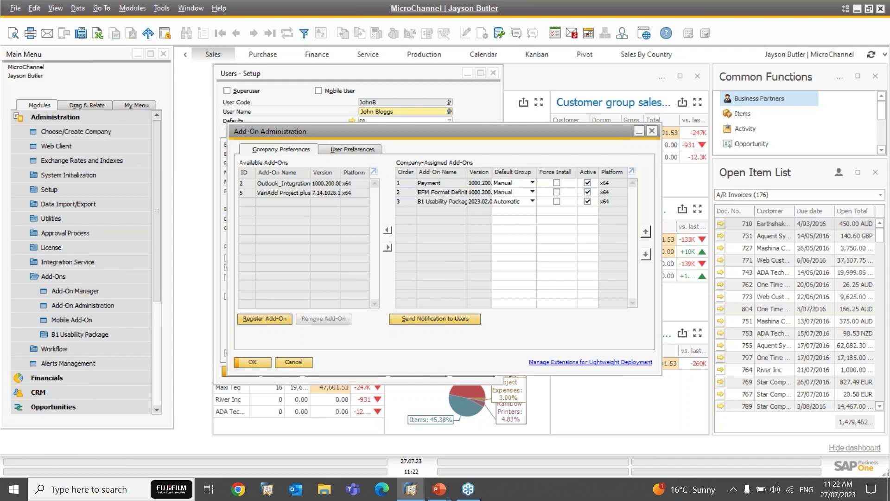
# Step: Expand B1 Usability Package in the Main Menu and close Add-On Administration
pyautogui.click(90, 332)
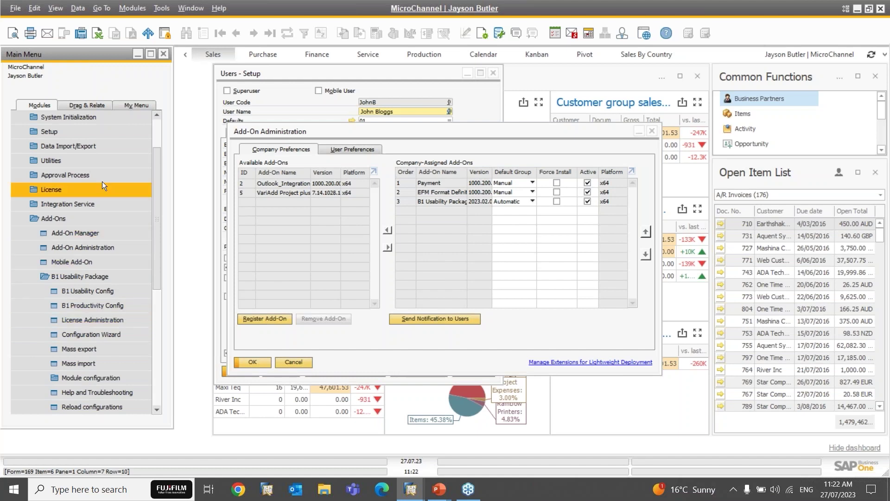
pyautogui.click(289, 360)
pyautogui.click(290, 361)
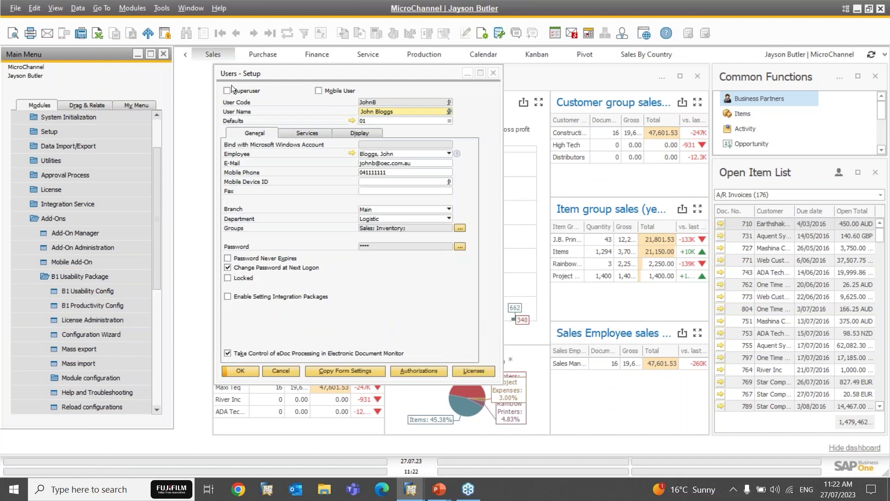
pyautogui.scroll(2, 158, 125)
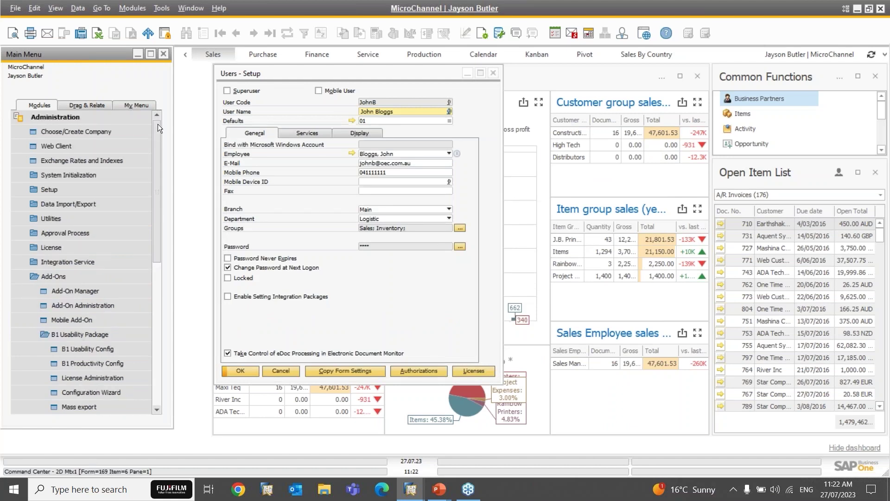
# Step: Open a new Sales Order from Sales - A/R and cancel it without saving
pyautogui.click(76, 117)
pyautogui.click(58, 173)
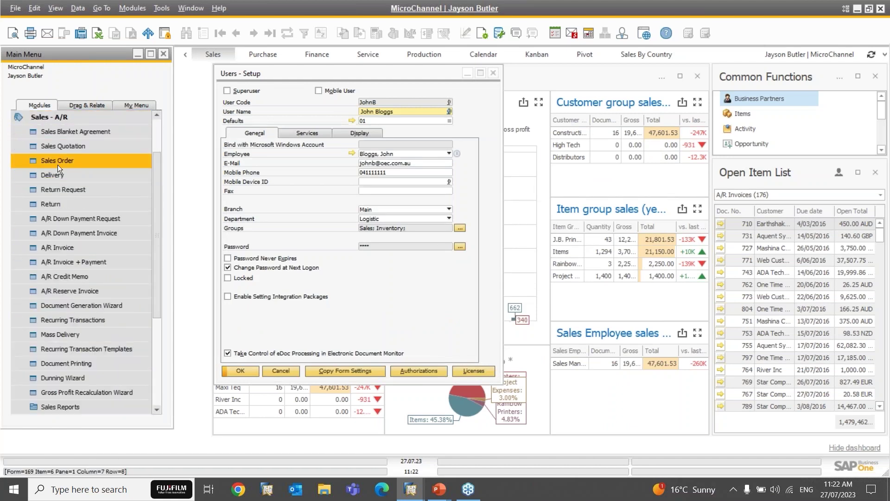
pyautogui.click(57, 161)
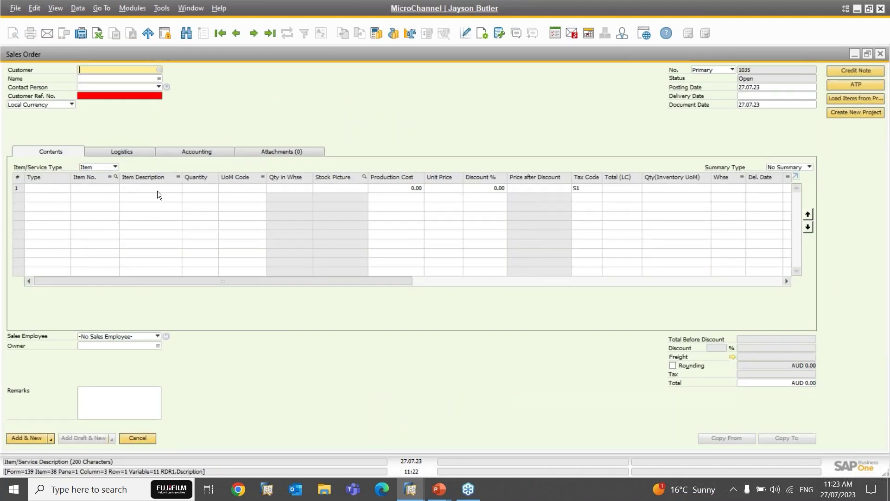
pyautogui.click(137, 436)
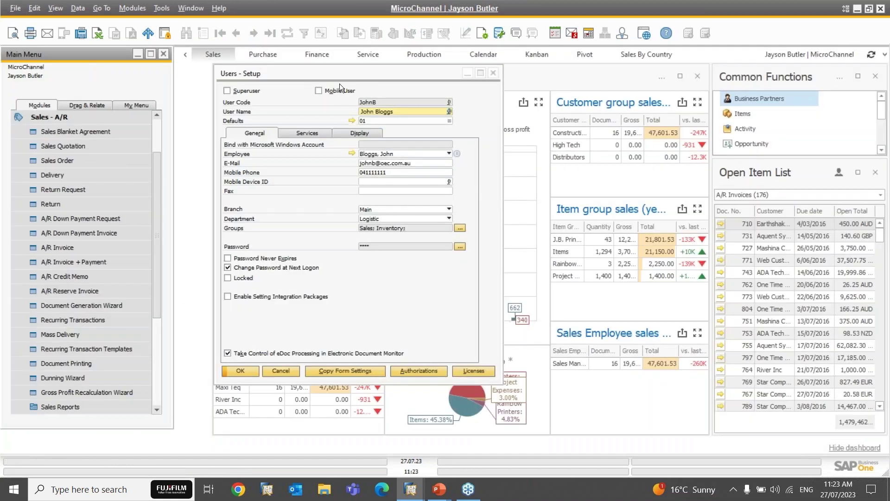
# Step: Start Copy Form Settings, search for the new user, tick and untick another user, then cancel
pyautogui.click(353, 369)
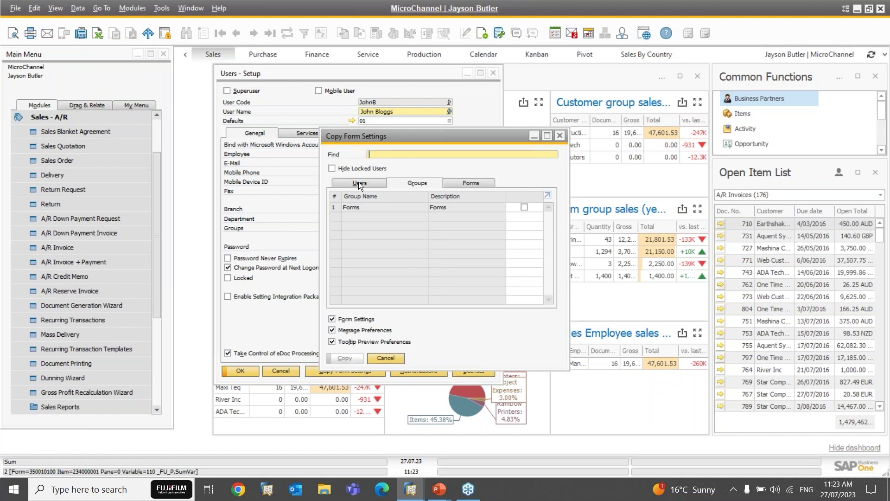
pyautogui.click(359, 182)
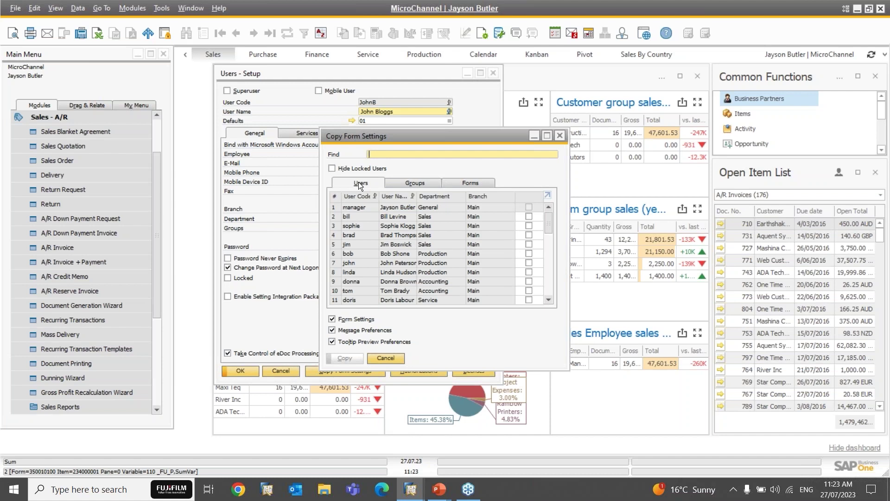
pyautogui.moveTo(550, 228)
pyautogui.mouseDown()
pyautogui.moveTo(548, 291)
pyautogui.moveTo(549, 221)
pyautogui.mouseUp()
pyautogui.write('john')
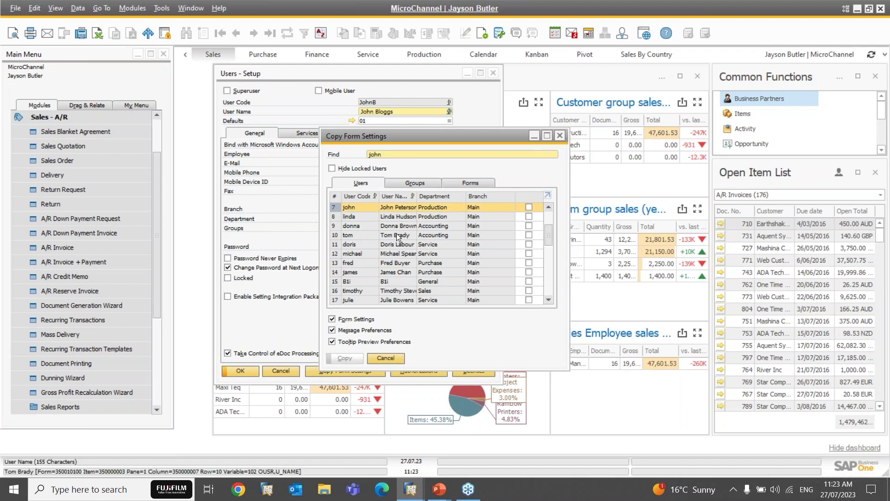
pyautogui.write('b')
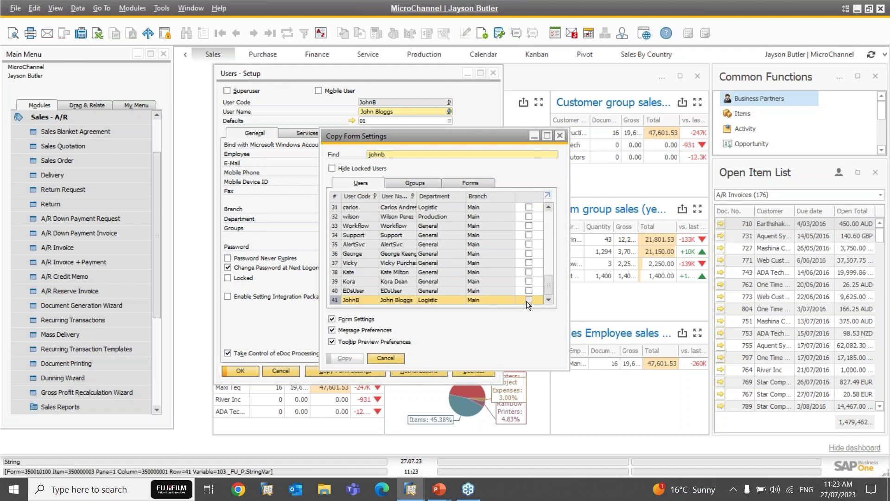
pyautogui.click(529, 282)
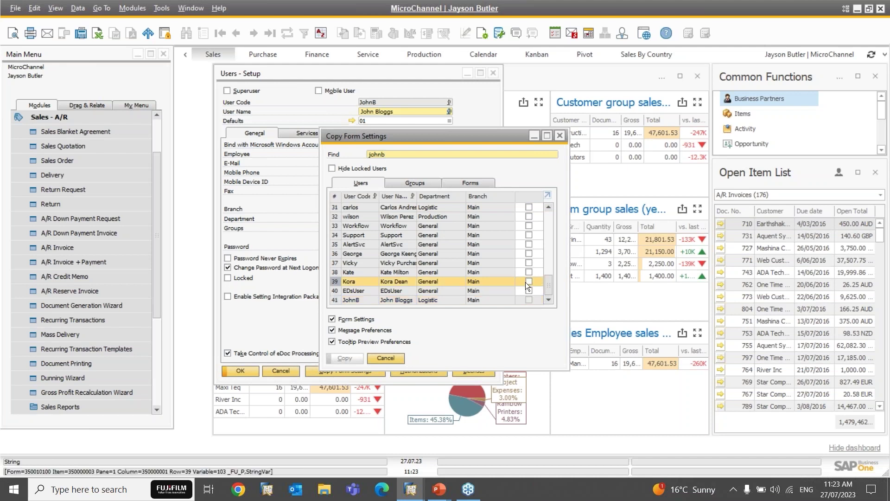
pyautogui.click(528, 282)
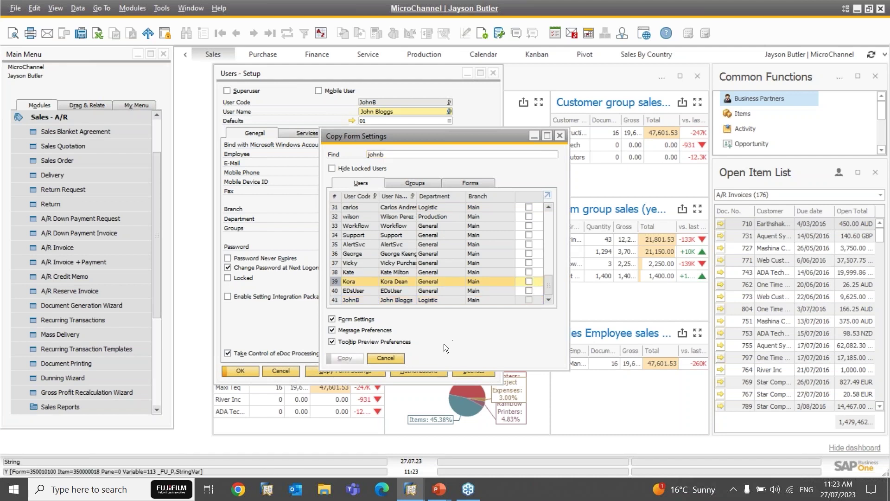
pyautogui.click(392, 358)
# Step: Find the manager user in Users - Setup by searching 'mana' in User Code
pyautogui.moveTo(380, 75); pyautogui.dragTo(382, 94)
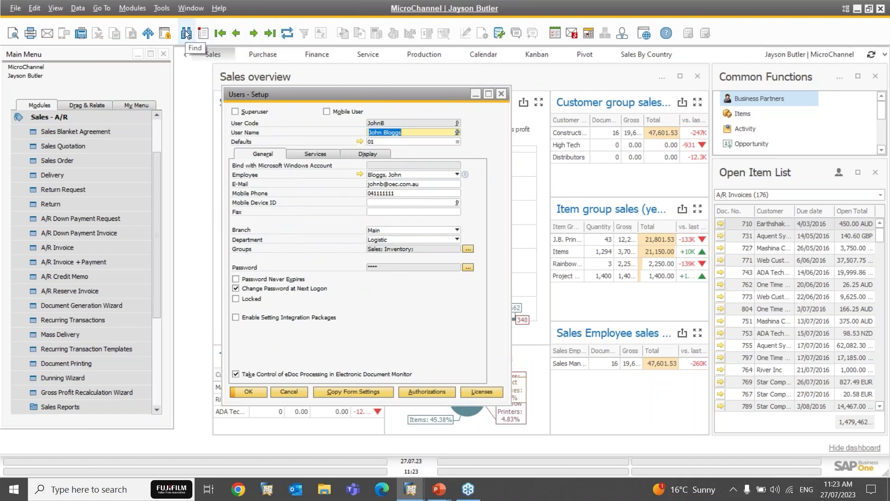
pyautogui.click(186, 33)
pyautogui.write('mana')
pyautogui.press('Return')
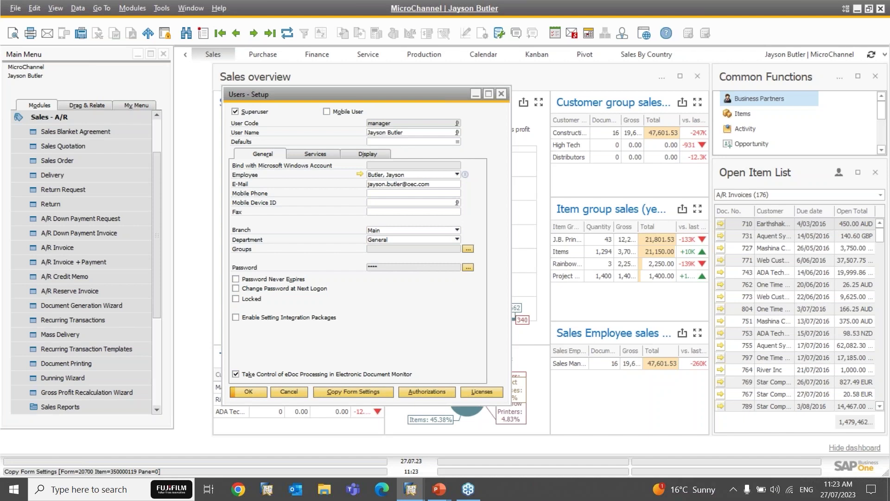
# Step: Target the new user for copying the manager's form settings, including tooltip preview and message preferences
pyautogui.click(353, 391)
pyautogui.write('john')
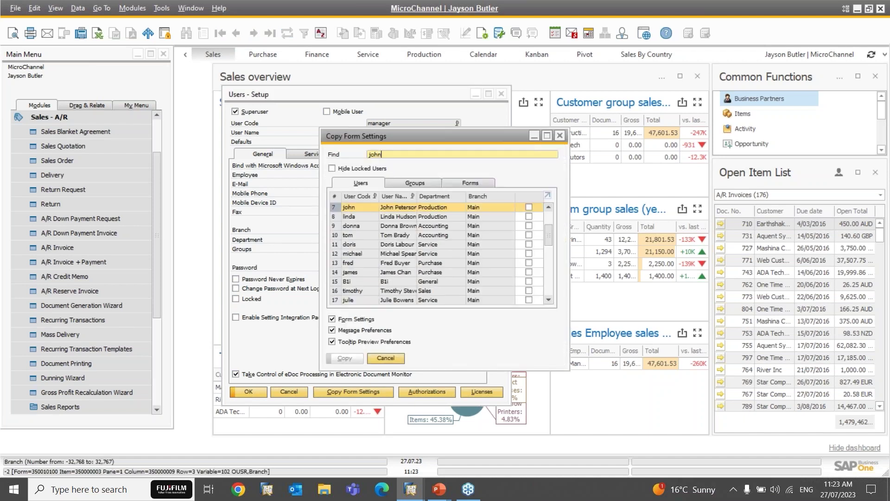
pyautogui.write('b')
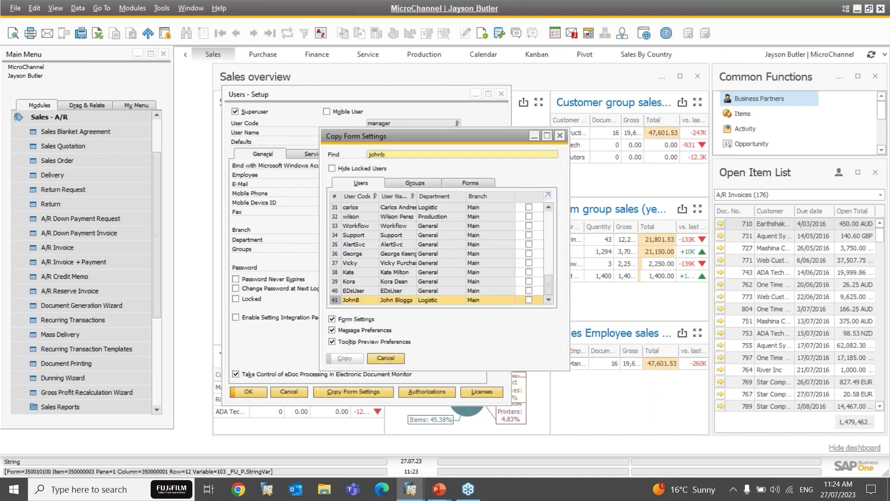
pyautogui.click(530, 300)
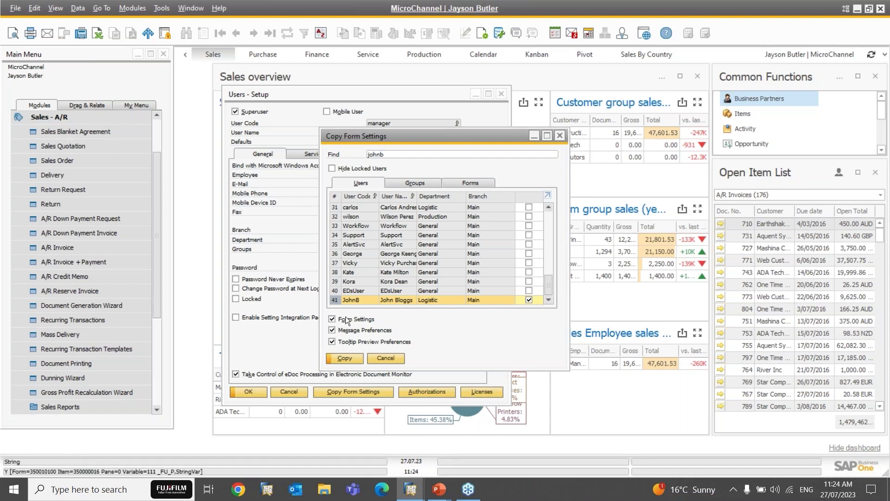
pyautogui.click(331, 343)
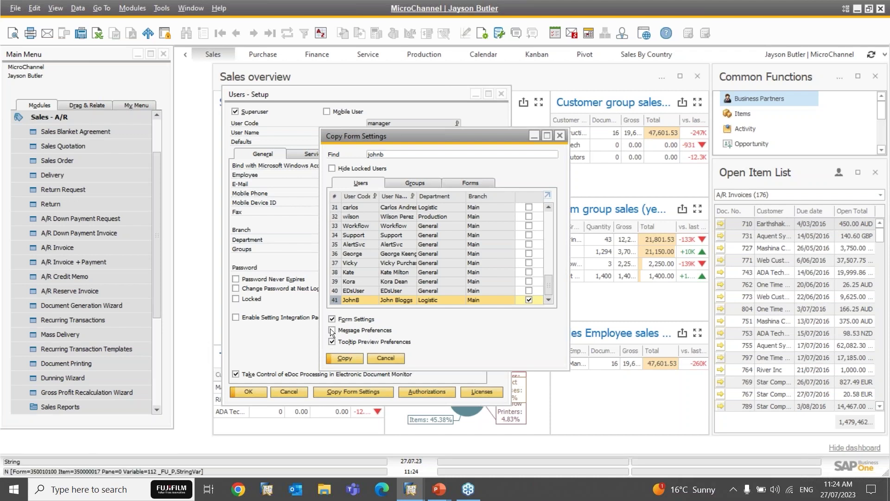
pyautogui.click(332, 330)
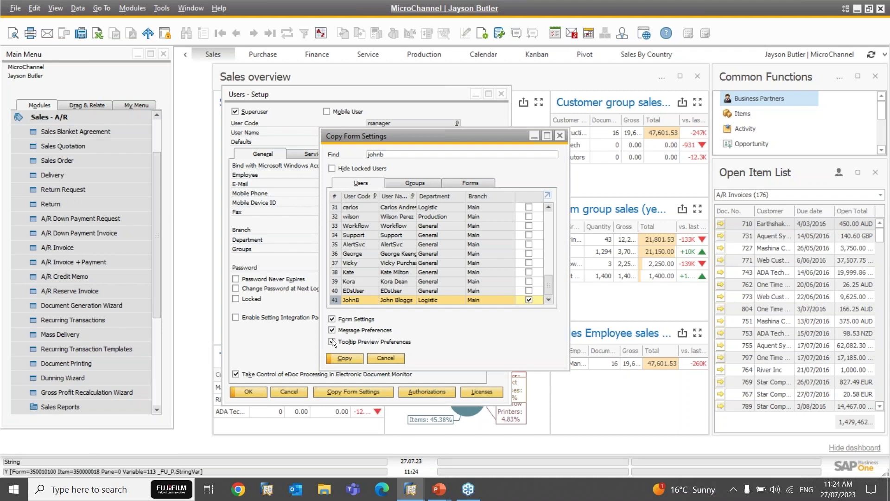
# Step: Search the Forms tab for 'sale' to locate Sales Order, then cancel the copy without applying it
pyautogui.click(465, 184)
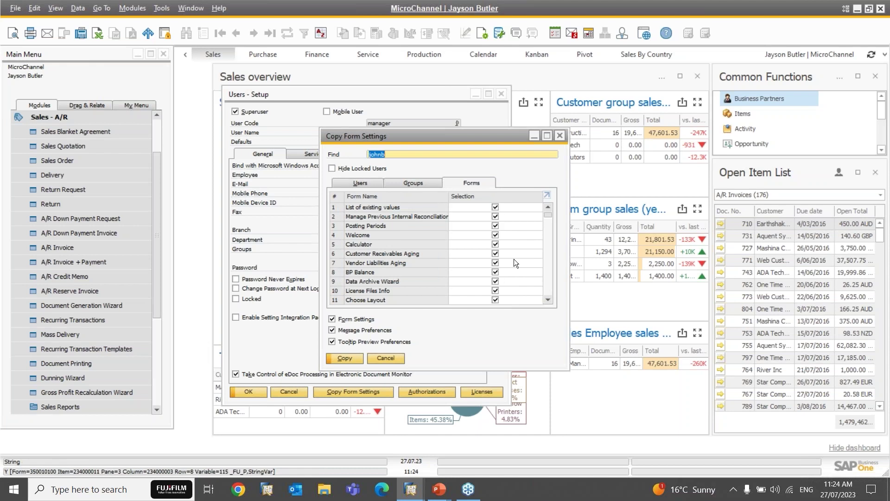
pyautogui.scroll(-2, 549, 215)
pyautogui.moveTo(550, 216); pyautogui.dragTo(548, 237)
pyautogui.write('sale')
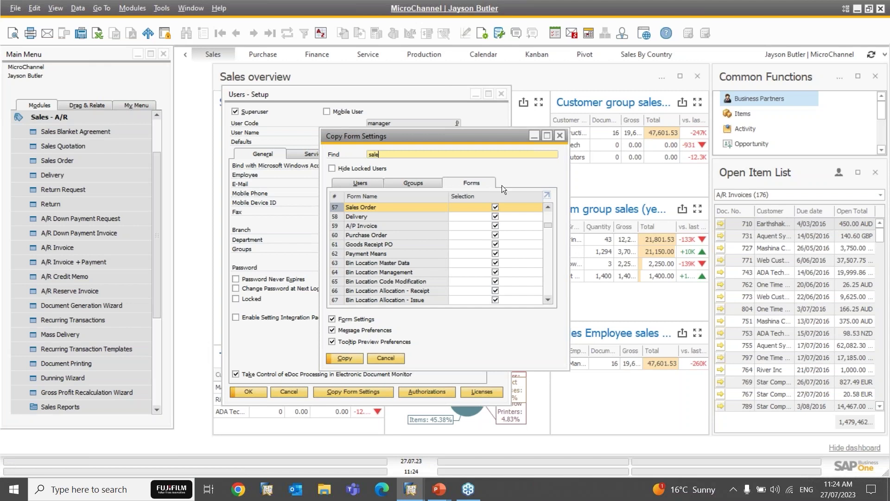
pyautogui.click(366, 186)
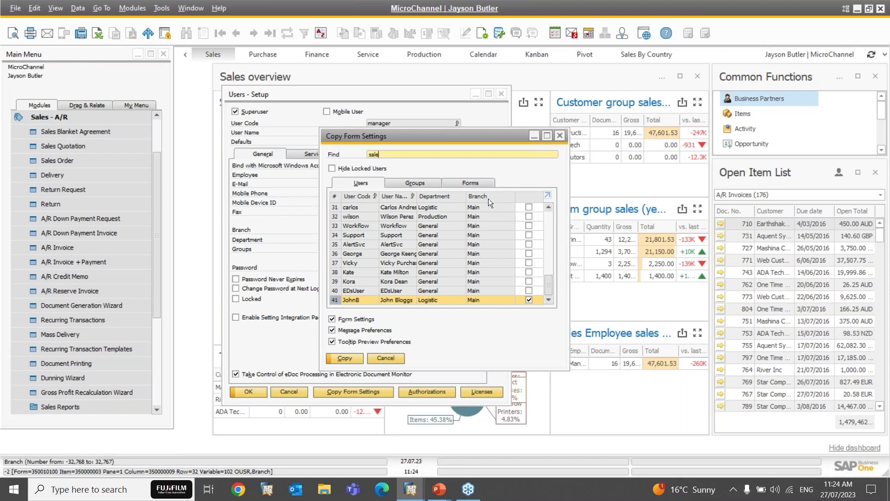
pyautogui.moveTo(430, 138); pyautogui.dragTo(464, 164)
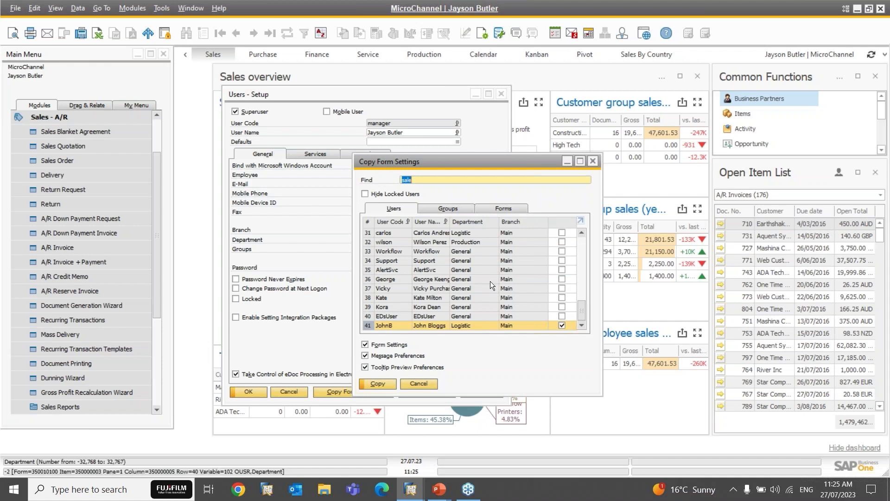
pyautogui.click(427, 385)
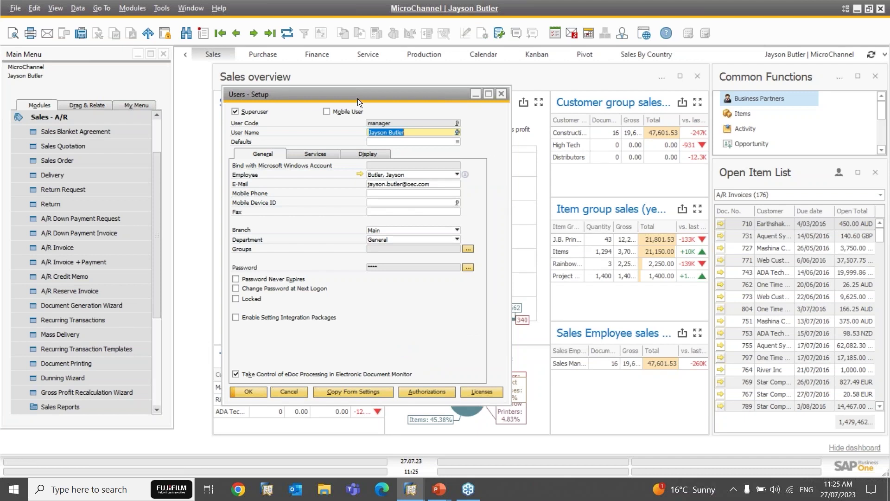
# Step: Glance at the manager's authorizations, then load user john (JohnB) via Find and open his authorizations
pyautogui.moveTo(360, 92)
pyautogui.mouseDown()
pyautogui.moveTo(399, 89)
pyautogui.moveTo(372, 101)
pyautogui.mouseUp()
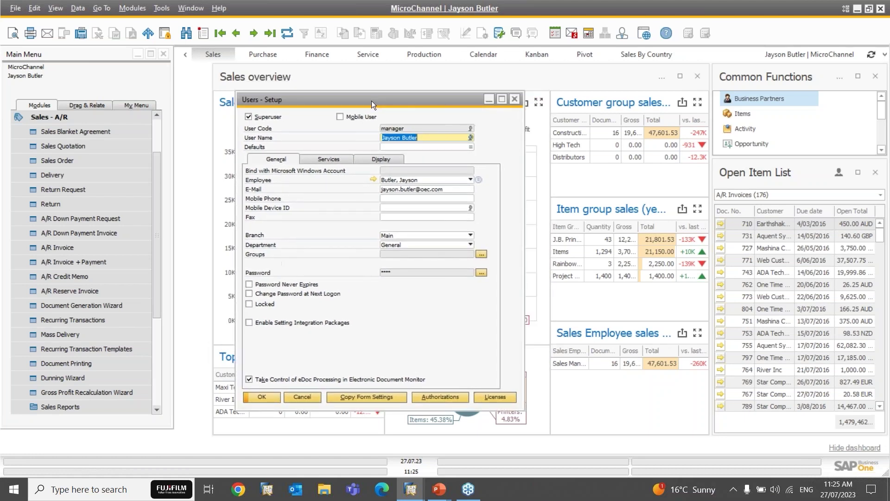
pyautogui.click(440, 397)
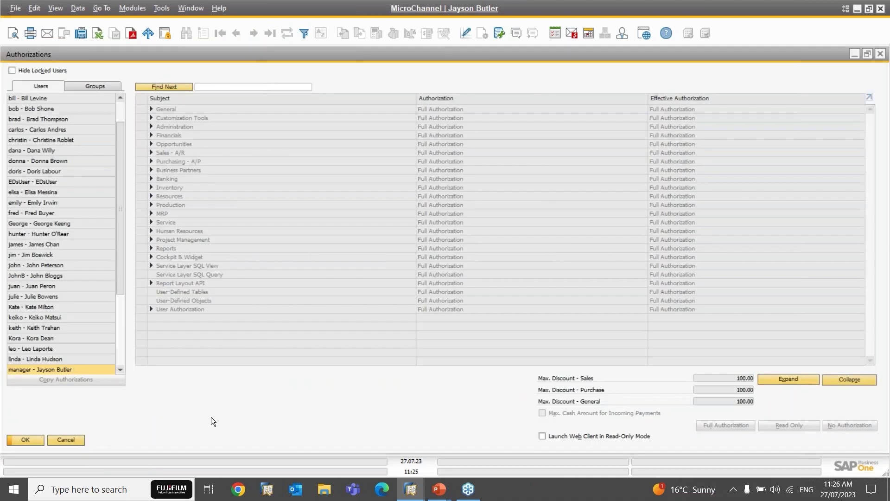
pyautogui.click(66, 440)
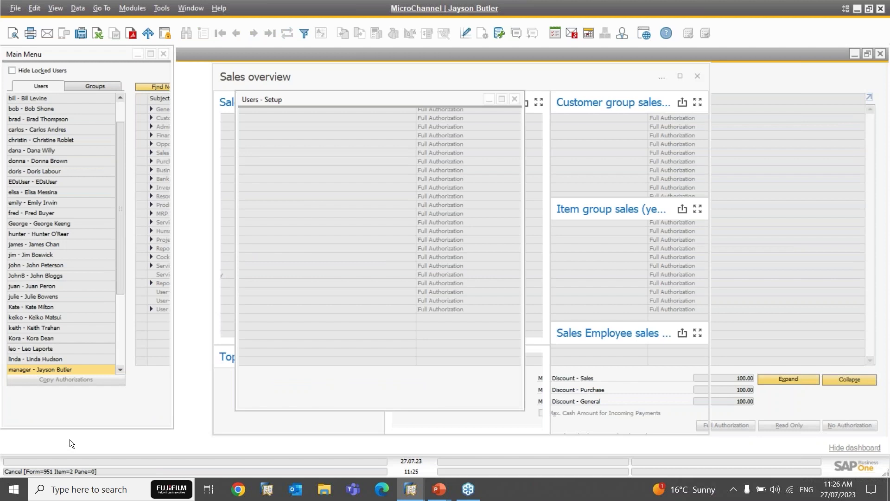
pyautogui.hotkey('ctrl', 'f')
pyautogui.write('john')
pyautogui.press('Return')
pyautogui.click(449, 396)
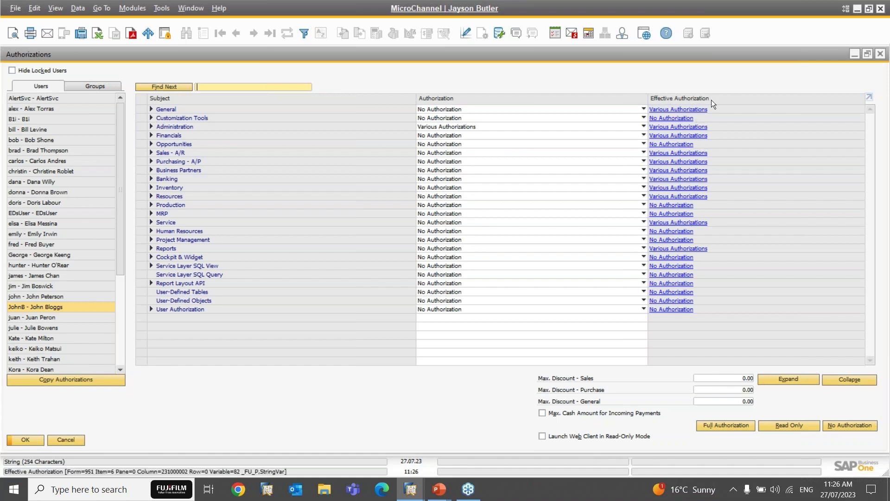
# Step: Maximize the Authorizations window and expand Sales - A/R to show per-document rights like Sales Order
pyautogui.doubleClick(581, 57)
pyautogui.click(457, 95)
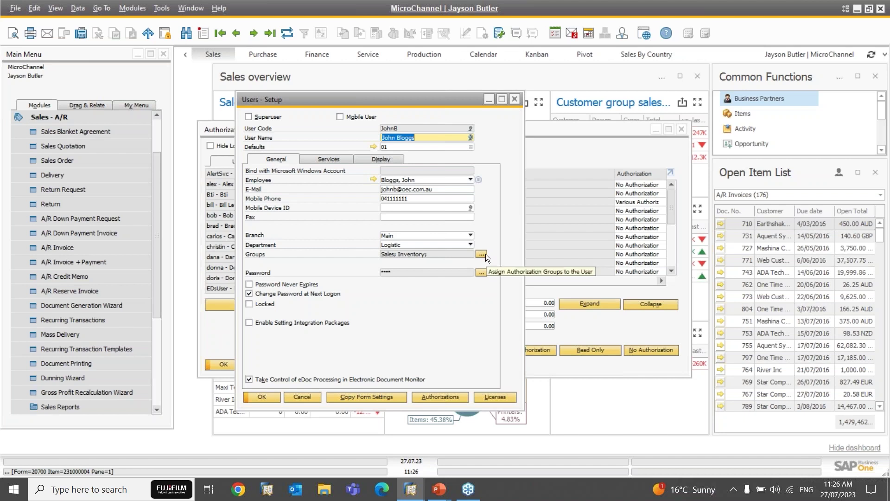
pyautogui.click(584, 127)
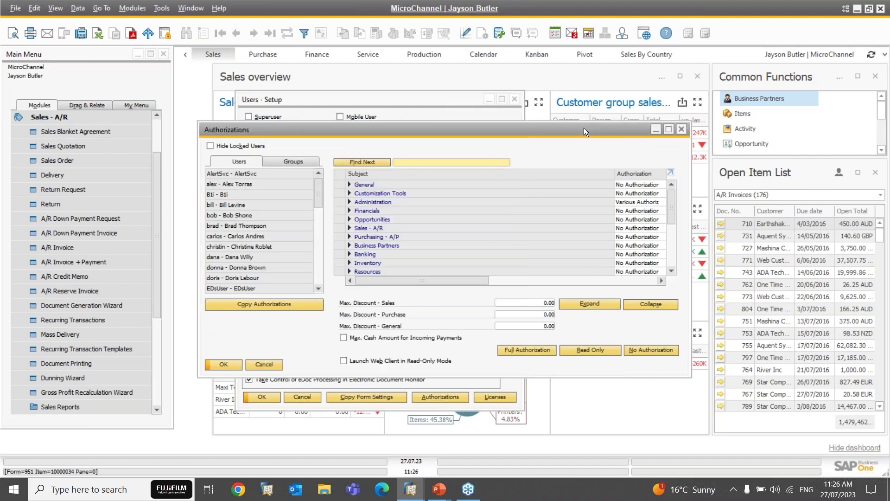
pyautogui.doubleClick(583, 127)
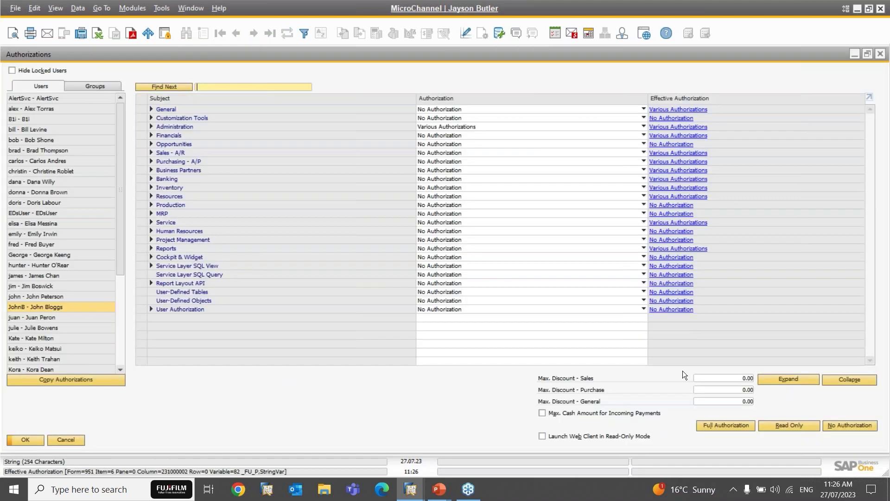
pyautogui.click(151, 152)
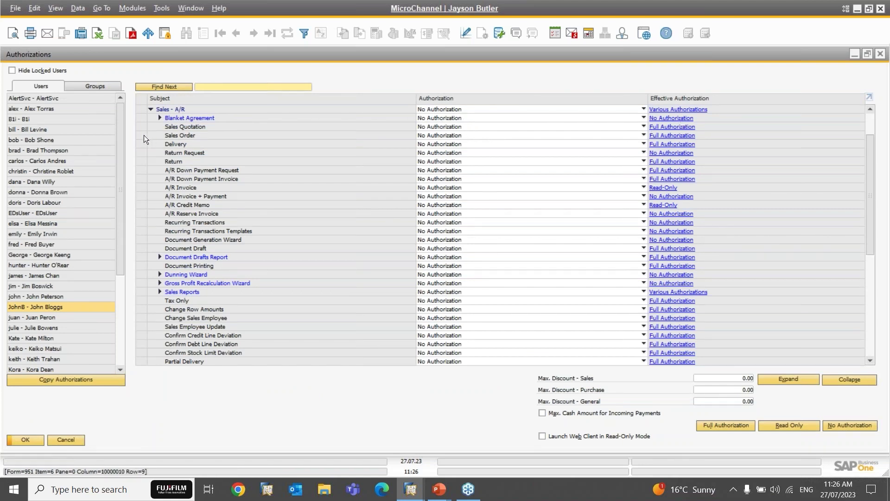
# Step: Keep Sales Order at No Authorization after checking where its inherited Full Authorization comes from
pyautogui.click(435, 136)
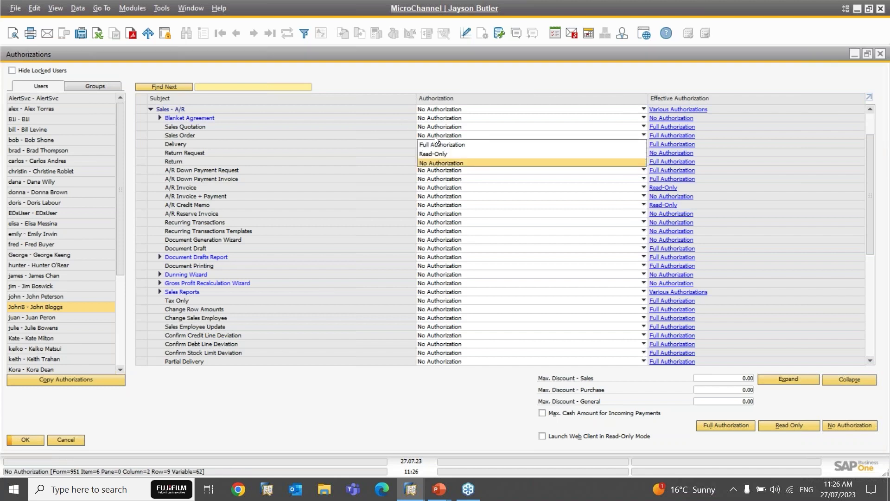
pyautogui.click(434, 137)
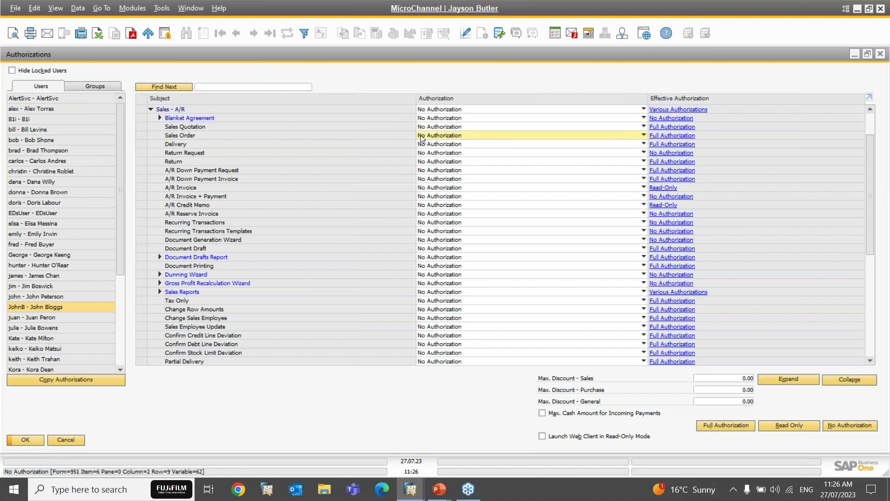
pyautogui.click(670, 134)
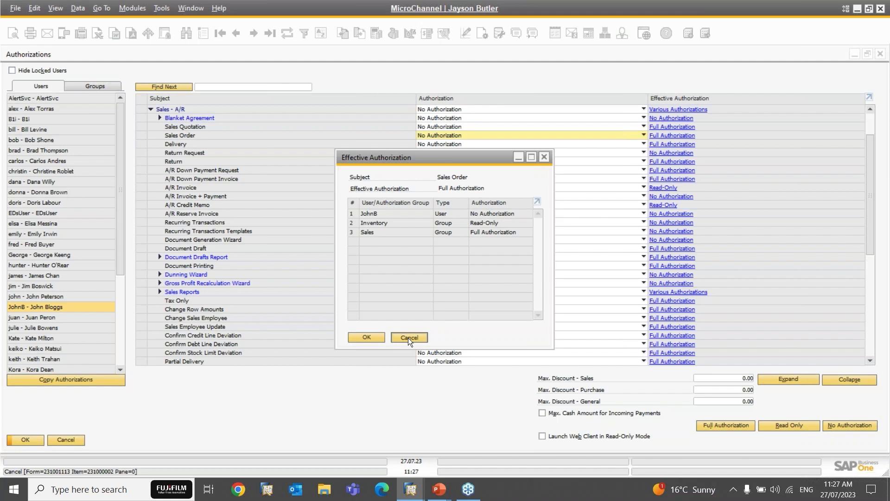
pyautogui.click(408, 337)
pyautogui.click(451, 135)
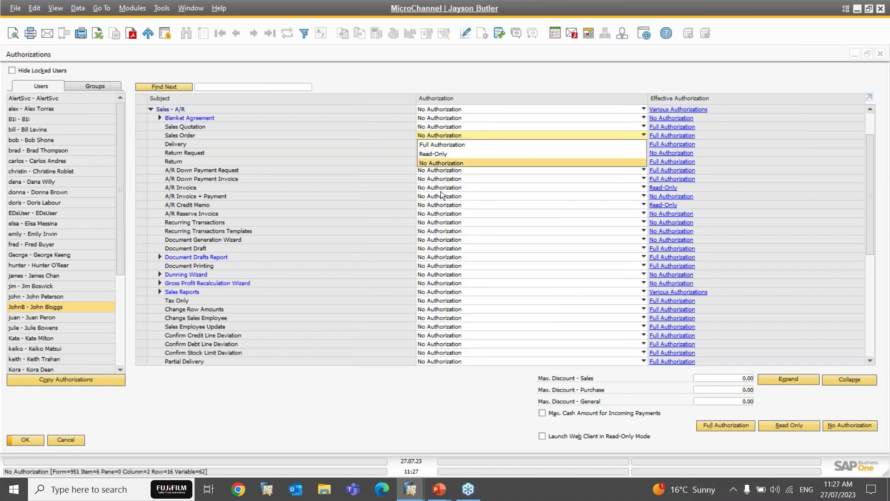
pyautogui.click(477, 84)
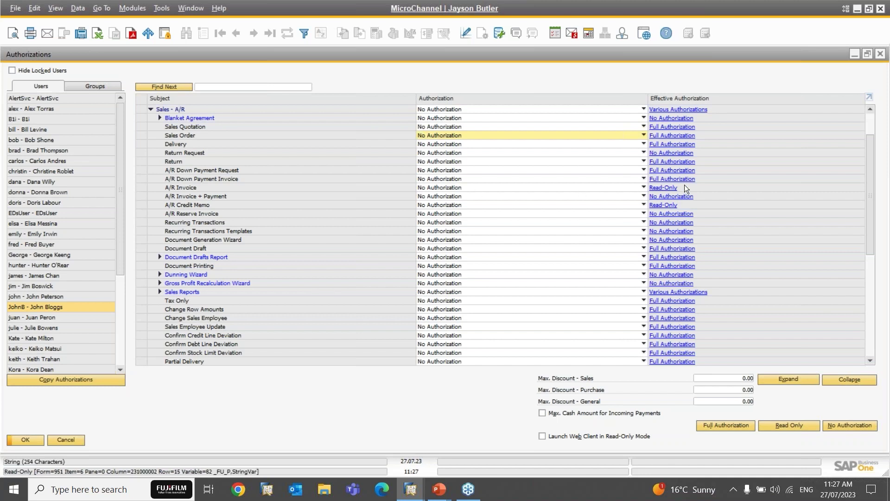
pyautogui.click(432, 135)
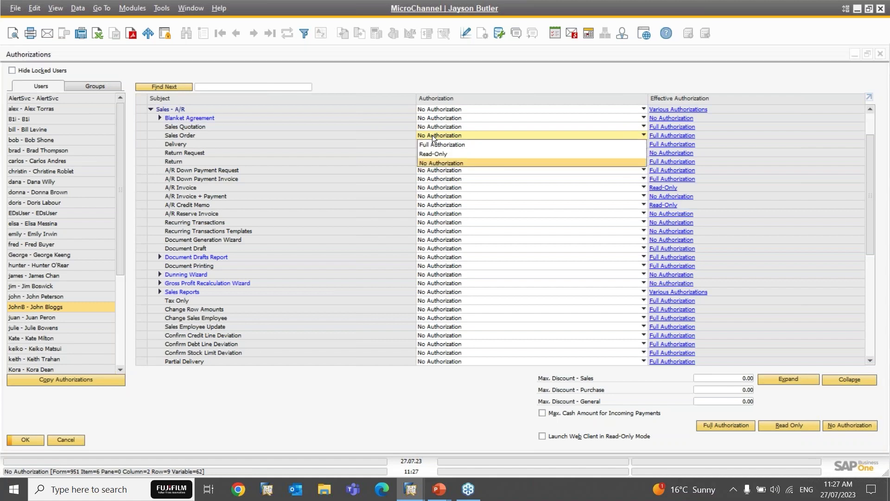
pyautogui.click(432, 135)
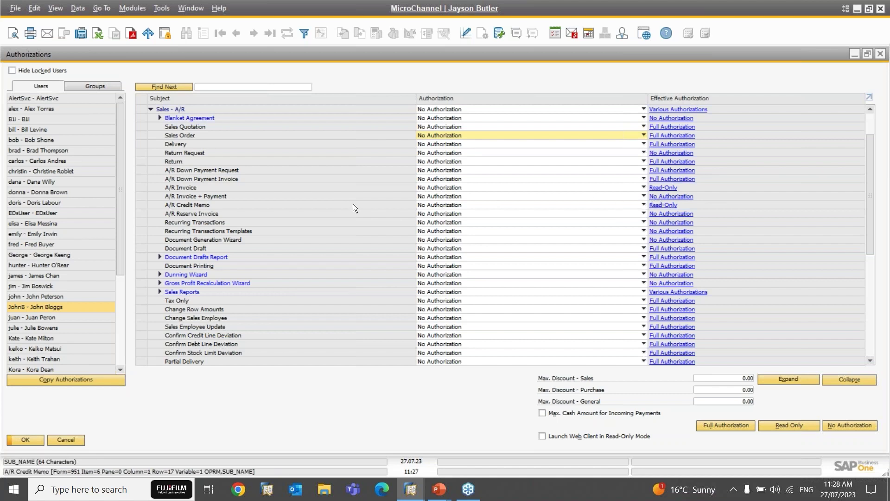
# Step: Grant Full Authorization for A/R Credit Memo
pyautogui.click(176, 206)
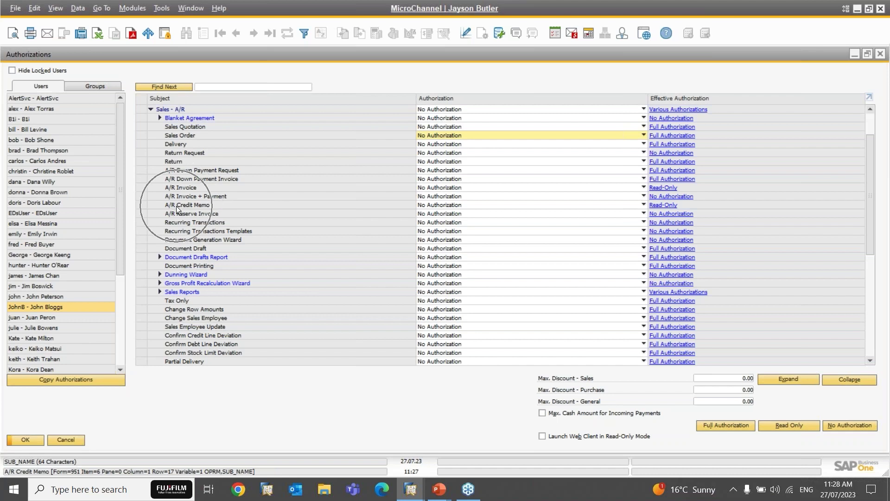
pyautogui.click(433, 204)
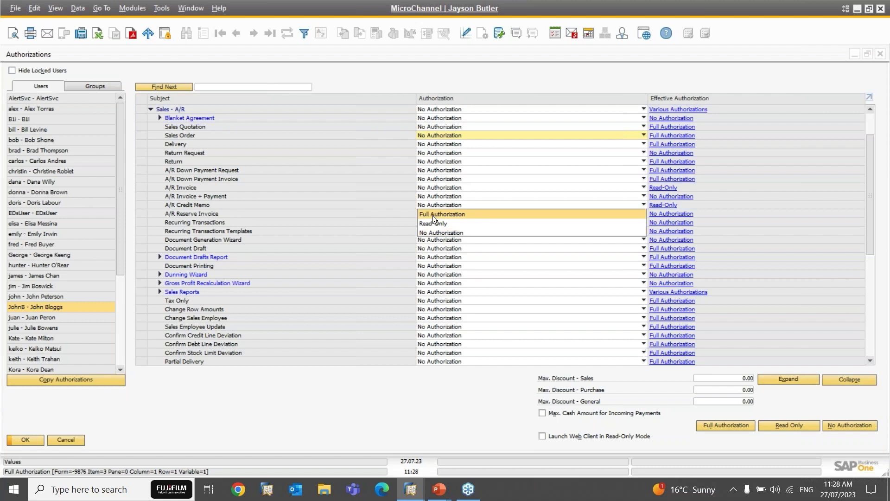
pyautogui.click(433, 215)
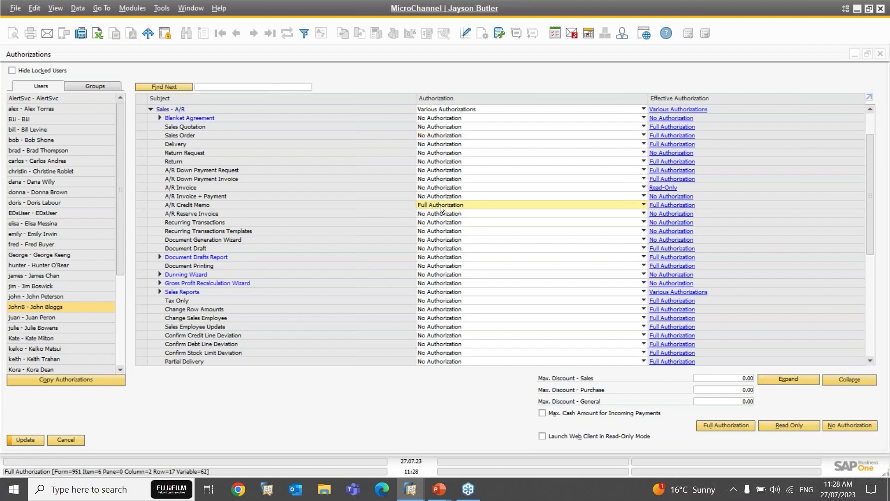
# Step: Check that the Sales, Purchase and General maximum discounts all remain 0.00
pyautogui.click(714, 377)
pyautogui.press('Tab')
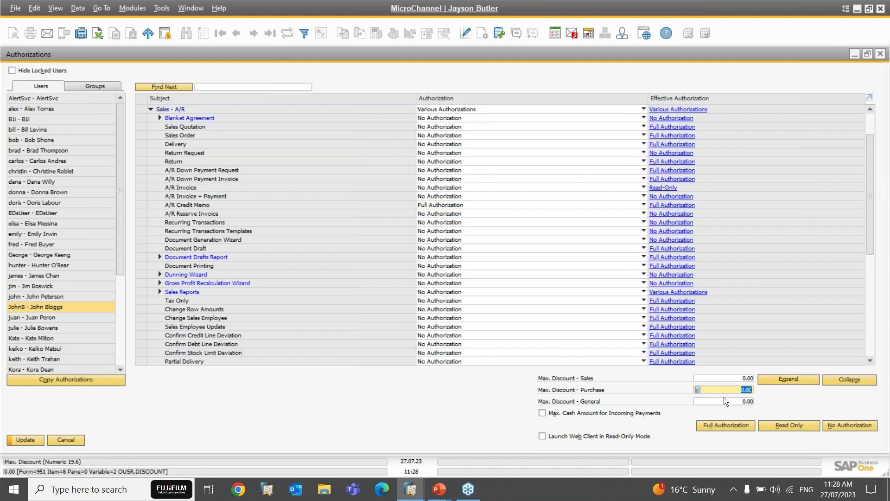
pyautogui.click(721, 379)
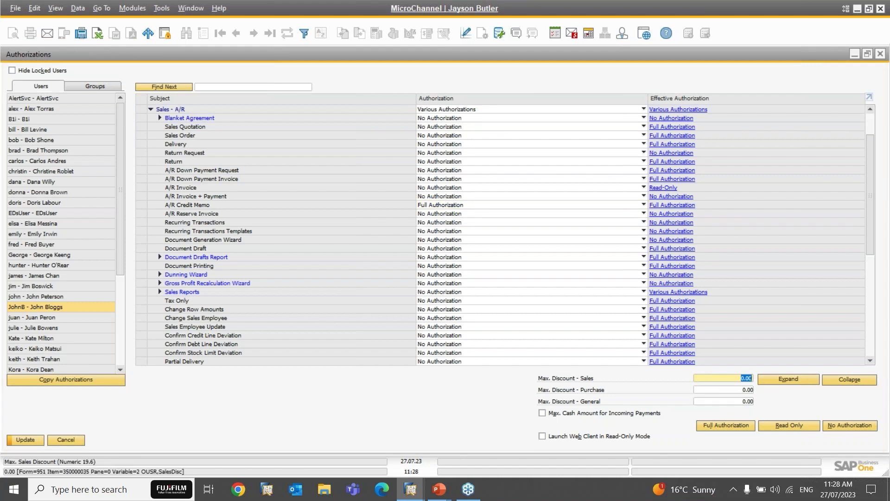
pyautogui.click(721, 390)
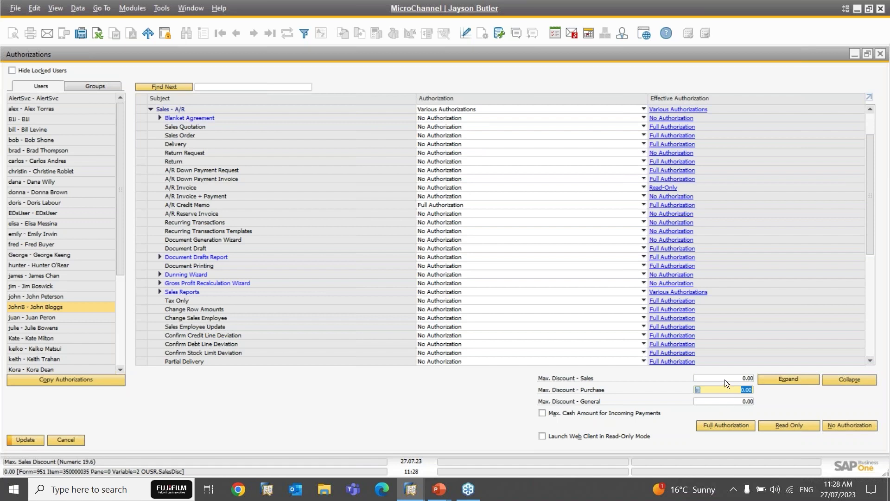
pyautogui.click(725, 379)
pyautogui.click(726, 400)
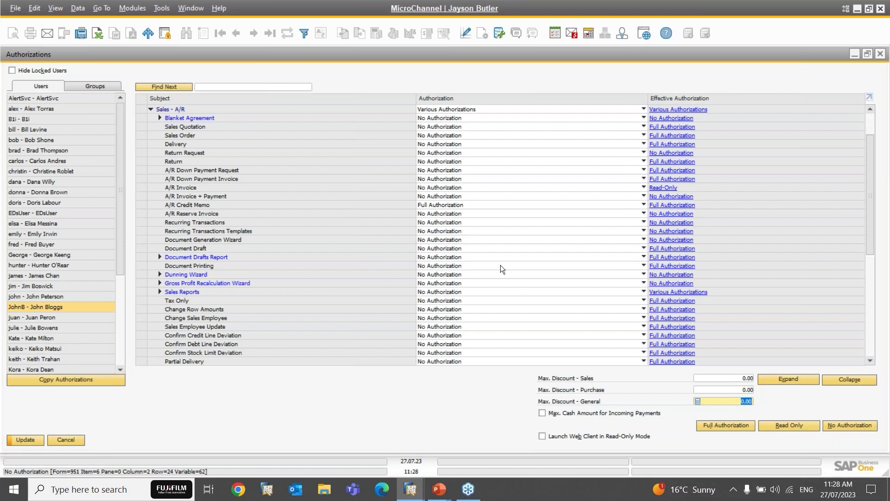
# Step: View the Finance group's rights on the Groups tab, then resize Authorizations and restore the Main Menu
pyautogui.click(86, 88)
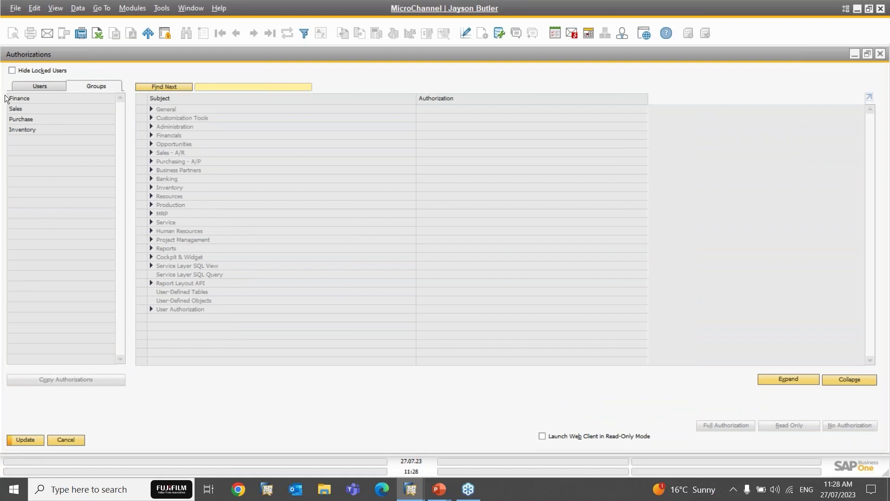
pyautogui.click(17, 99)
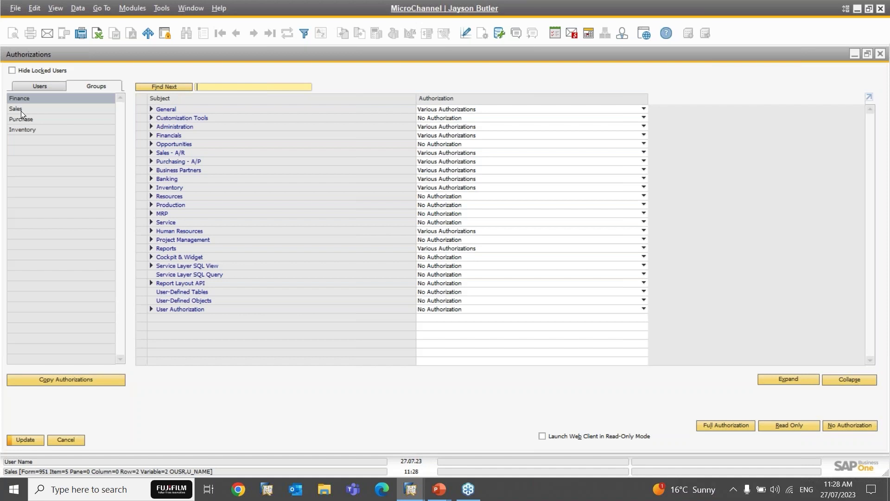
pyautogui.doubleClick(137, 56)
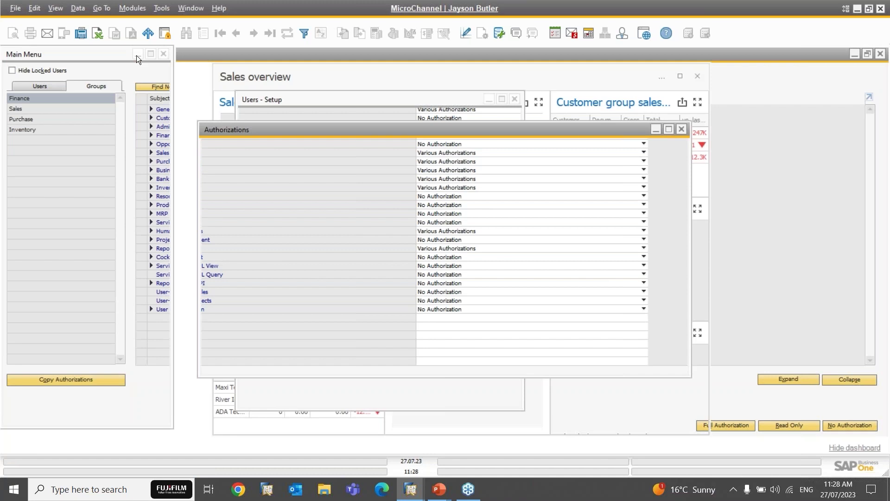
pyautogui.click(143, 54)
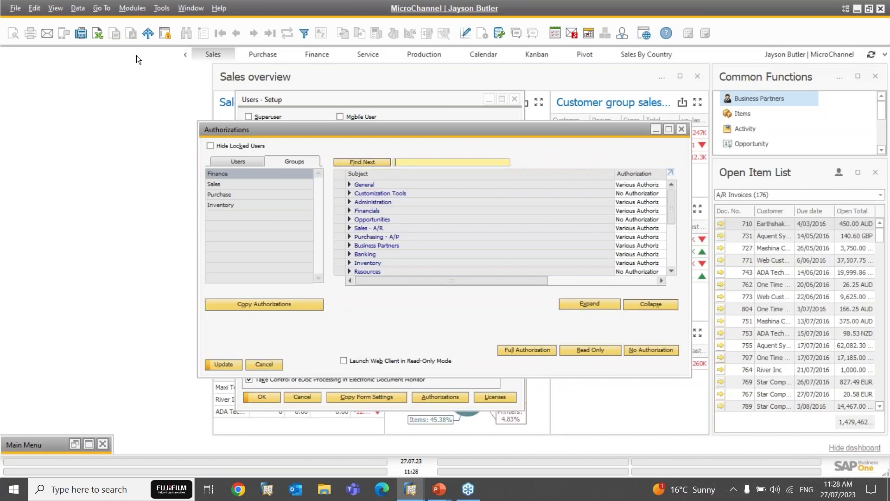
pyautogui.click(74, 445)
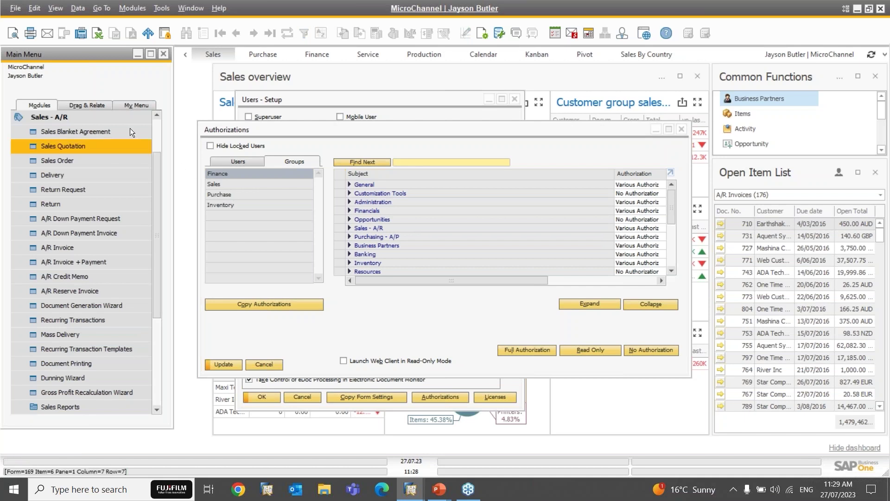
pyautogui.click(157, 130)
# Step: Open User Groups from Administration > Setup > General
pyautogui.click(82, 120)
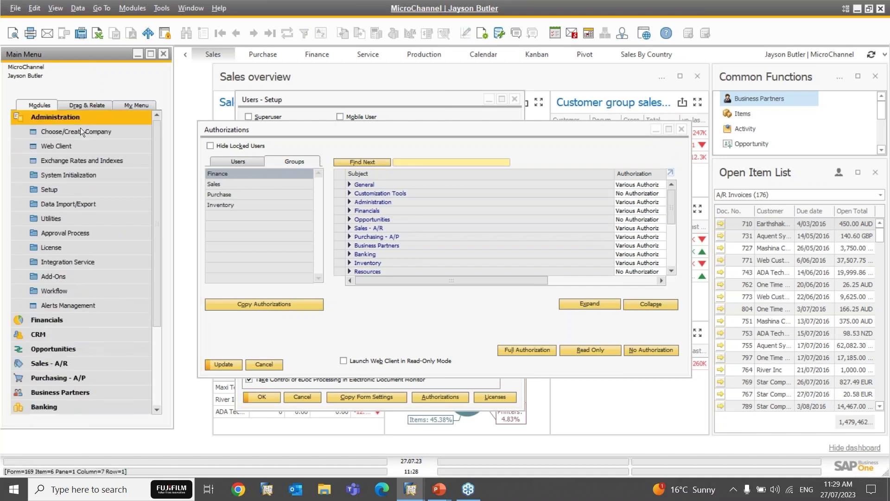
pyautogui.click(52, 189)
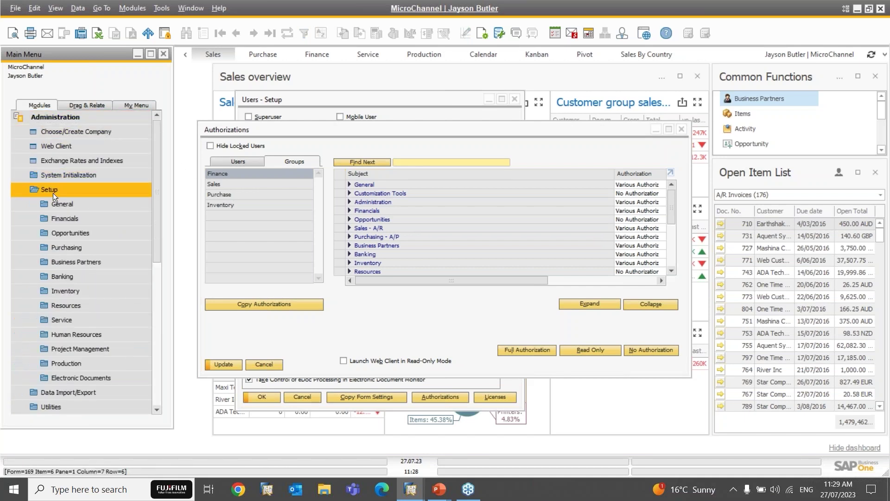
pyautogui.click(57, 203)
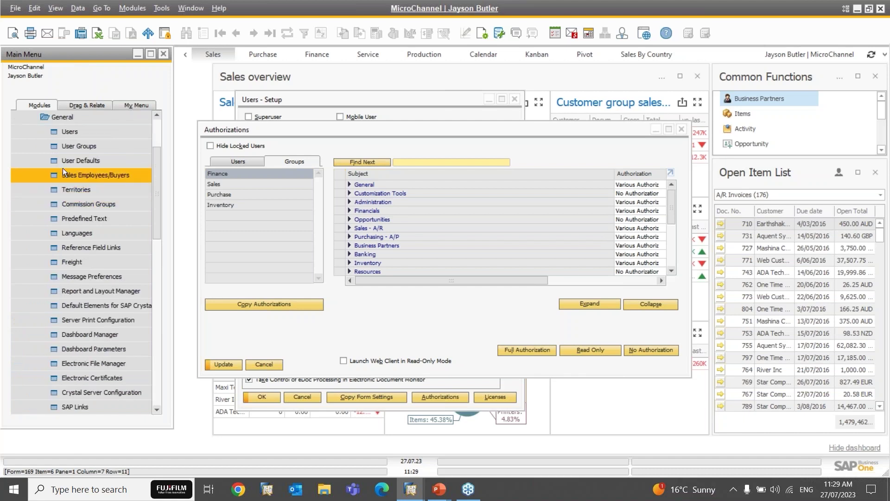
pyautogui.click(78, 146)
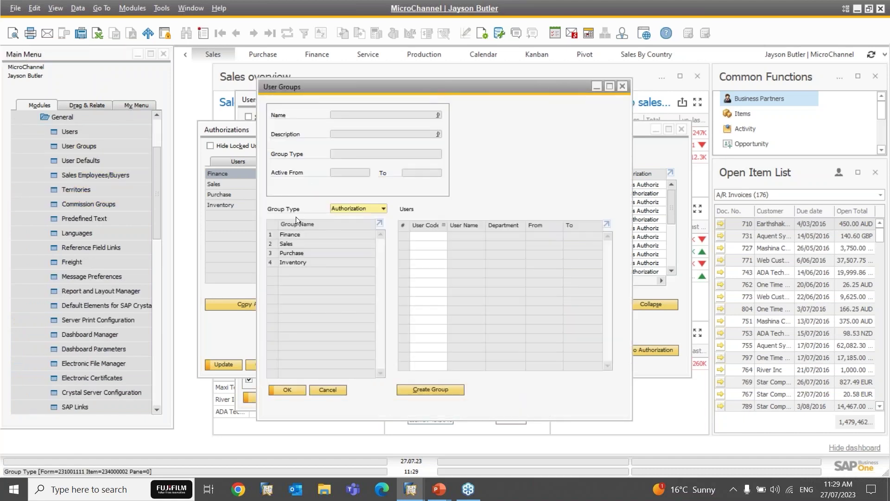
# Step: Browse the Finance, Sales, Purchase and Inventory groups, then start a new blank group
pyautogui.click(295, 233)
pyautogui.click(294, 246)
pyautogui.click(293, 236)
pyautogui.click(293, 244)
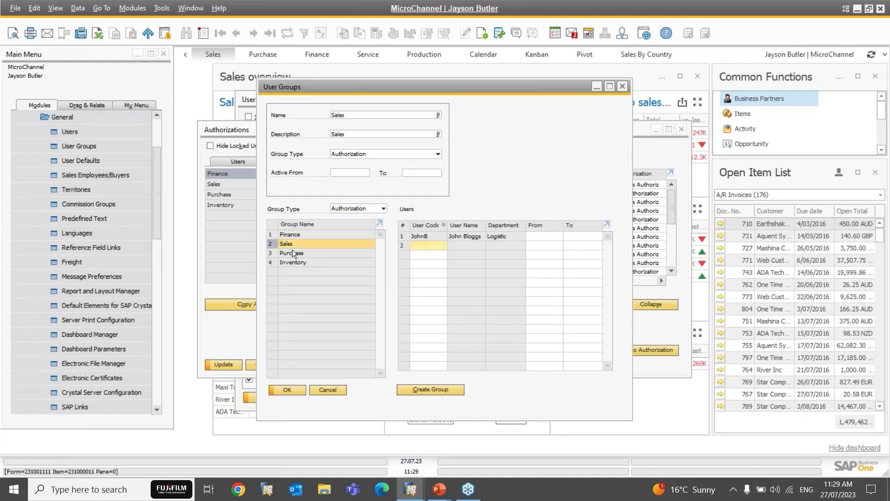
pyautogui.click(293, 254)
pyautogui.click(293, 261)
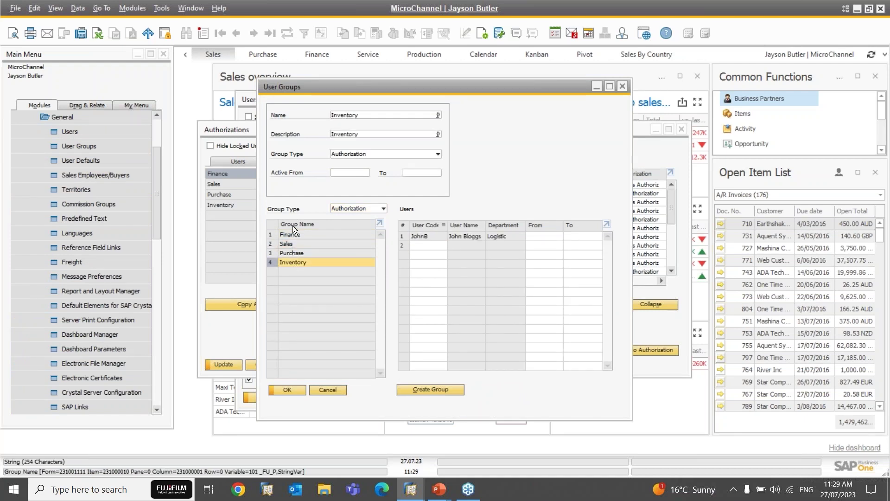
pyautogui.rightClick(294, 232)
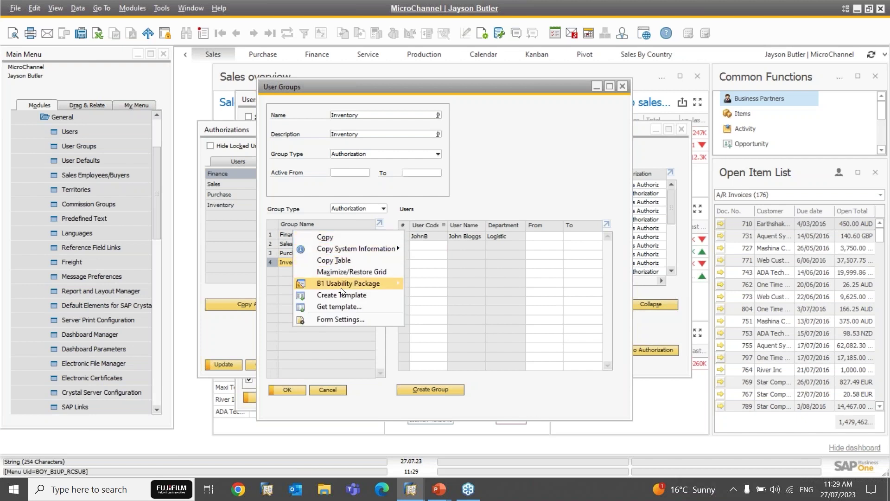
pyautogui.click(360, 375)
pyautogui.click(435, 392)
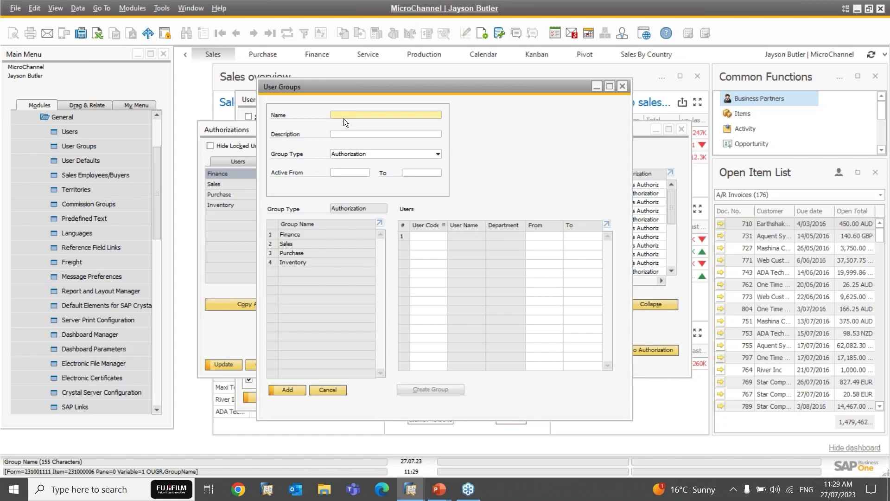
# Step: Enter Production as the group name and description, and add the group
pyautogui.write('Production')
pyautogui.press('Tab')
pyautogui.write('Productio')
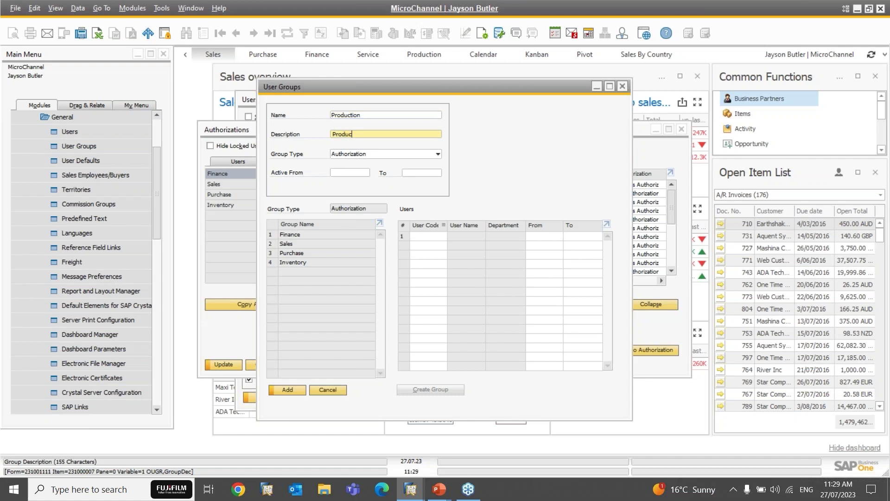
pyautogui.write('n')
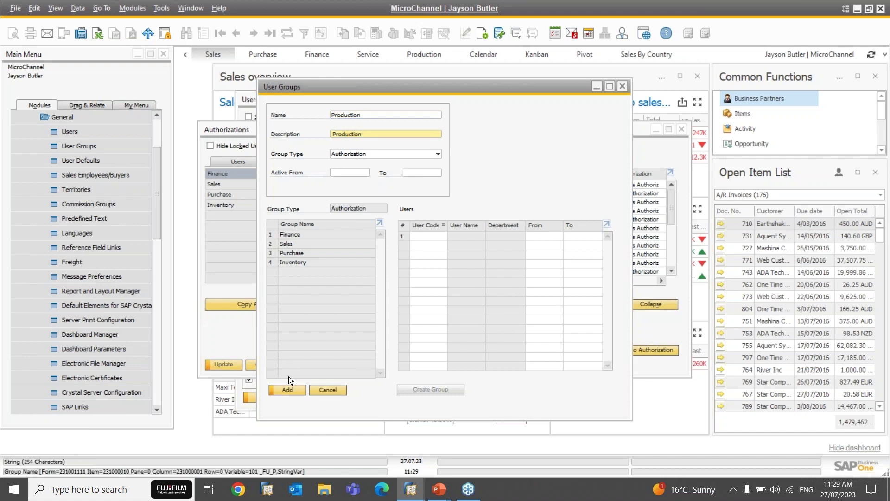
pyautogui.click(287, 389)
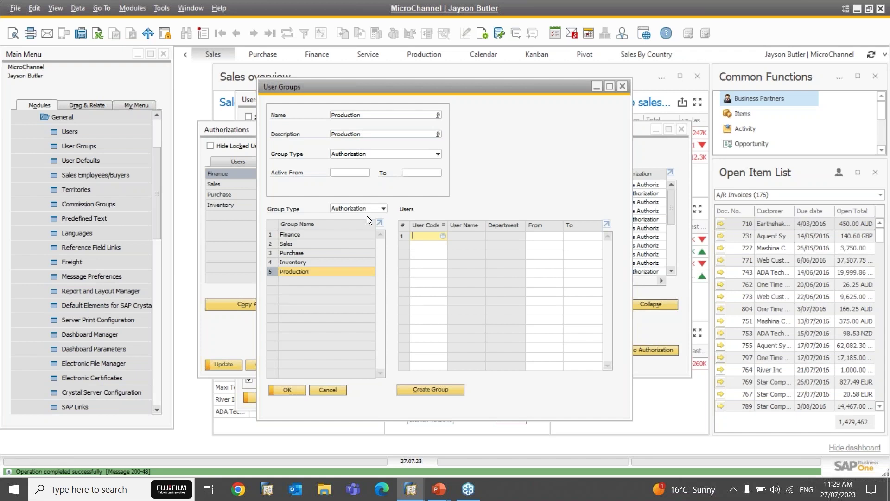
# Step: Click through the Purchase, Sales, Production and Finance groups to check their members
pyautogui.click(299, 266)
pyautogui.click(302, 253)
pyautogui.click(298, 242)
pyautogui.click(300, 271)
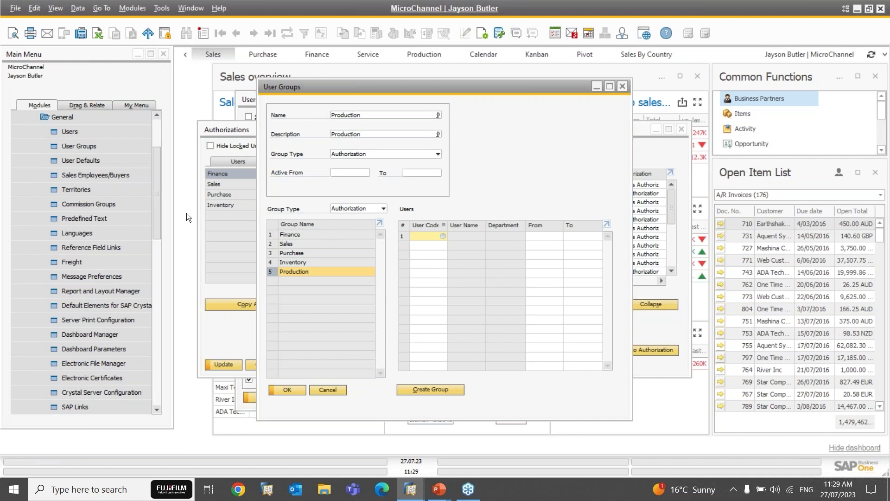
pyautogui.click(293, 234)
pyautogui.click(293, 241)
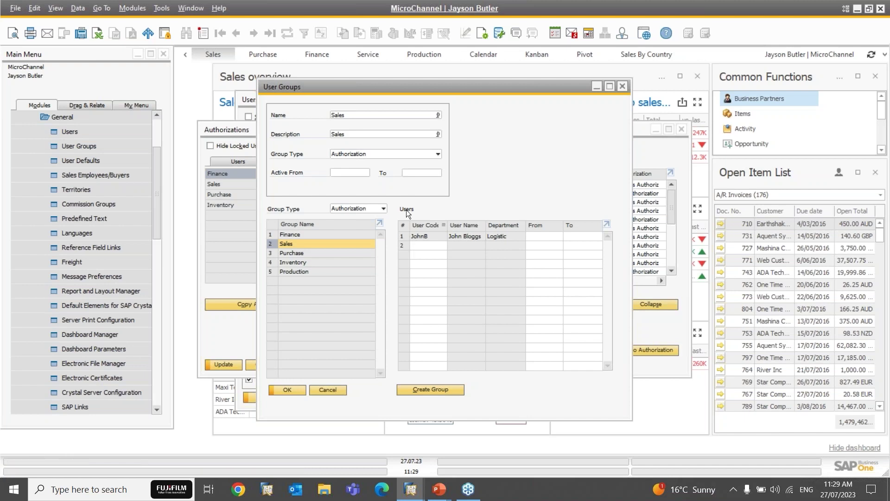
# Step: Switch the group type to UI Configuration Templates, then close User Groups and Authorizations unsaved
pyautogui.click(346, 207)
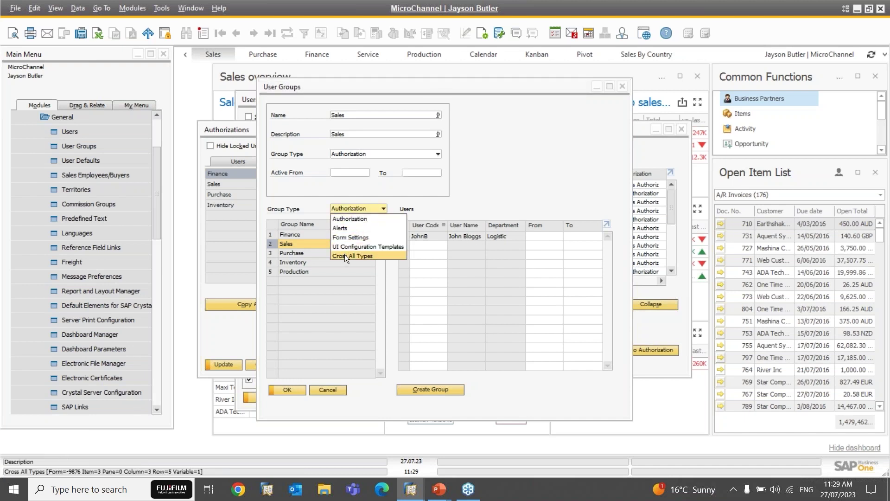
pyautogui.click(549, 136)
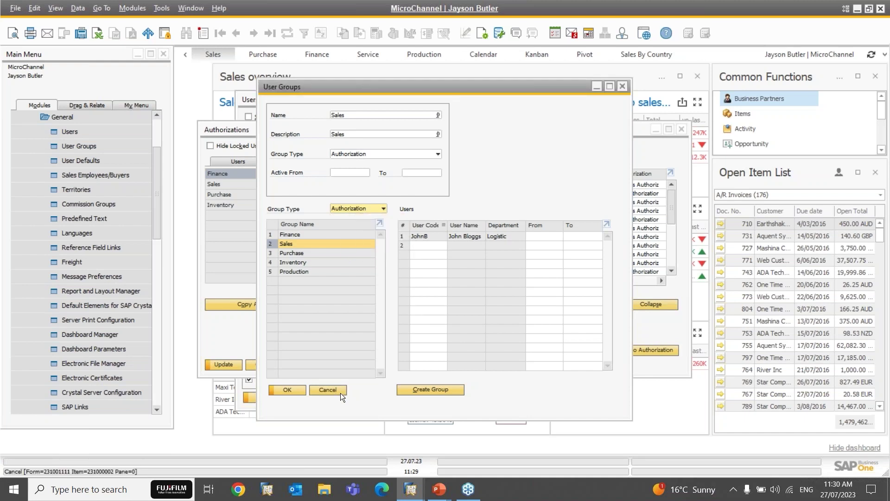
pyautogui.click(362, 211)
pyautogui.click(360, 247)
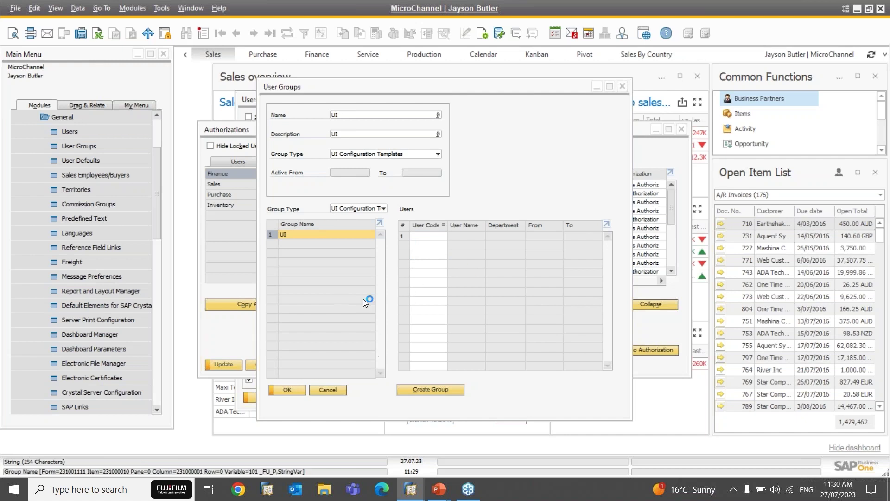
pyautogui.click(334, 390)
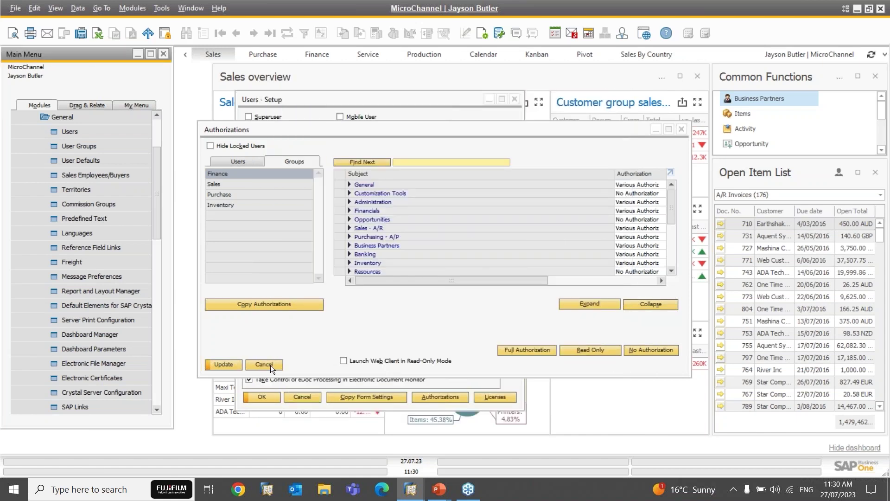
pyautogui.click(271, 365)
# Step: Open UI Configuration Template from Administration > Utilities in the Main Menu
pyautogui.click(89, 125)
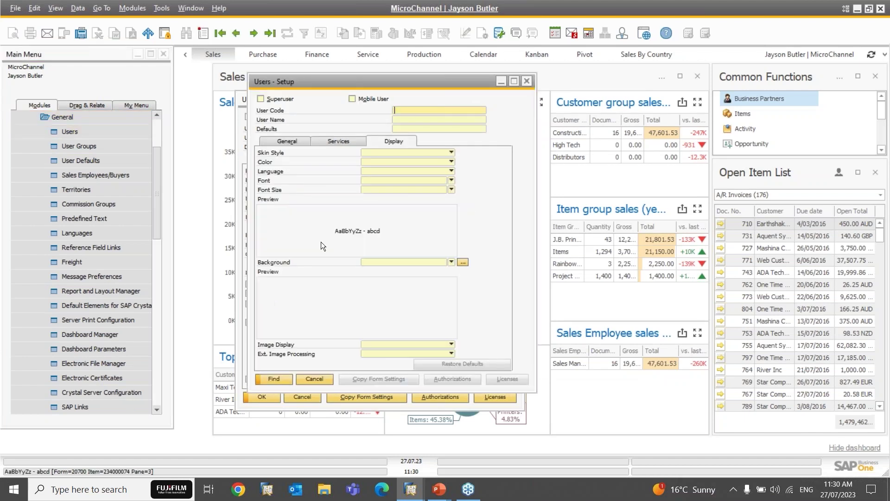
pyautogui.scroll(2, 158, 140)
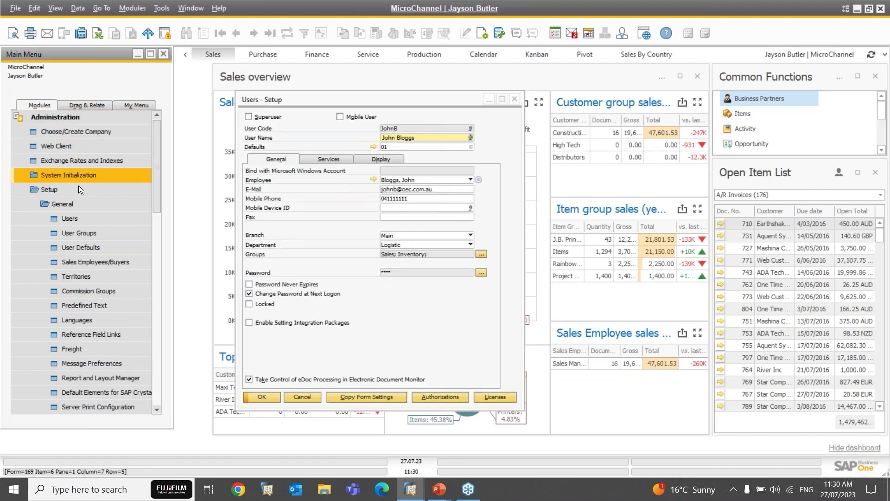
pyautogui.click(67, 191)
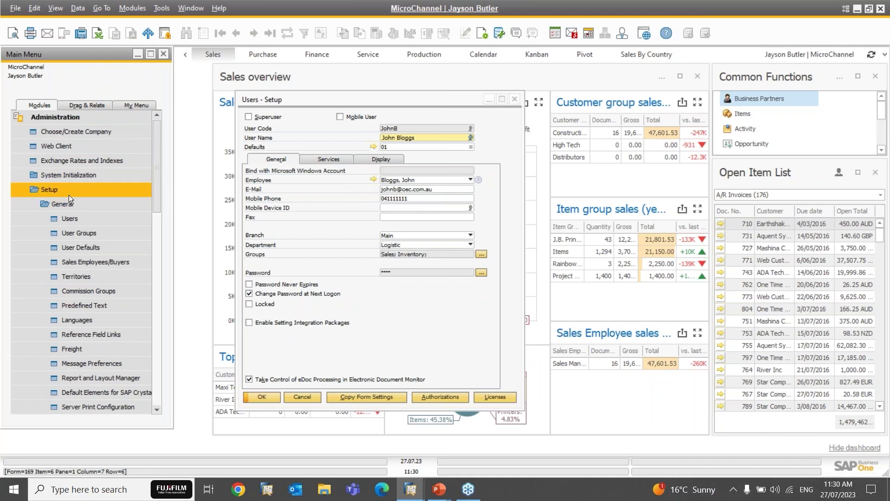
pyautogui.scroll(-3, 68, 250)
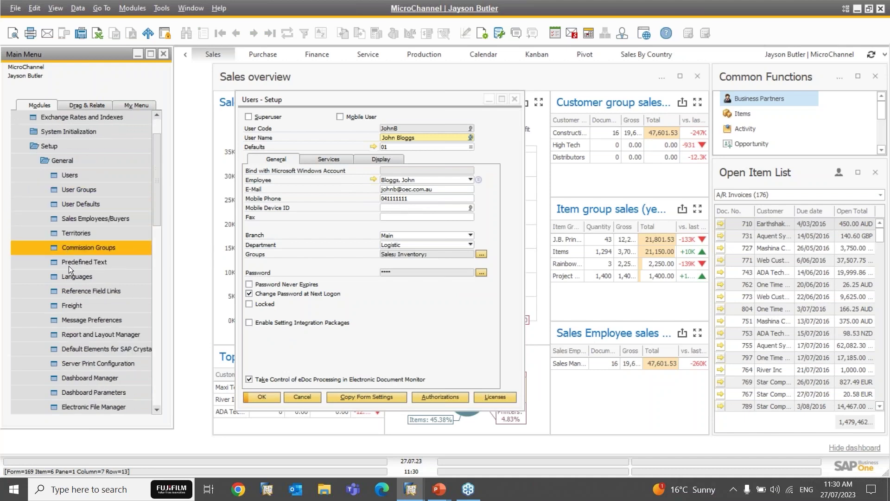
pyautogui.scroll(-6, 68, 308)
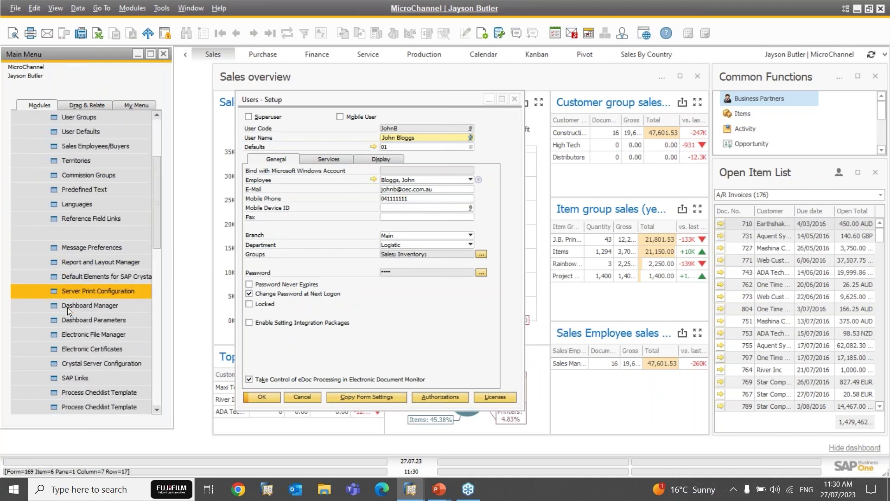
pyautogui.scroll(-5, 68, 307)
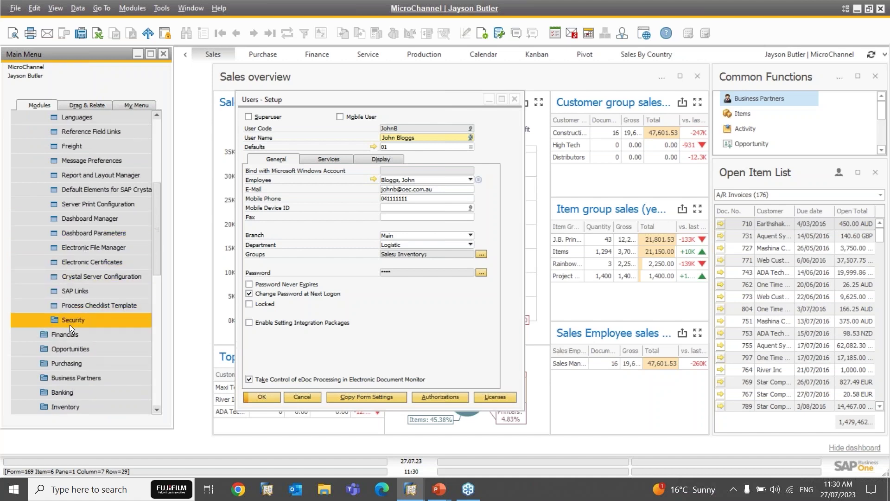
pyautogui.scroll(-19, 69, 325)
pyautogui.scroll(-3, 69, 325)
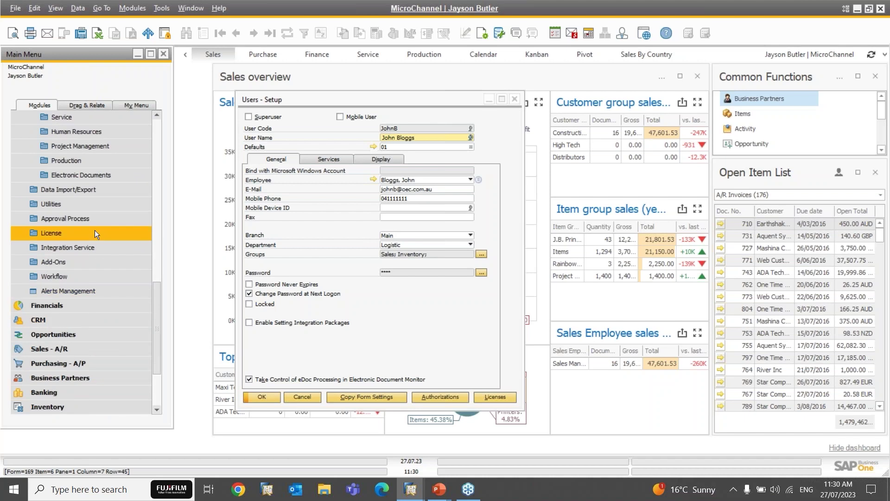
pyautogui.click(66, 202)
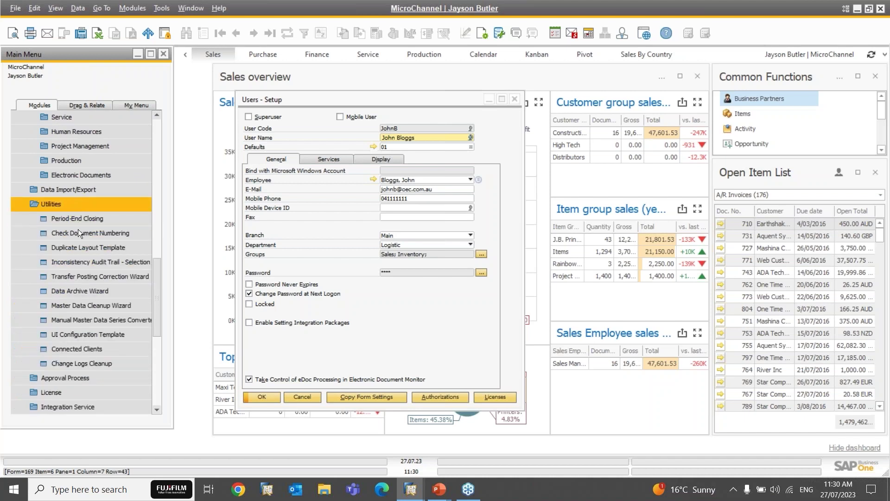
pyautogui.click(88, 335)
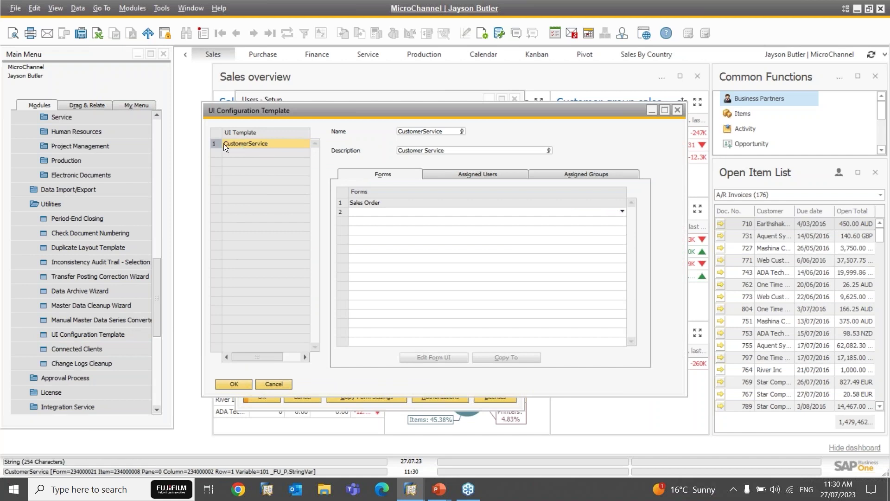
# Step: Select the CustomerService template's Sales Order form and open it in UI Edit Mode
pyautogui.click(339, 203)
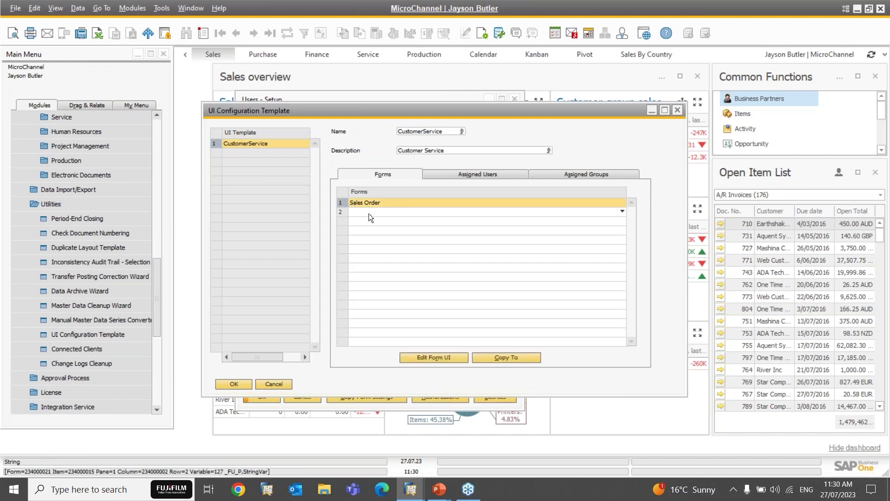
pyautogui.click(369, 214)
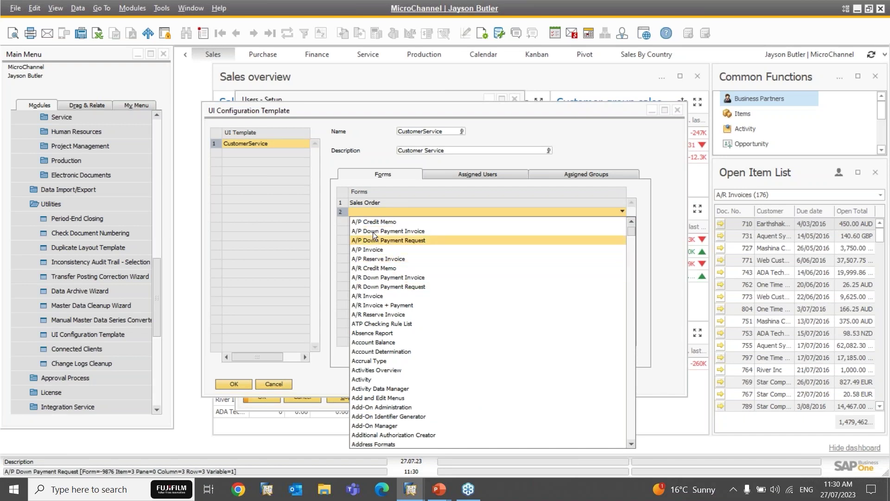
pyautogui.click(363, 179)
pyautogui.click(341, 202)
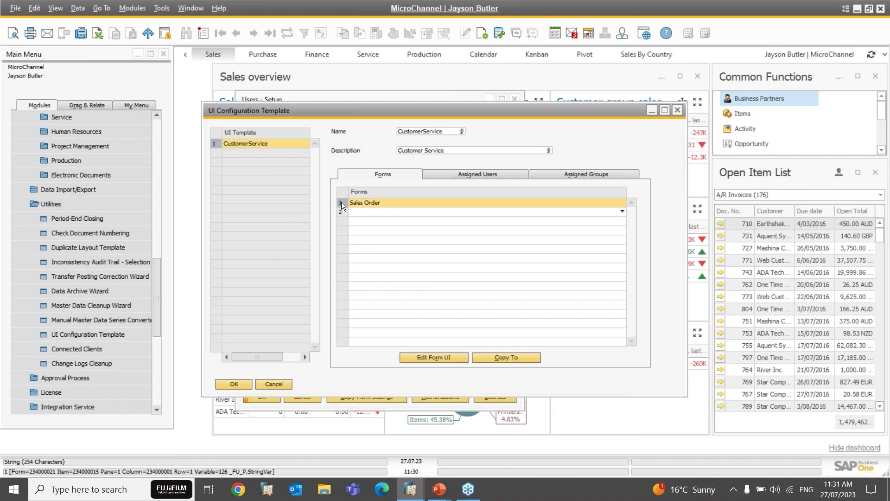
pyautogui.click(432, 355)
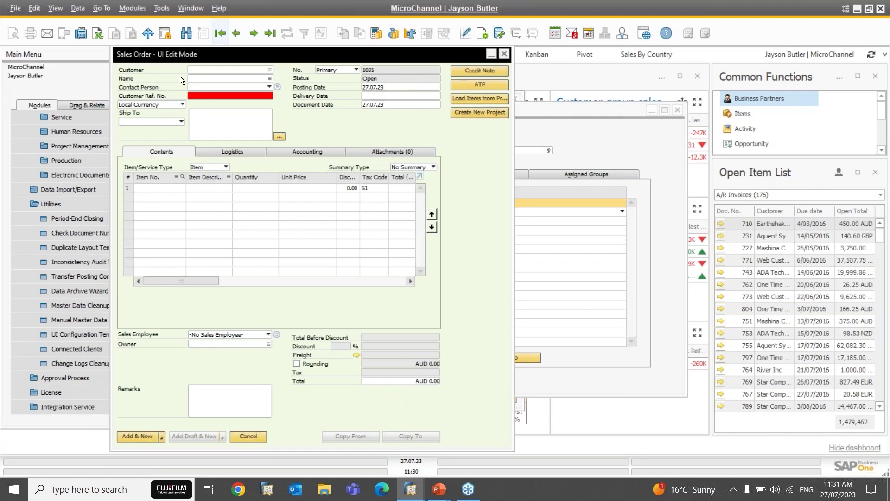
# Step: Review the Sales Order's Ship To and Logistics areas, then exit UI Edit Mode without saving
pyautogui.click(225, 124)
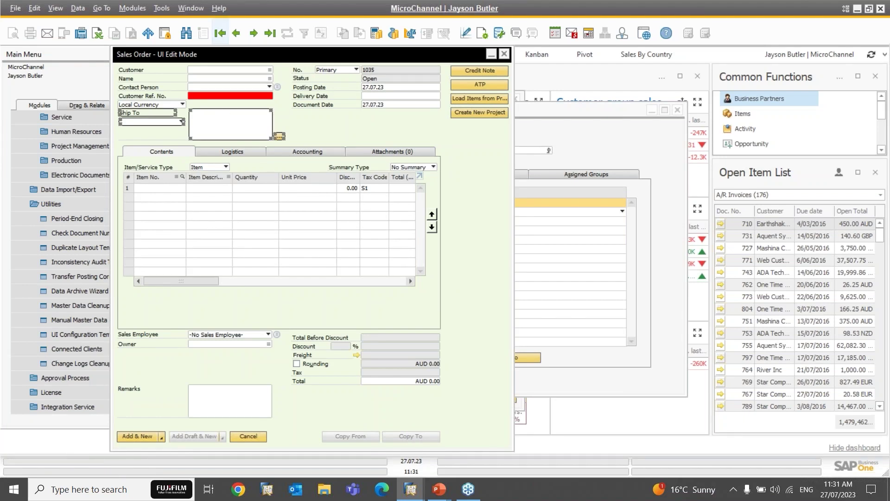
pyautogui.click(221, 152)
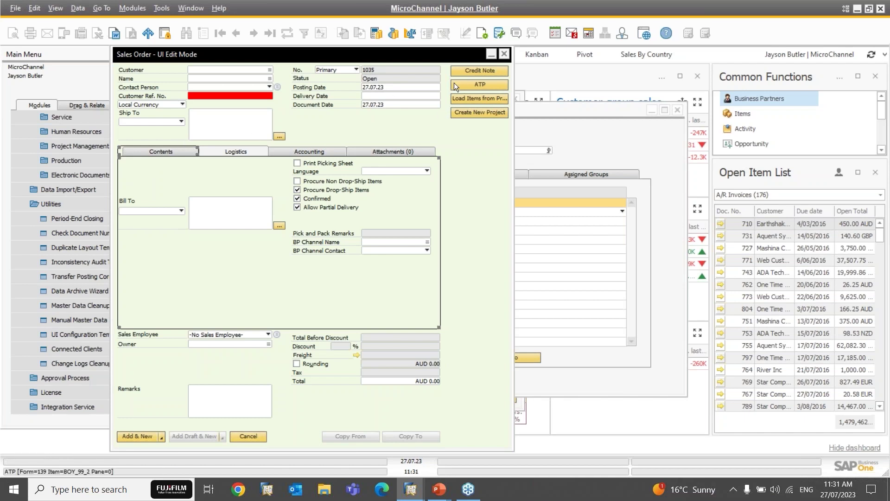
pyautogui.click(501, 57)
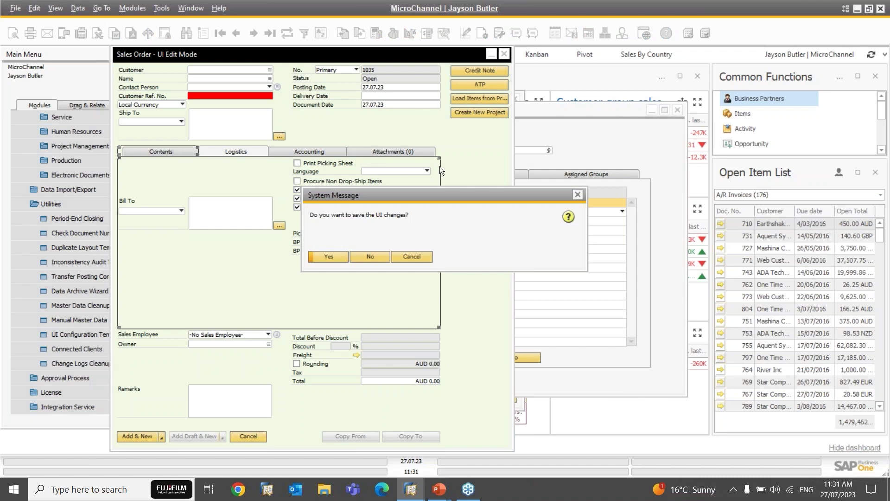
pyautogui.click(377, 256)
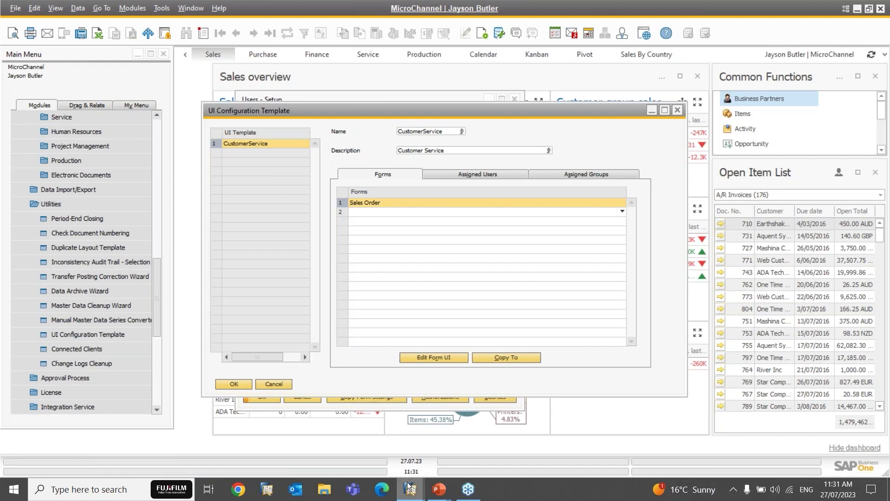
# Step: Switch to the session logged in as the other user and view the template's assigned users
pyautogui.moveTo(410, 489)
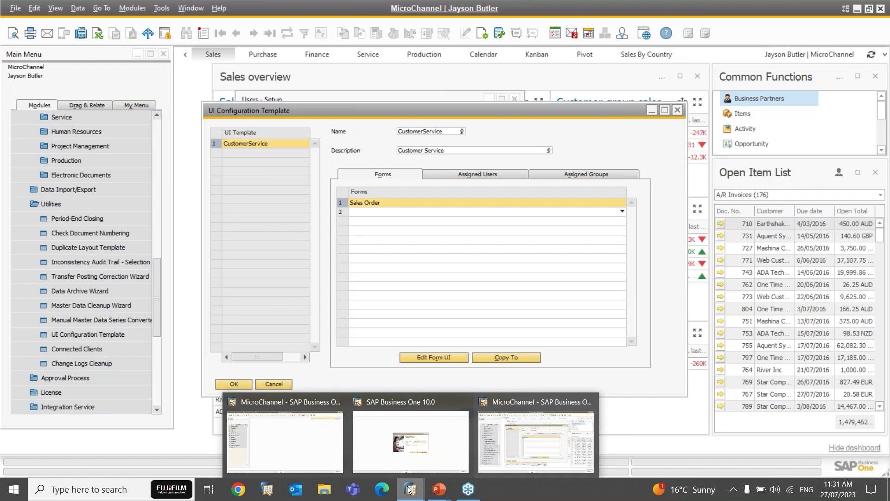
pyautogui.click(283, 439)
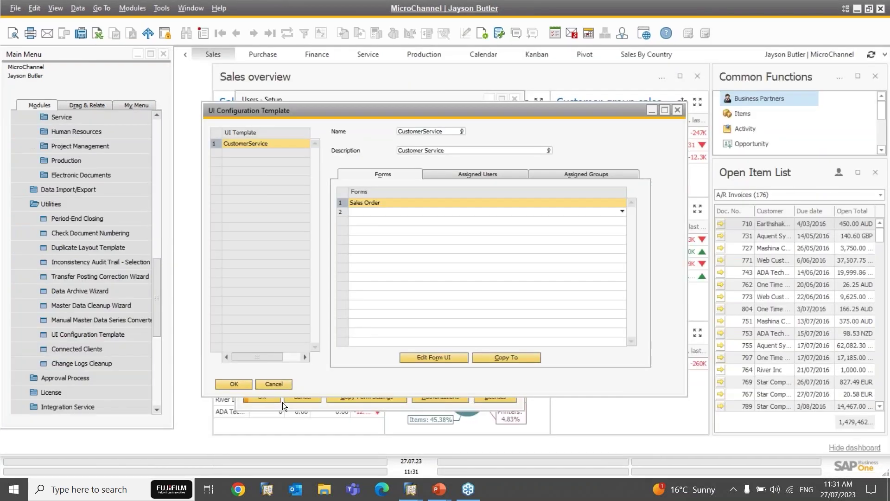
pyautogui.click(478, 175)
pyautogui.moveTo(630, 305); pyautogui.dragTo(626, 269)
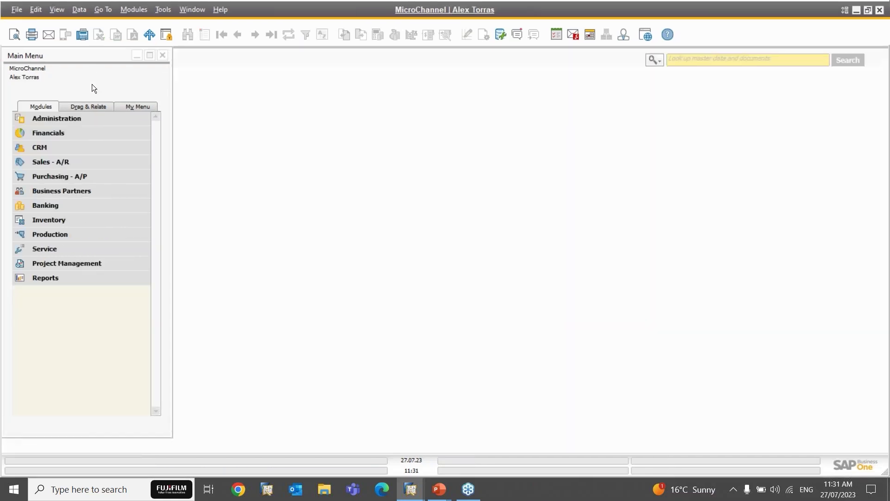
# Step: Open a new Sales Order 1035 from Sales - A/R, restored and placed beside the main menu
pyautogui.click(50, 162)
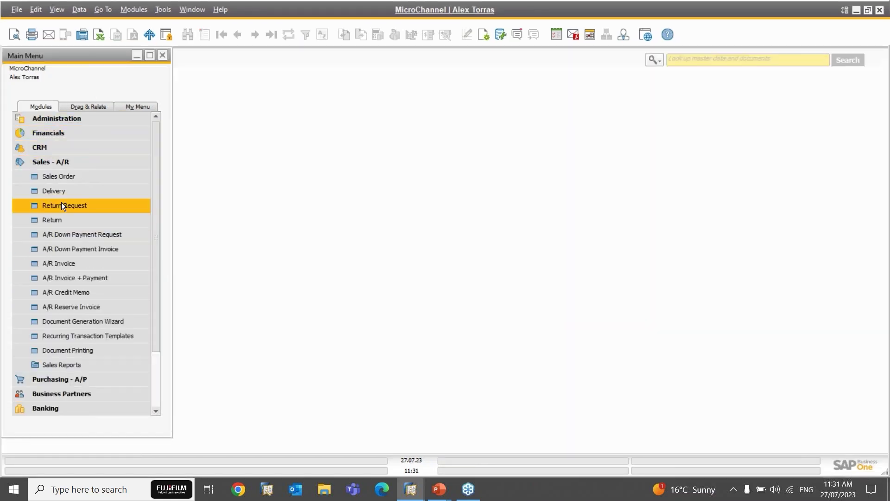
pyautogui.click(59, 176)
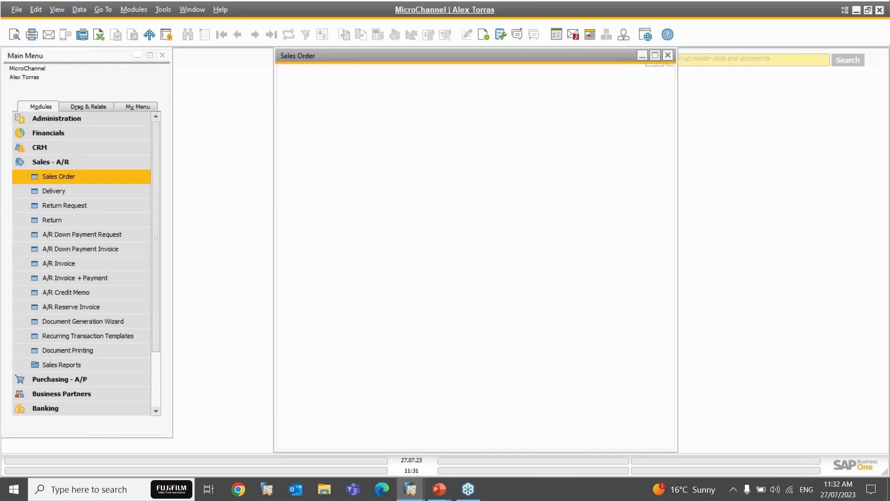
pyautogui.click(102, 122)
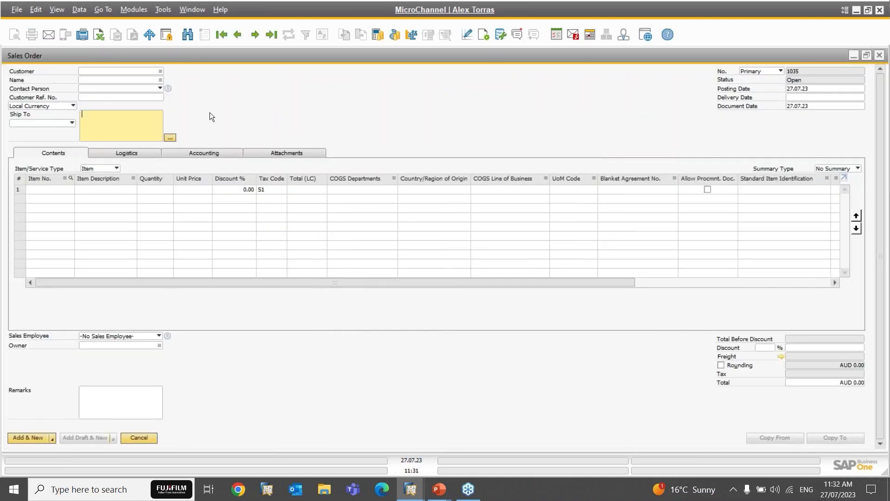
pyautogui.doubleClick(273, 55)
pyautogui.moveTo(325, 58); pyautogui.dragTo(247, 62)
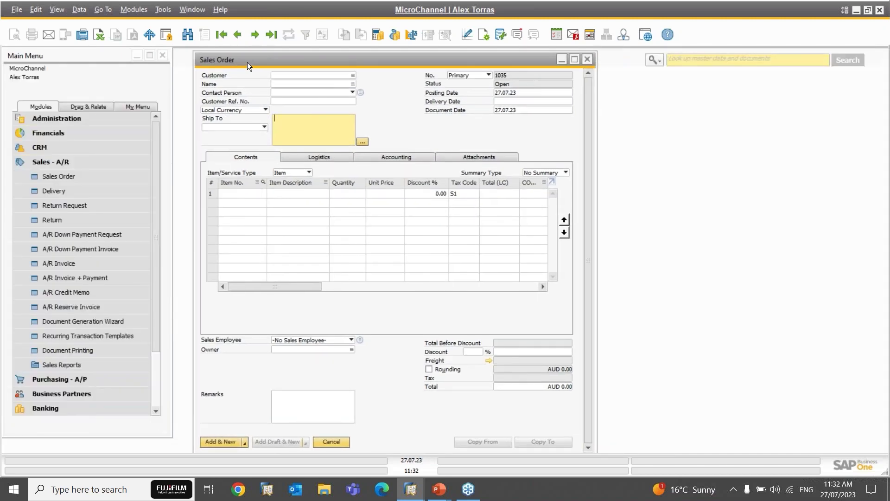
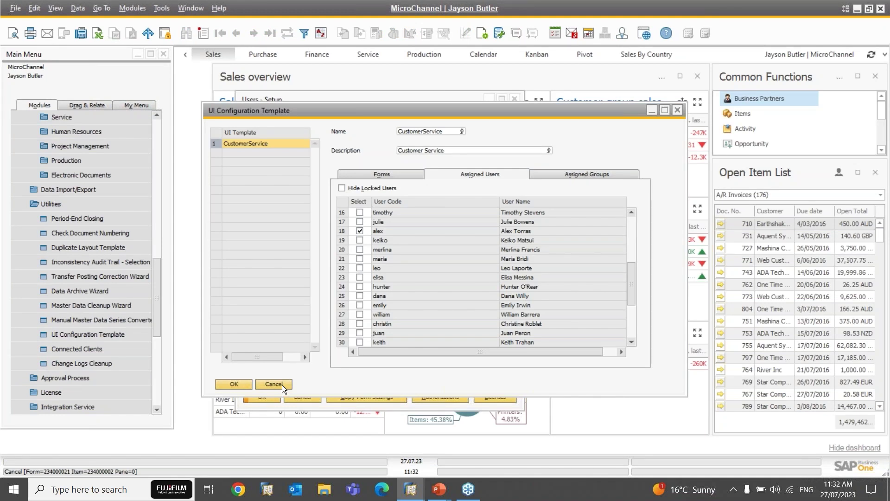
# Step: Collapse Setup and Utilities in the Main Menu and open Alerts Management
pyautogui.click(158, 129)
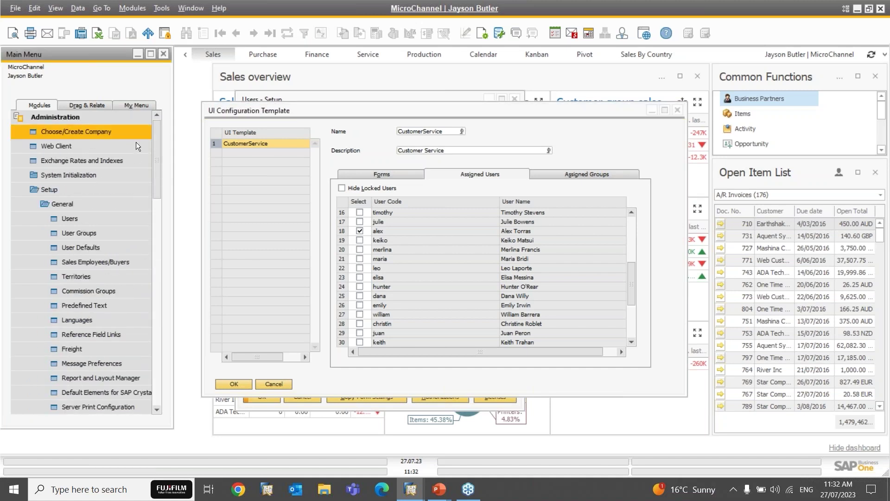
pyautogui.click(55, 185)
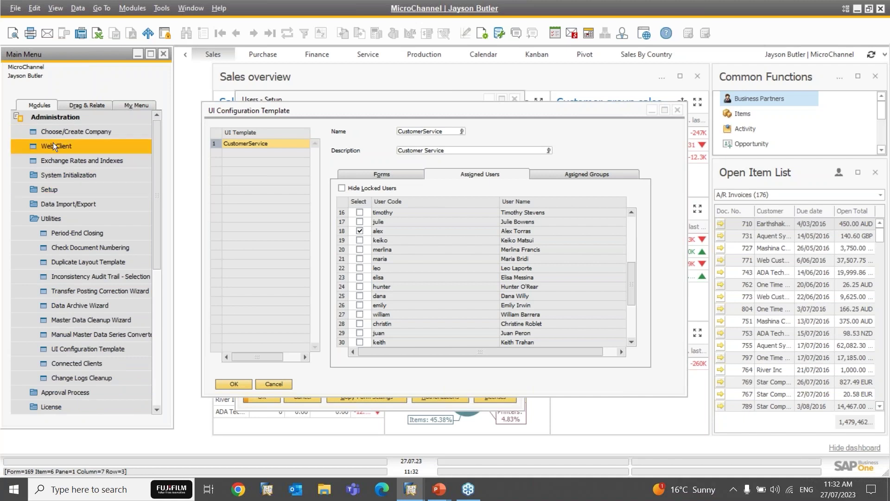
pyautogui.click(53, 221)
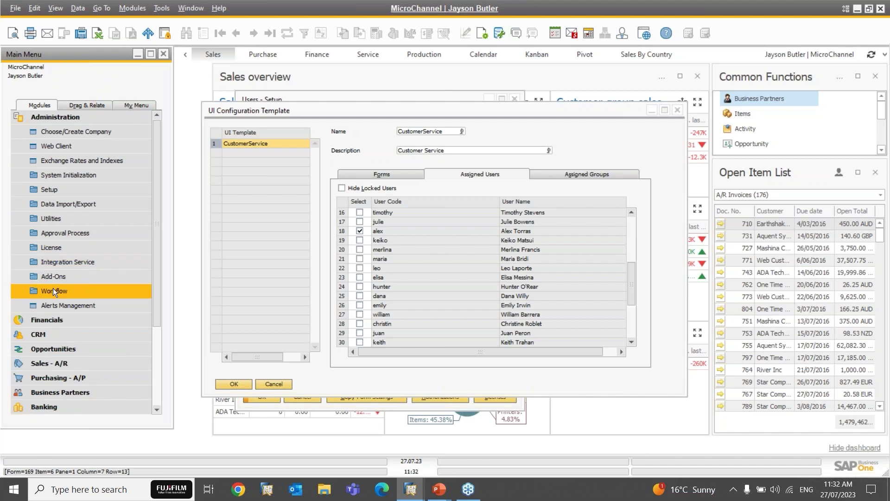
pyautogui.click(54, 306)
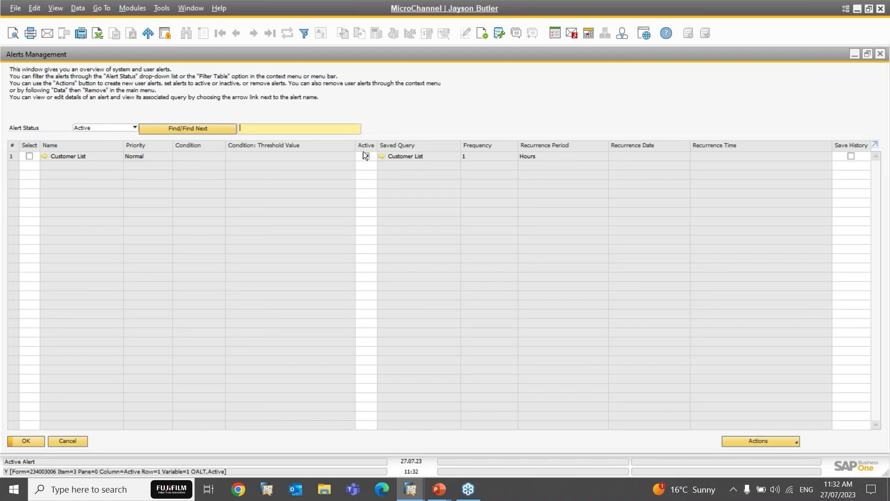
# Step: In the Customer List alert, tick internal delivery for the row 21 Logistics user and update
pyautogui.click(45, 155)
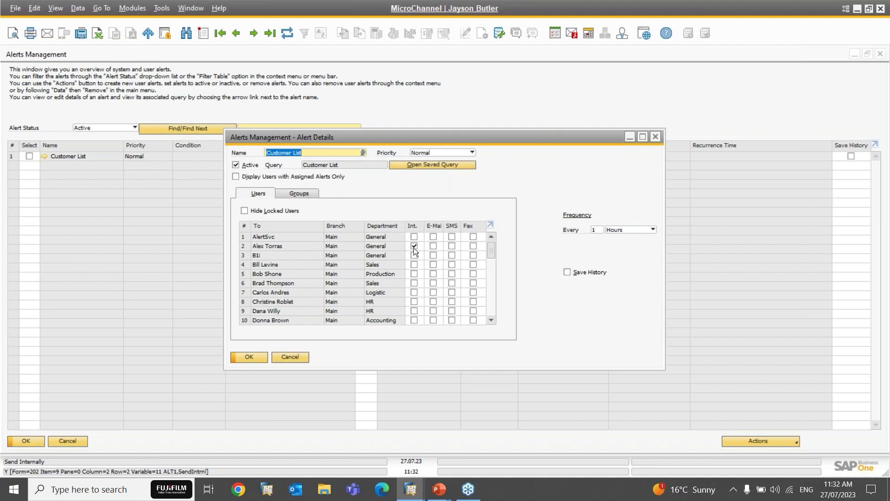
pyautogui.click(304, 193)
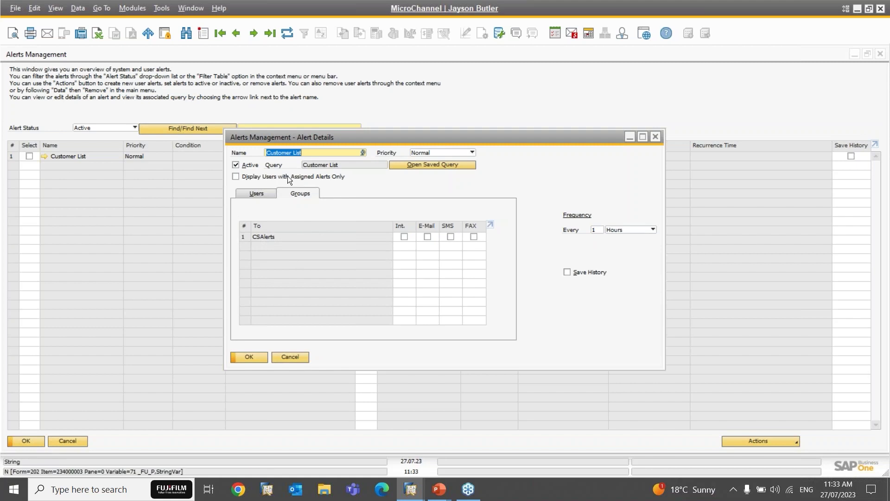
pyautogui.click(255, 194)
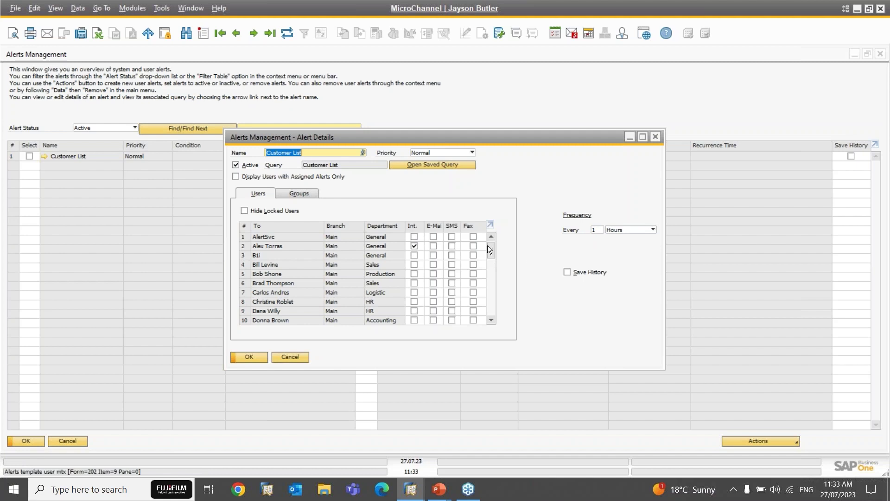
pyautogui.moveTo(491, 248); pyautogui.dragTo(491, 275)
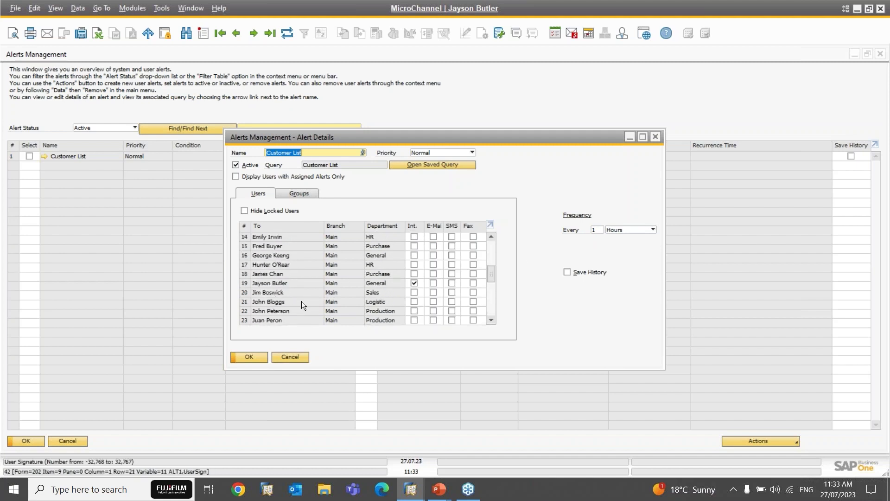
pyautogui.click(413, 300)
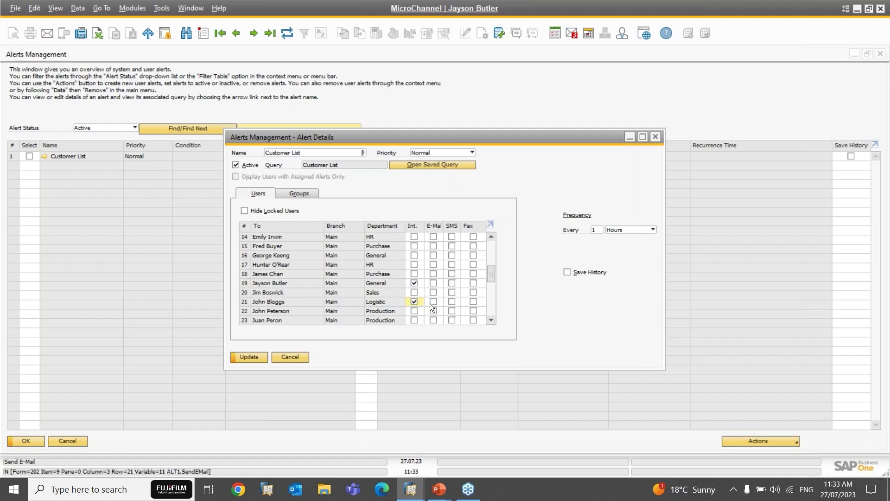
pyautogui.click(243, 355)
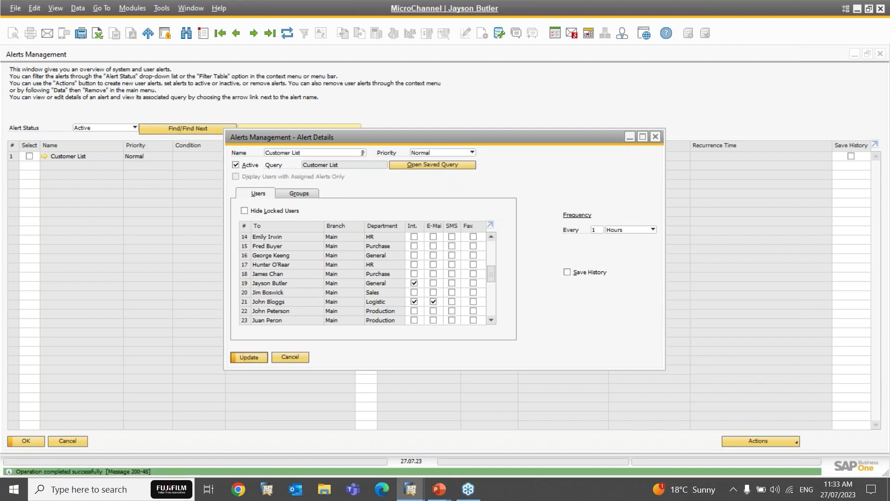
pyautogui.click(249, 356)
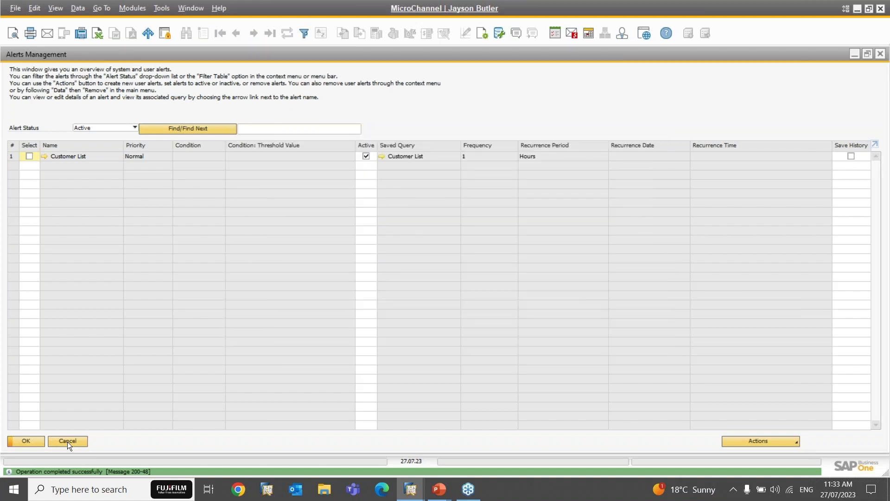
# Step: Cancel Alerts Management, UI Configuration Template and Users - Setup without changes
pyautogui.click(67, 441)
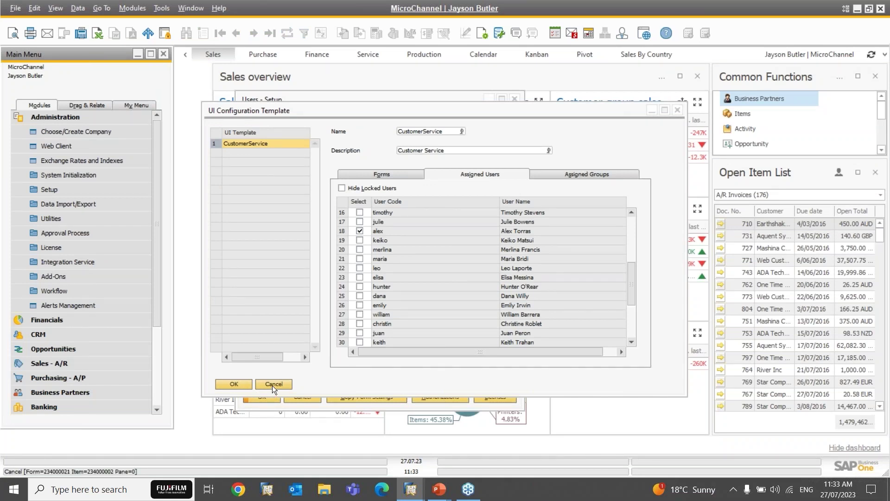
pyautogui.click(273, 385)
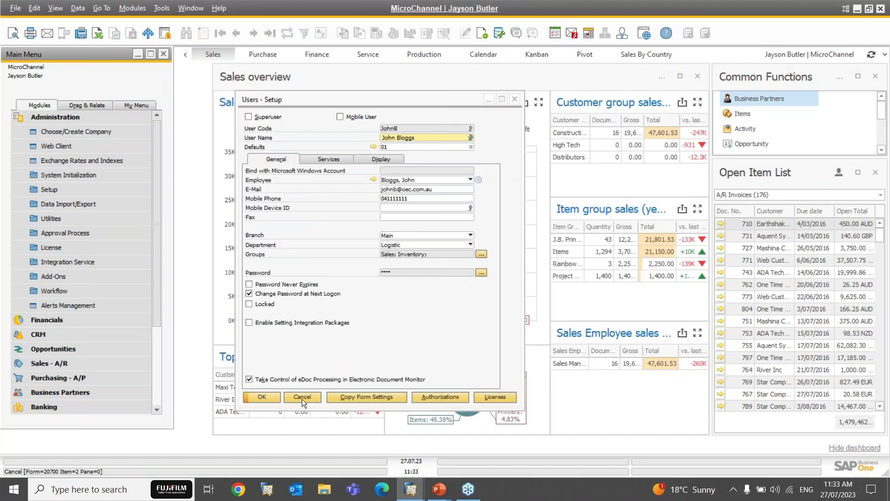
pyautogui.click(302, 399)
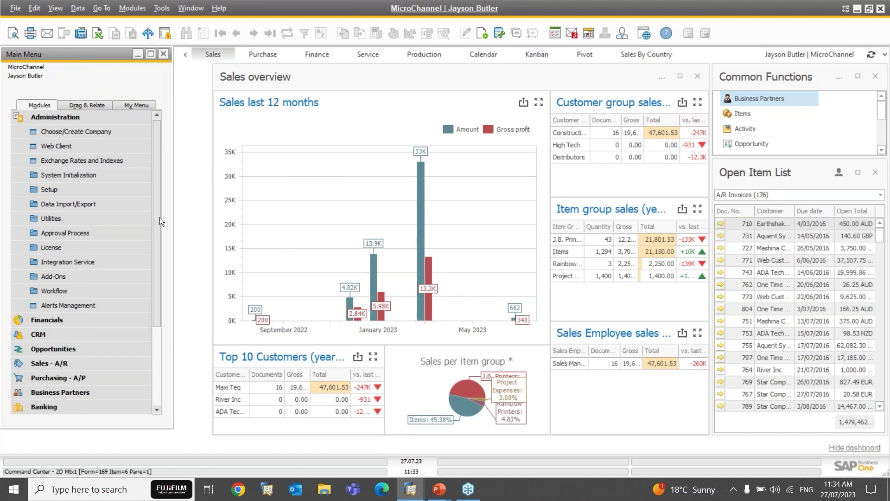
# Step: Expand Approval Process, close Approval Stages unchanged, and open Approval Templates - Setup
pyautogui.click(71, 236)
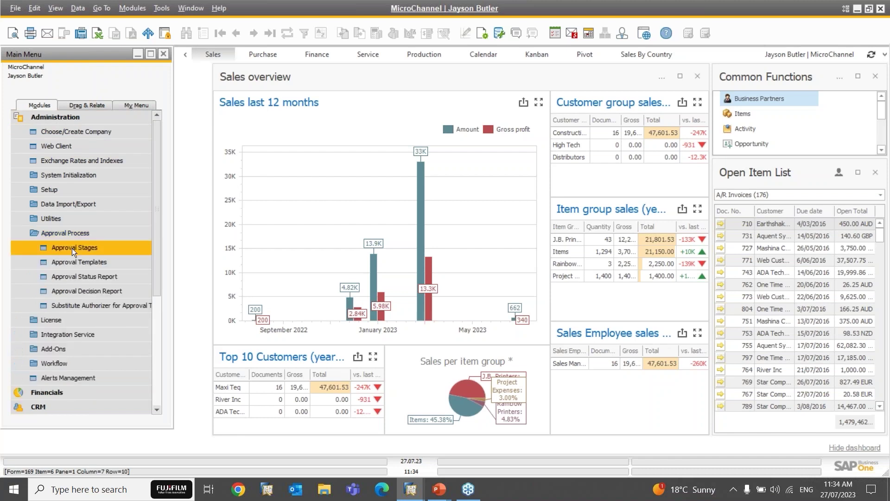
pyautogui.click(71, 249)
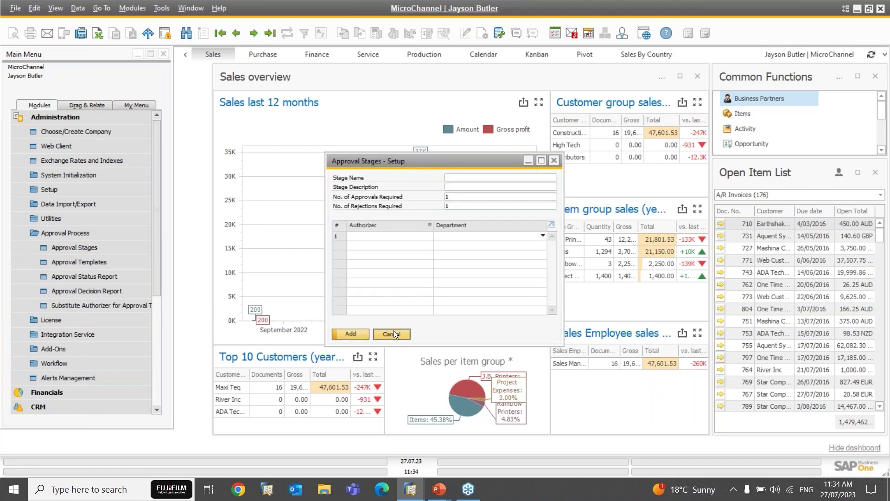
pyautogui.click(394, 330)
pyautogui.click(97, 261)
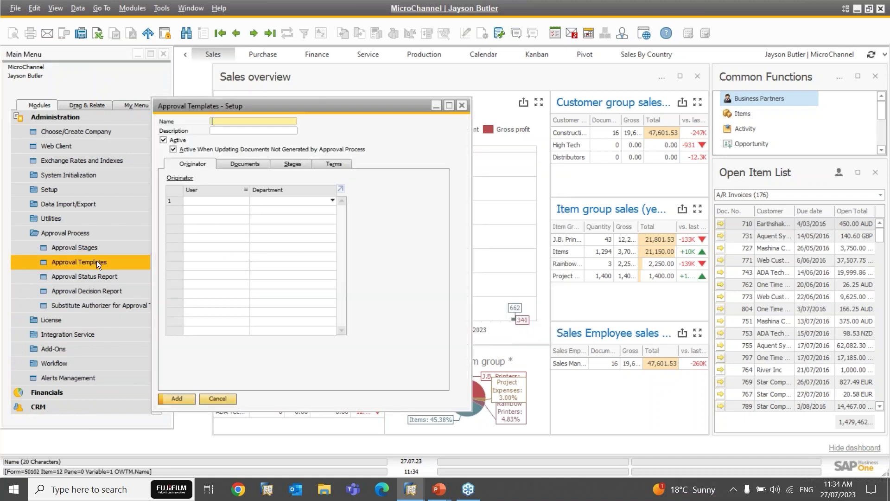
pyautogui.click(221, 36)
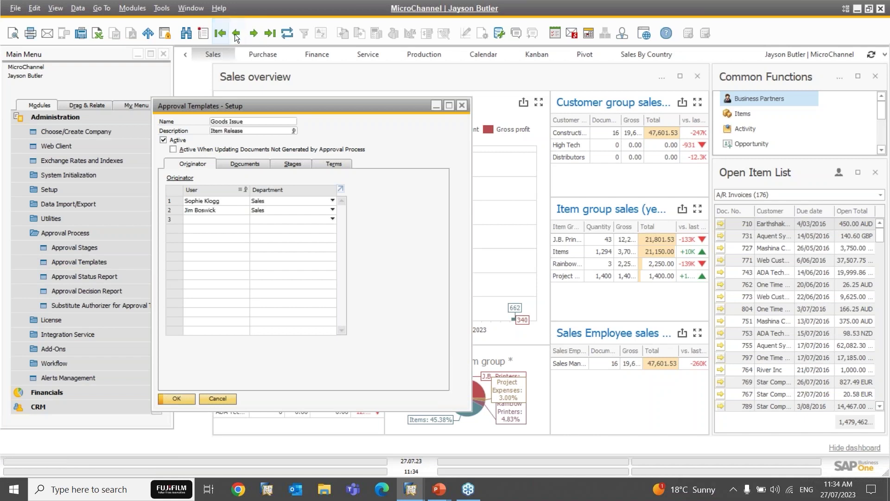
pyautogui.click(237, 33)
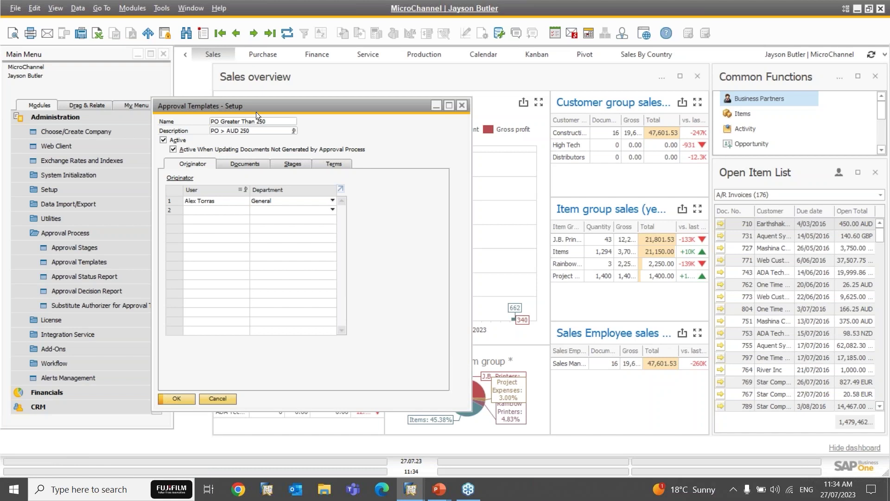
pyautogui.moveTo(257, 107); pyautogui.dragTo(274, 100)
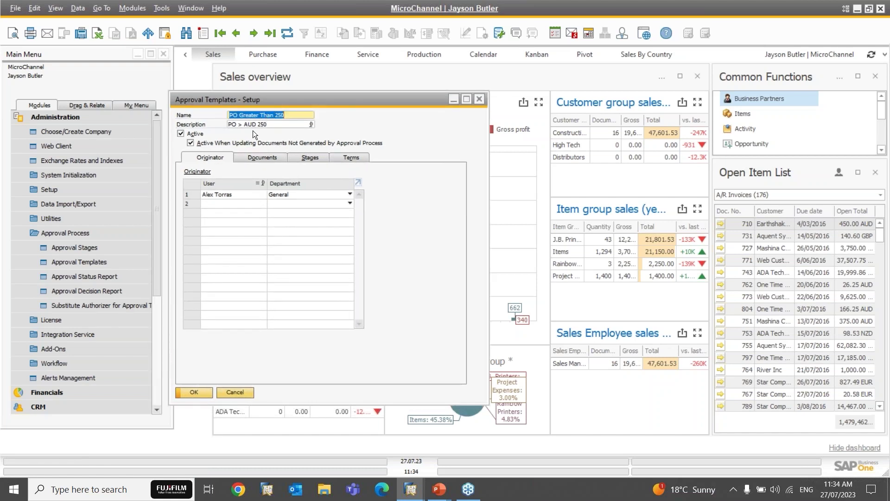
pyautogui.click(220, 206)
pyautogui.write('JOHN B')
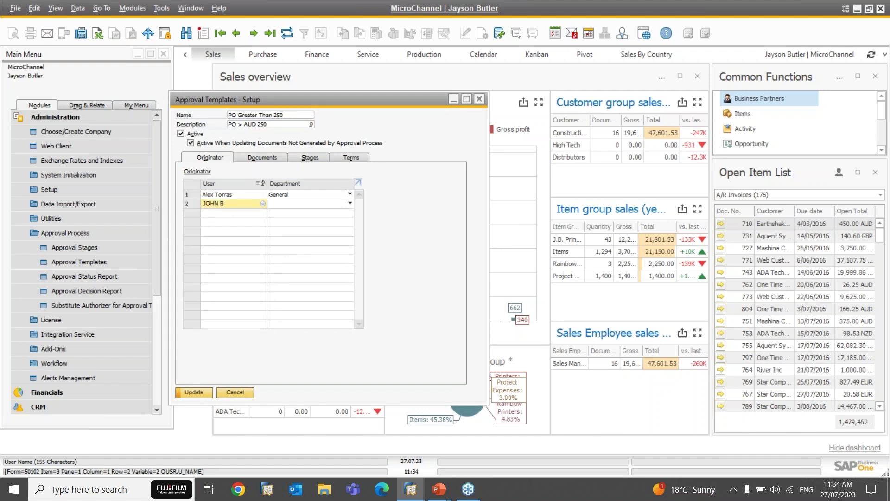
pyautogui.press('Tab')
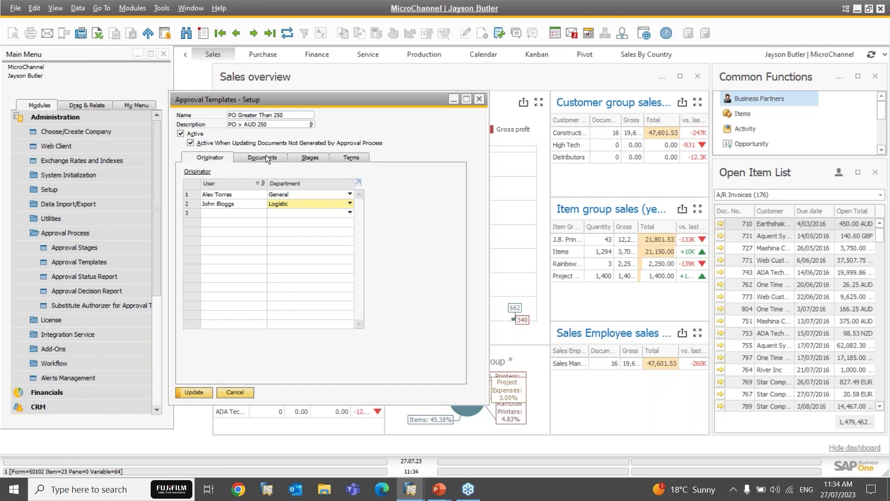
# Step: Review the template's applicable documents, then show its approval stages
pyautogui.click(265, 158)
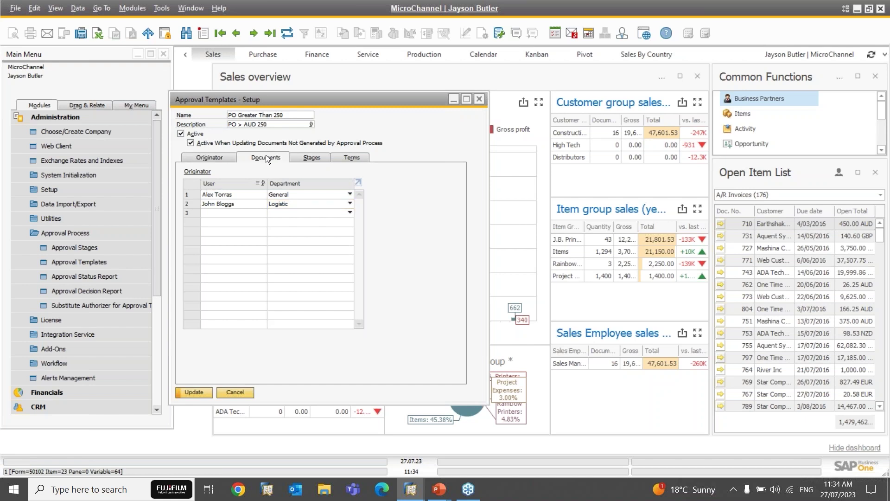
pyautogui.click(204, 157)
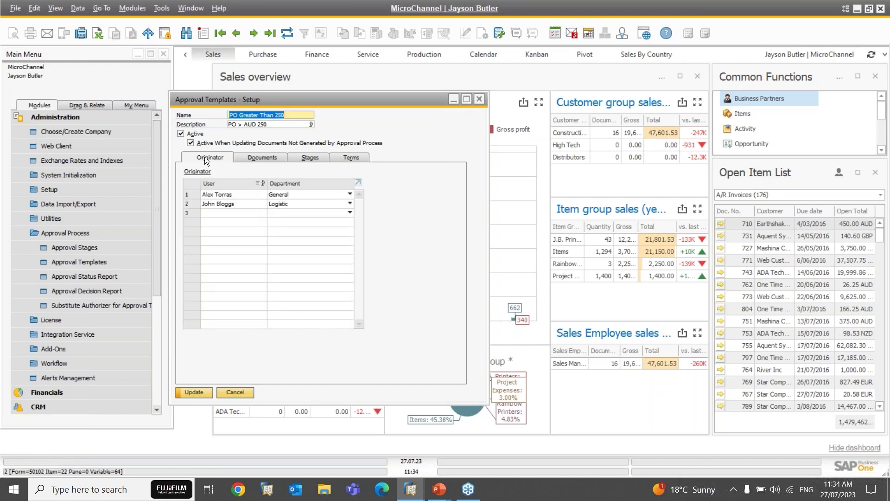
pyautogui.click(258, 157)
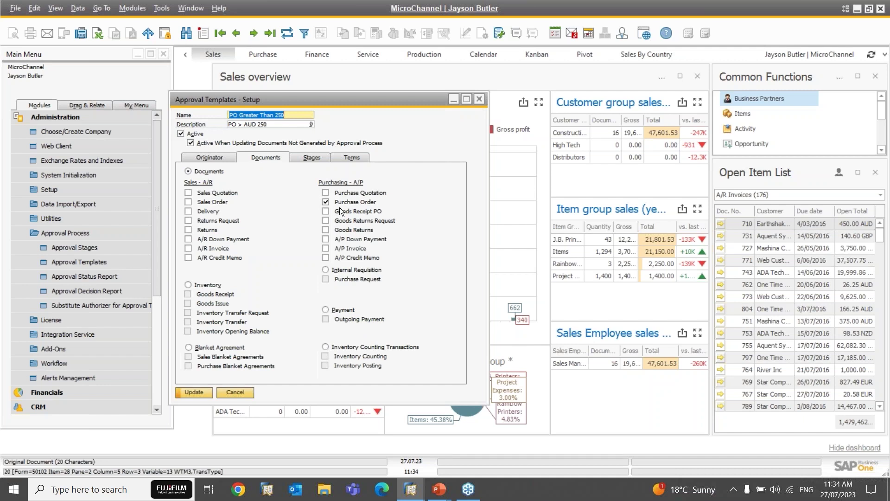
pyautogui.click(216, 153)
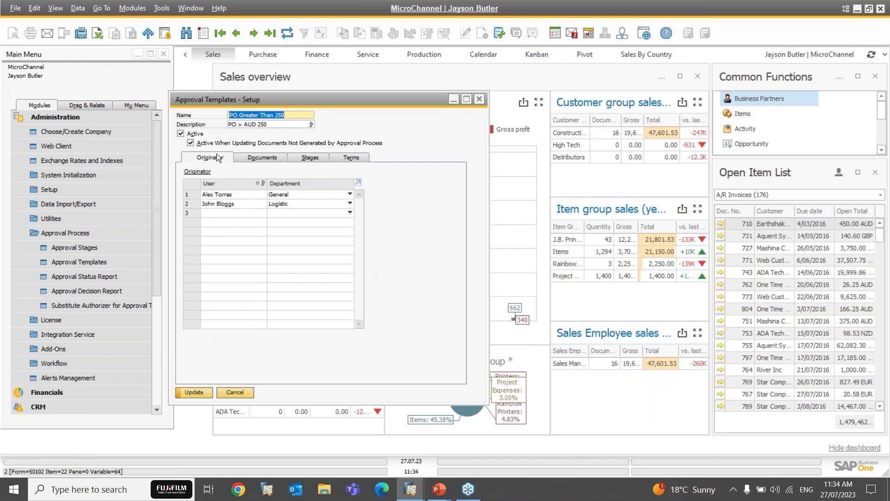
pyautogui.click(308, 157)
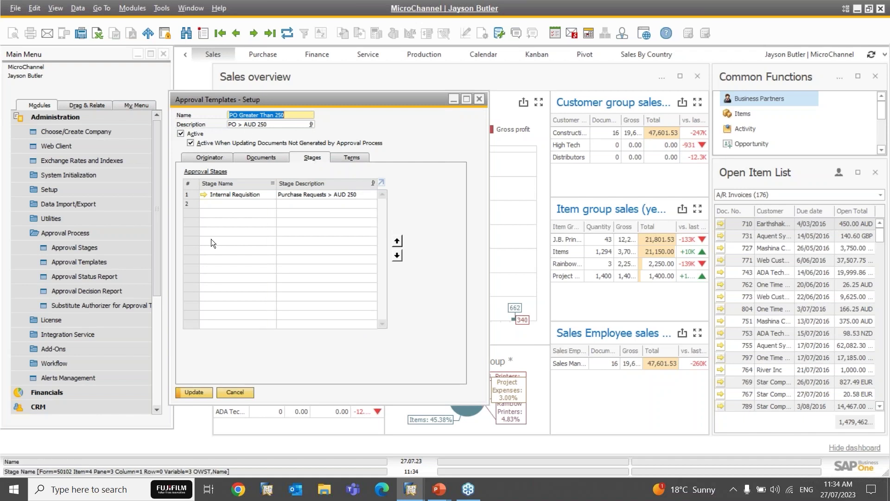
pyautogui.click(202, 194)
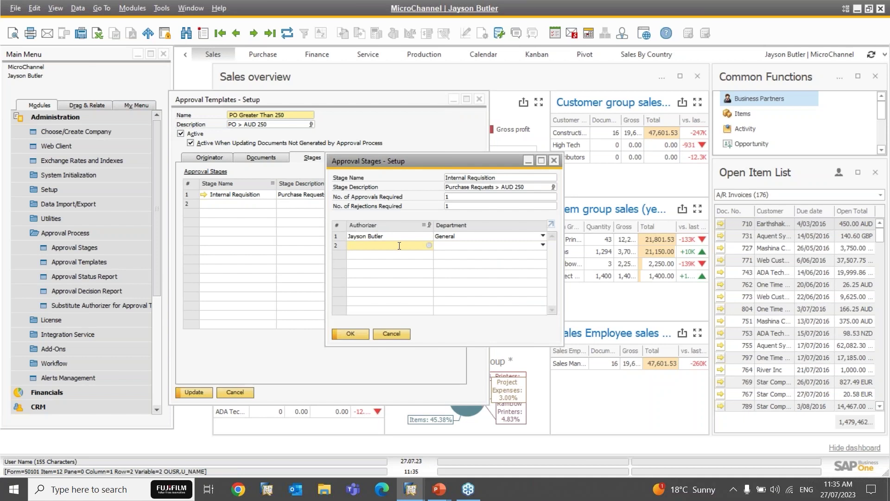
pyautogui.click(428, 244)
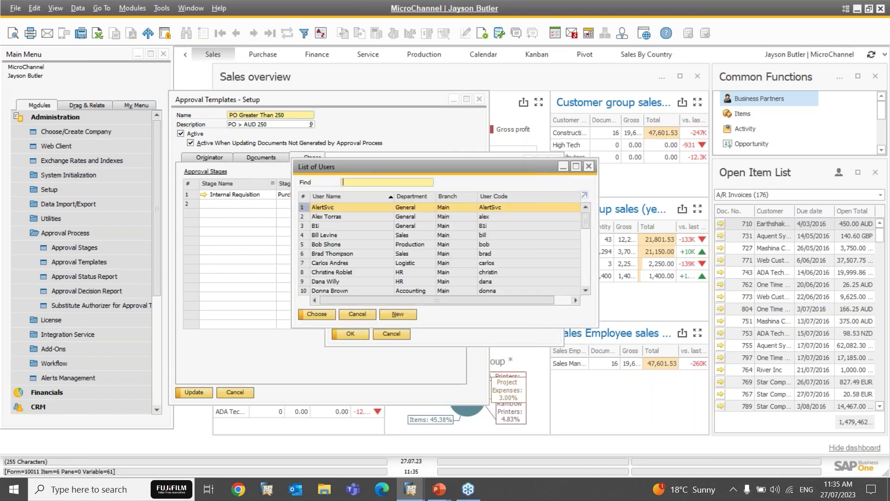
pyautogui.write('john')
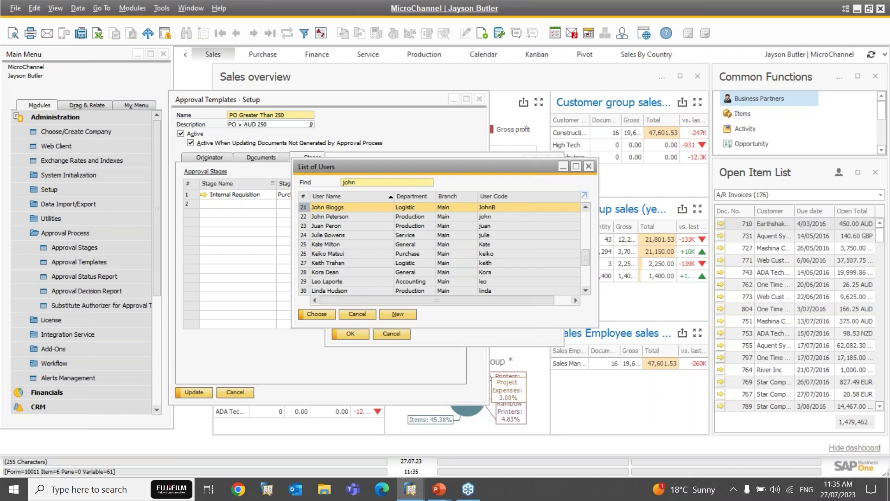
pyautogui.click(370, 314)
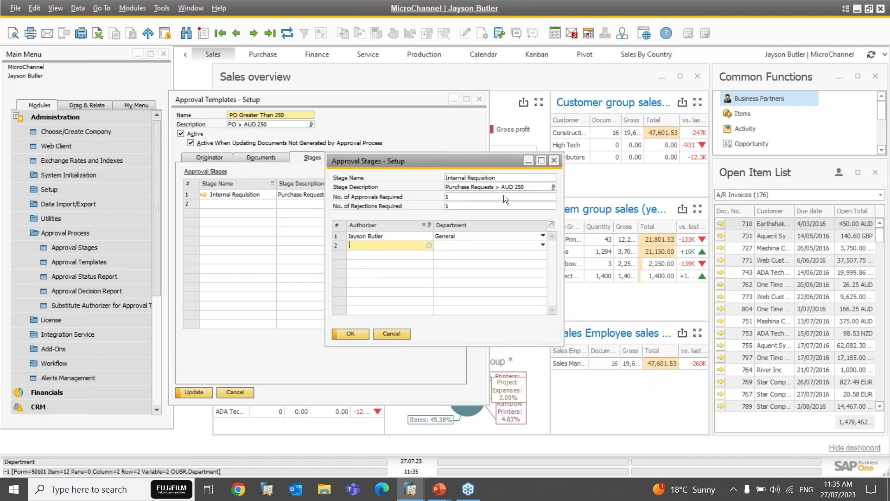
pyautogui.click(454, 201)
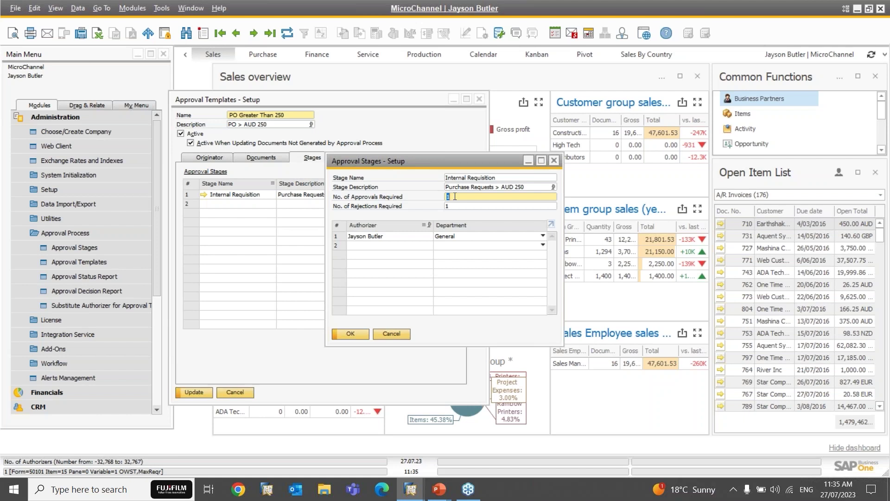
pyautogui.click(460, 204)
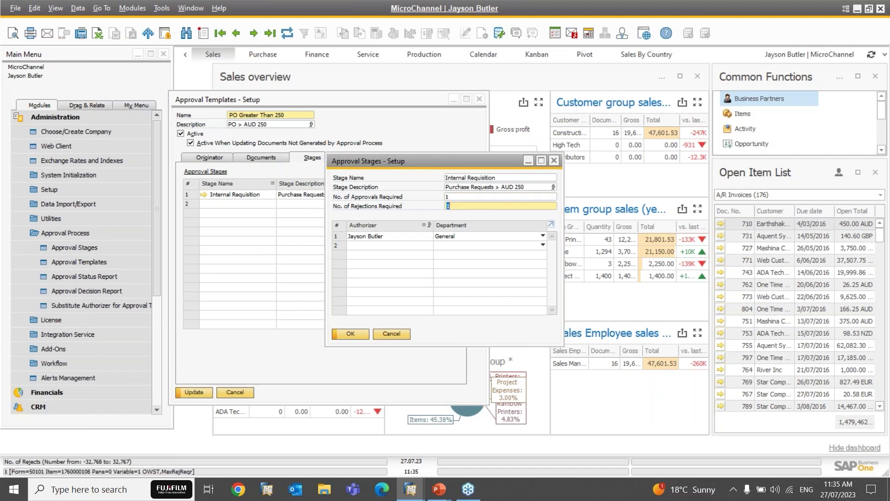
pyautogui.click(388, 332)
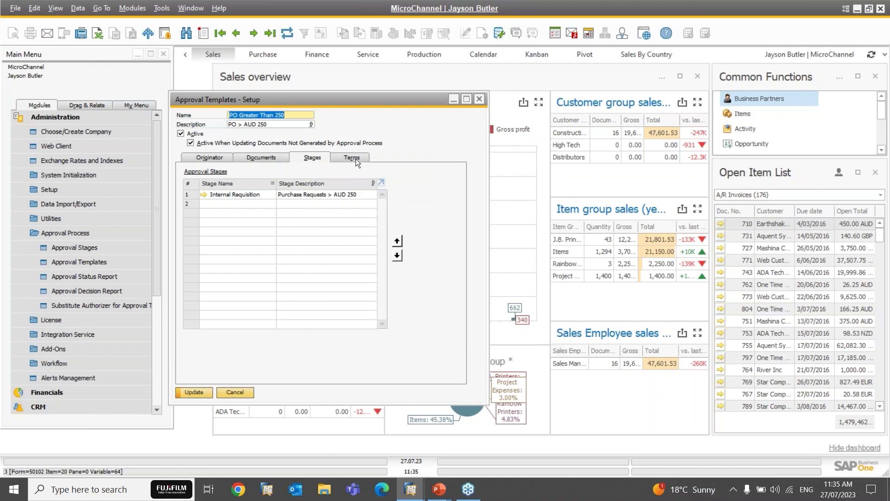
# Step: Review the Total Document greater than AUD 250.00 term, keeping Greater Than, then discard unsaved changes
pyautogui.click(355, 158)
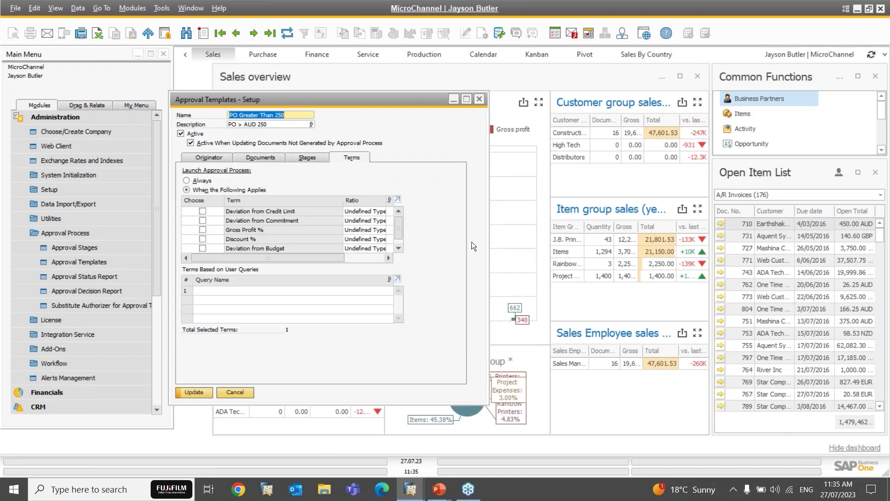
pyautogui.moveTo(486, 404); pyautogui.dragTo(592, 427)
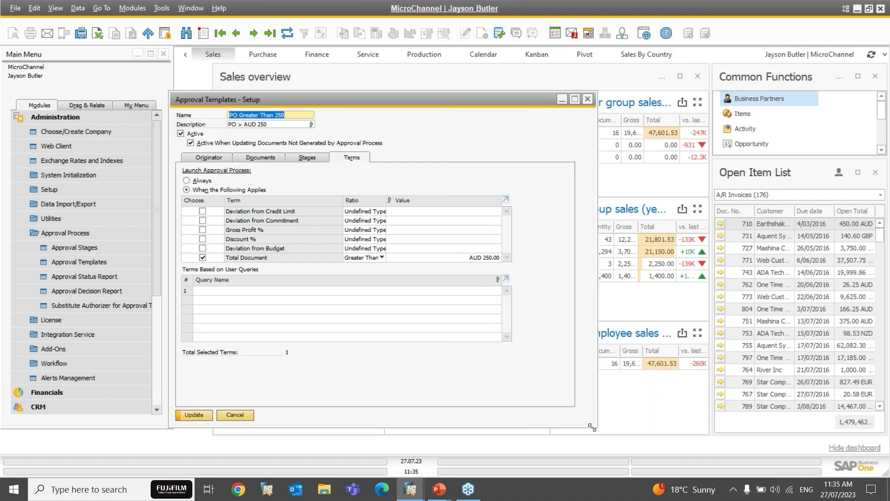
pyautogui.moveTo(382, 97); pyautogui.dragTo(399, 84)
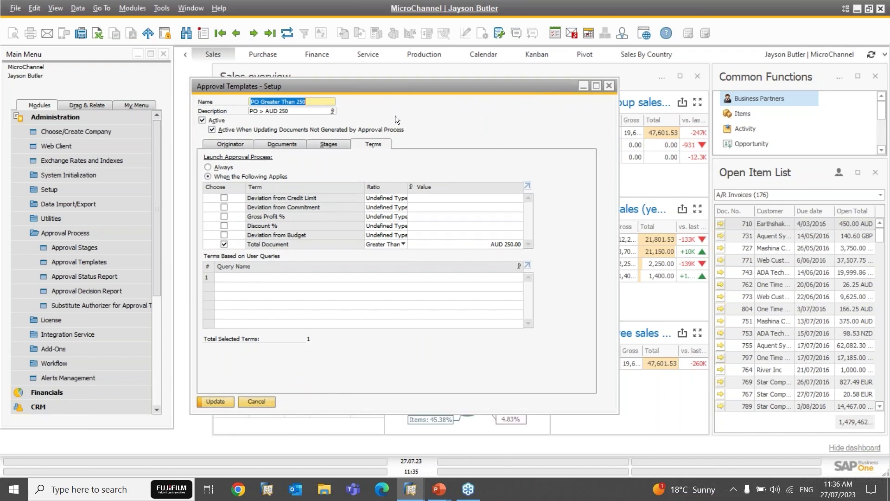
pyautogui.click(384, 243)
pyautogui.click(384, 243)
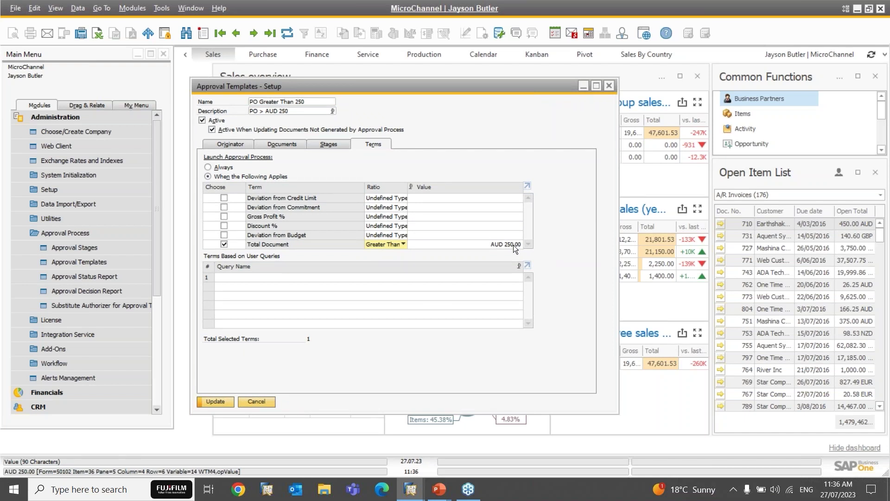
pyautogui.click(287, 33)
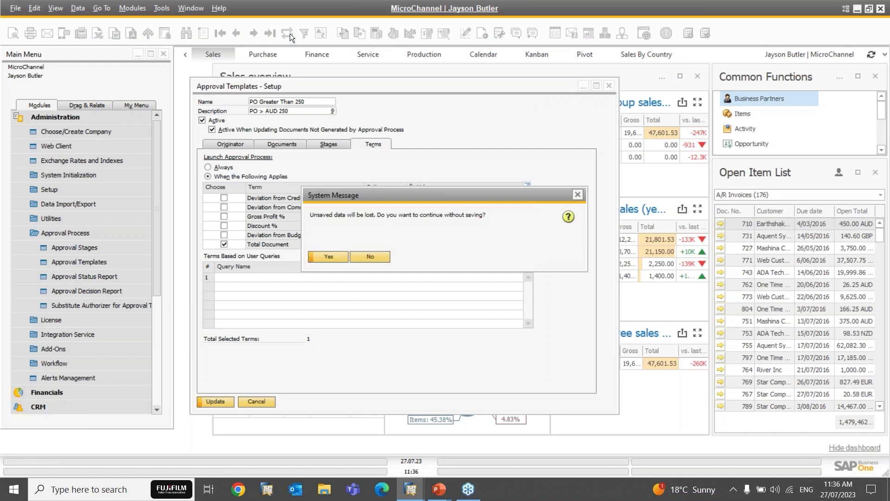
pyautogui.click(328, 257)
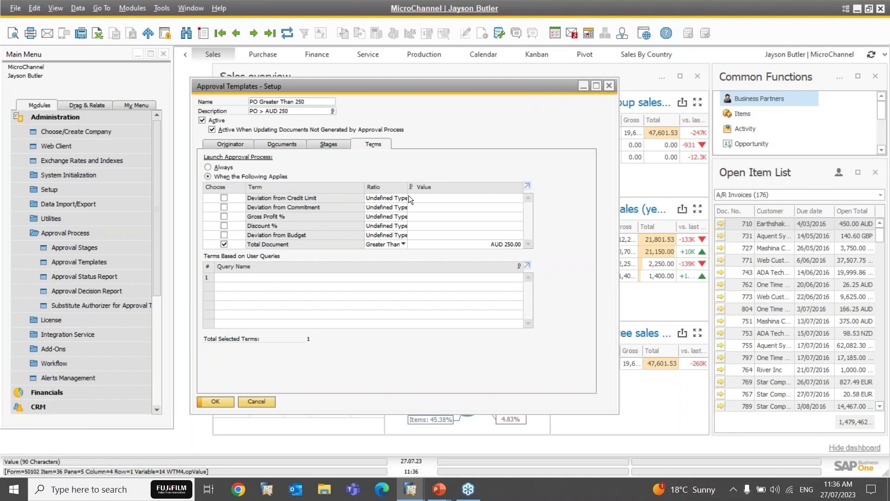
# Step: Move past Payments to the App5 template and check its name, description and Approval 5 query
pyautogui.click(251, 37)
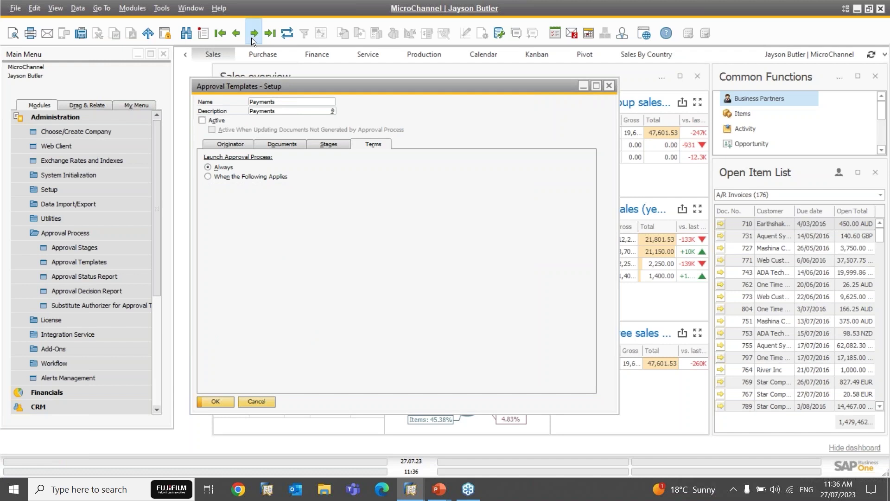
pyautogui.click(251, 38)
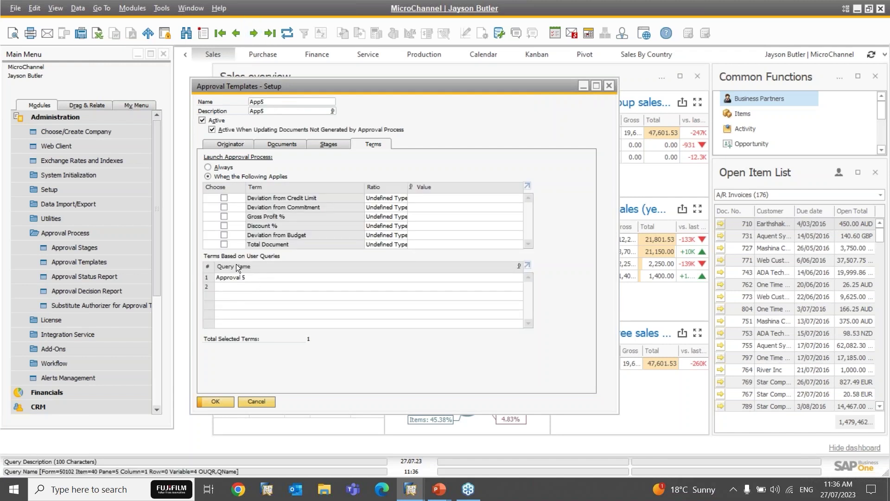
pyautogui.click(268, 101)
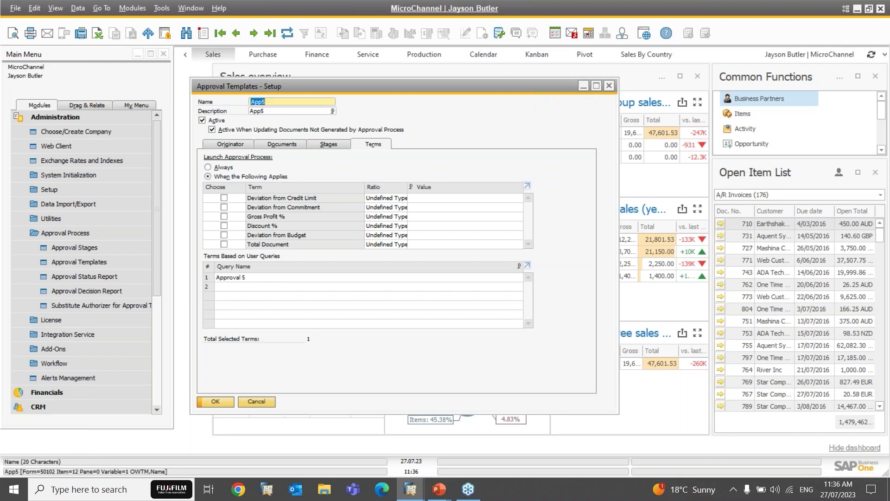
pyautogui.click(268, 111)
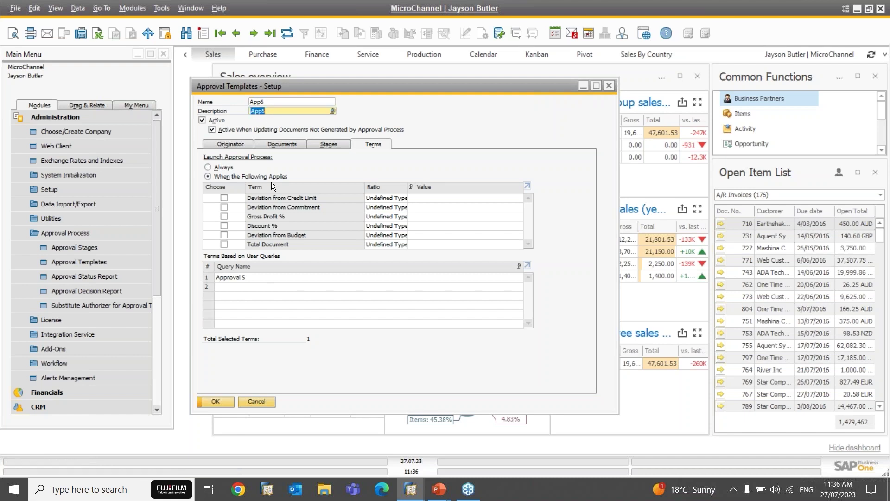
pyautogui.click(232, 279)
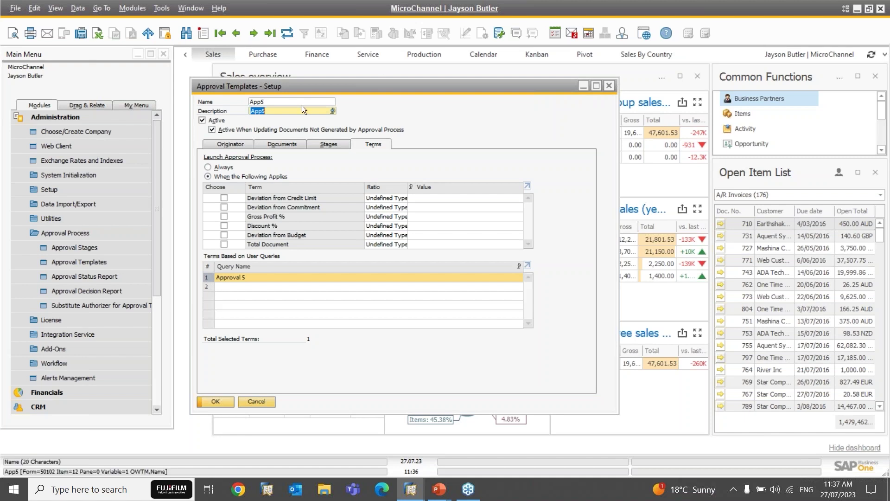
# Step: Show App5's originators and start a second originator row
pyautogui.click(238, 143)
pyautogui.click(236, 190)
pyautogui.click(236, 190)
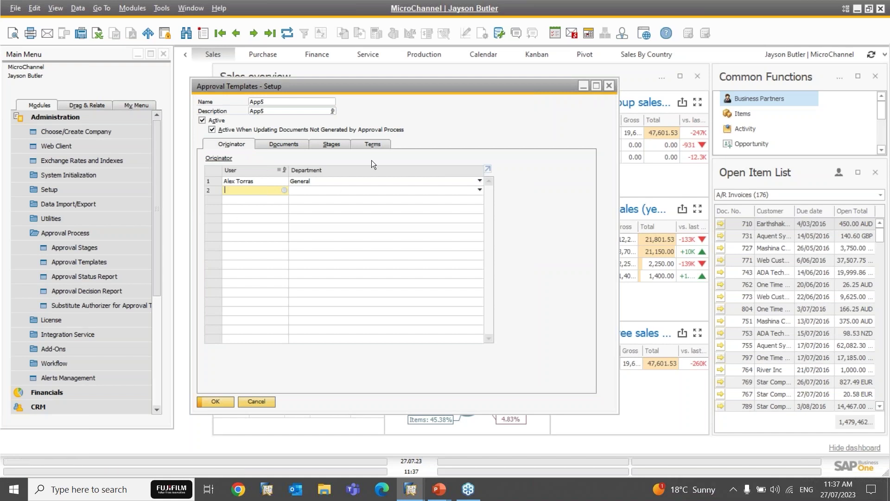
# Step: View App5's Internal Requisition stage, cancel it, and close Approval Templates - Setup
pyautogui.click(329, 147)
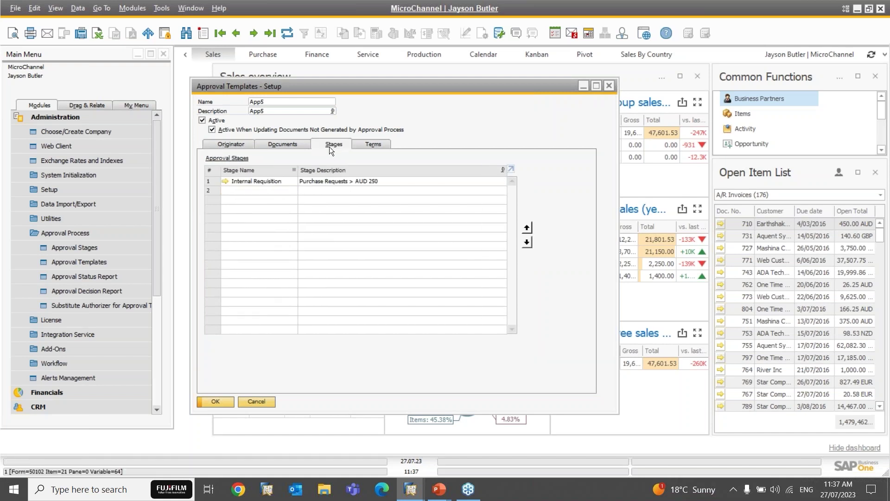
pyautogui.click(225, 182)
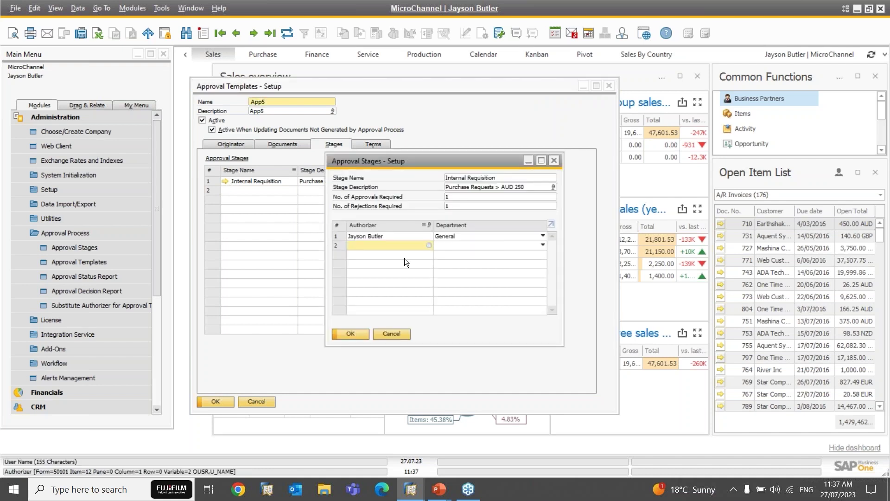
pyautogui.click(396, 333)
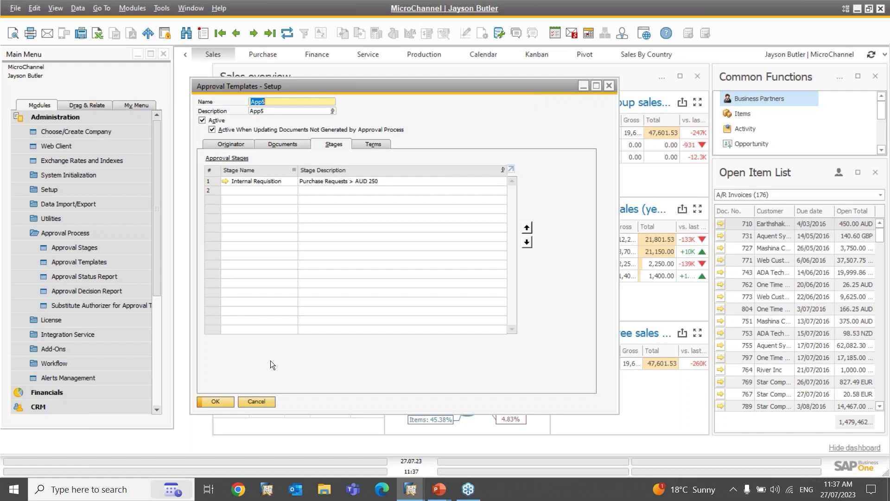
pyautogui.click(260, 402)
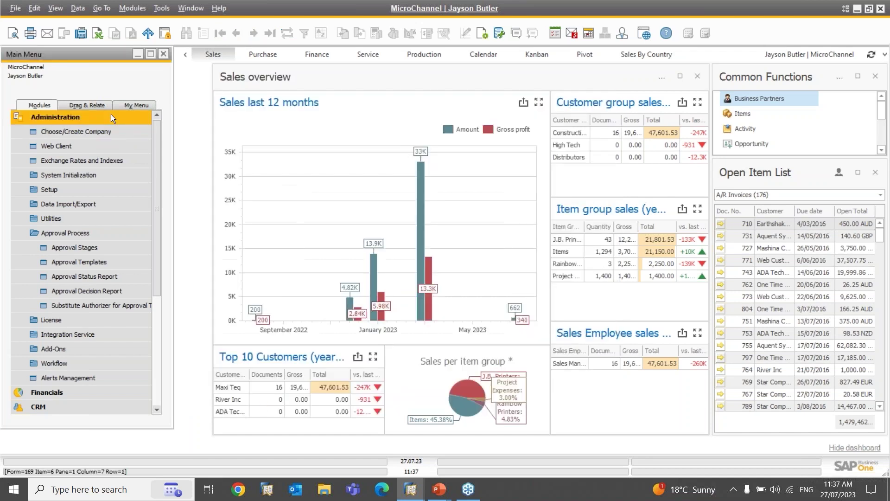
pyautogui.click(110, 115)
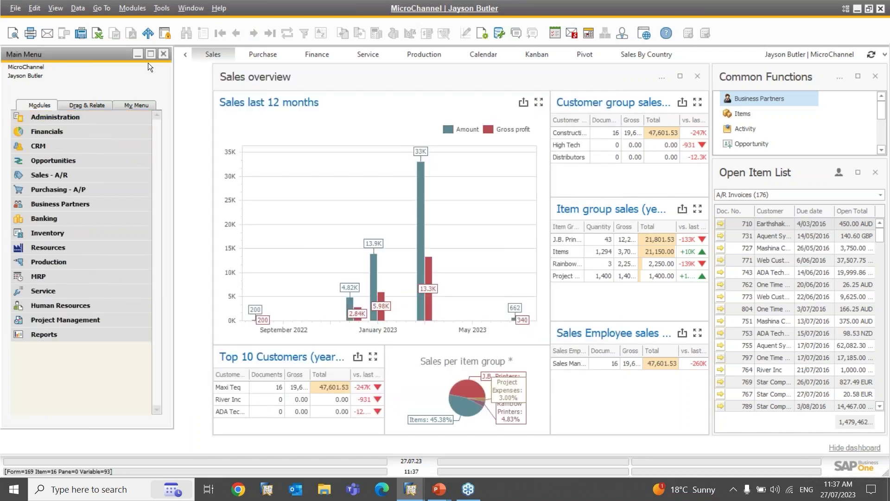
pyautogui.click(160, 10)
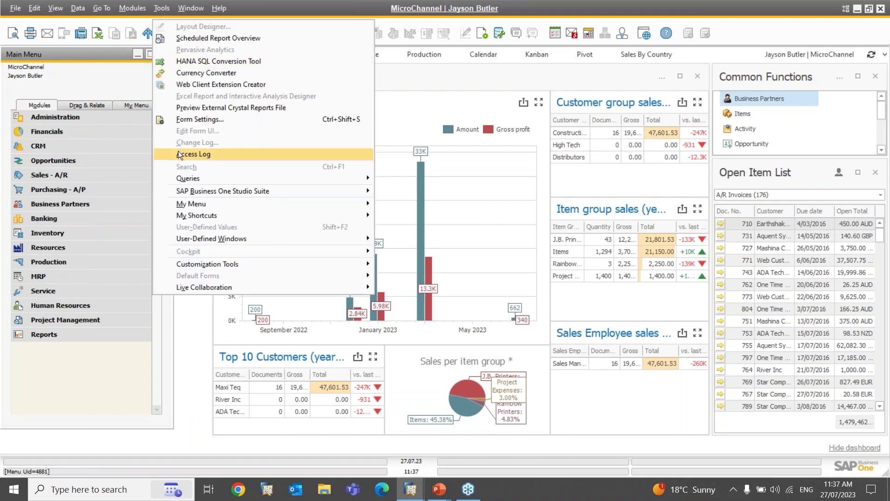
pyautogui.click(213, 153)
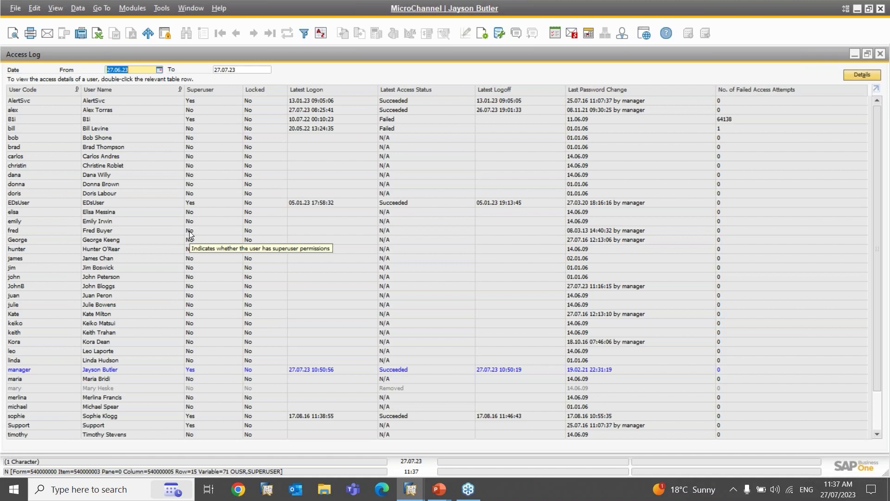
pyautogui.click(30, 112)
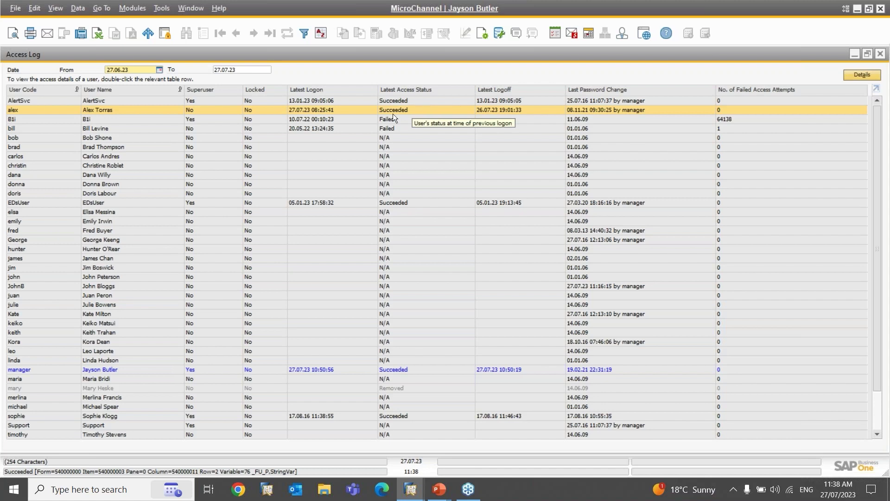
pyautogui.doubleClick(24, 110)
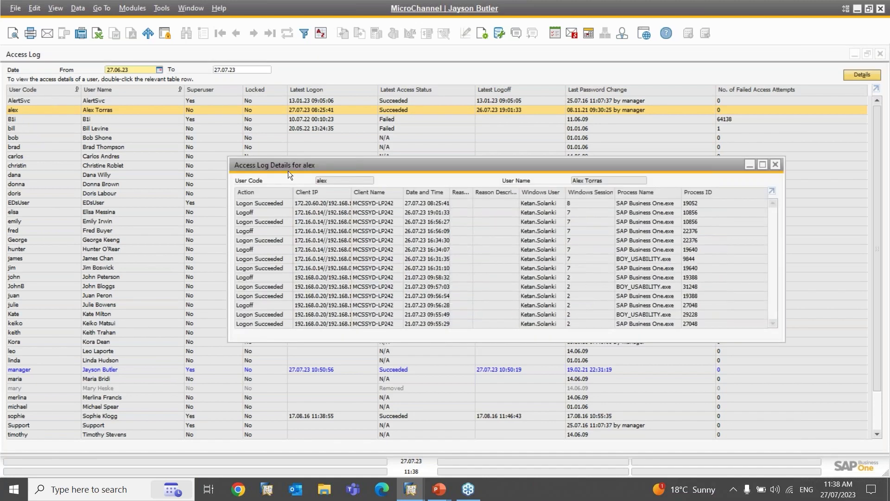
pyautogui.moveTo(741, 297); pyautogui.dragTo(782, 342)
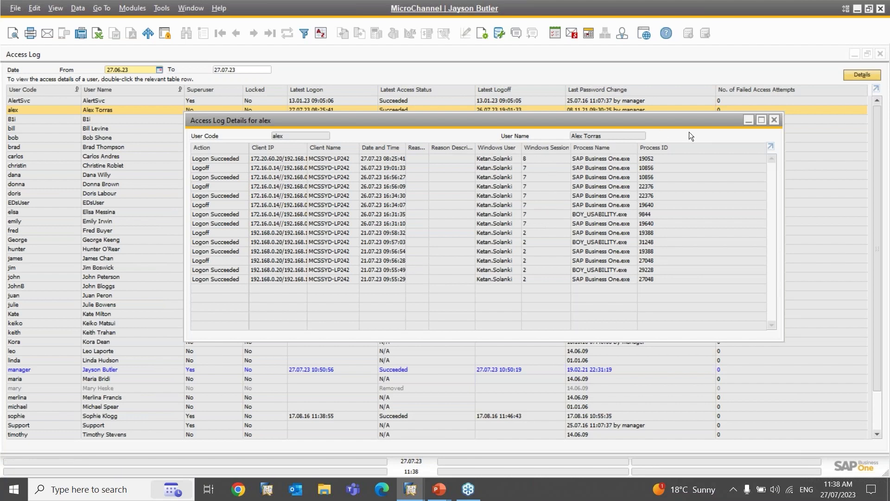
pyautogui.click(775, 120)
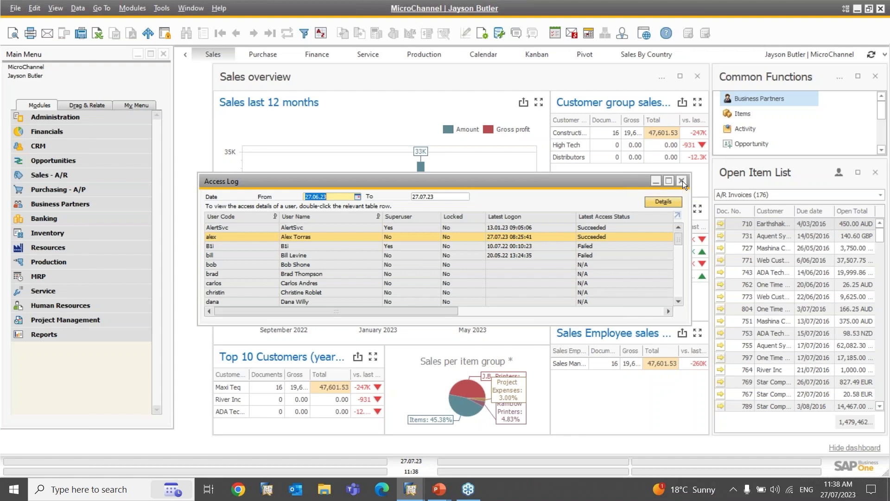
# Step: Close the access log, open Connected Clients maximized, and select the single client session
pyautogui.click(682, 181)
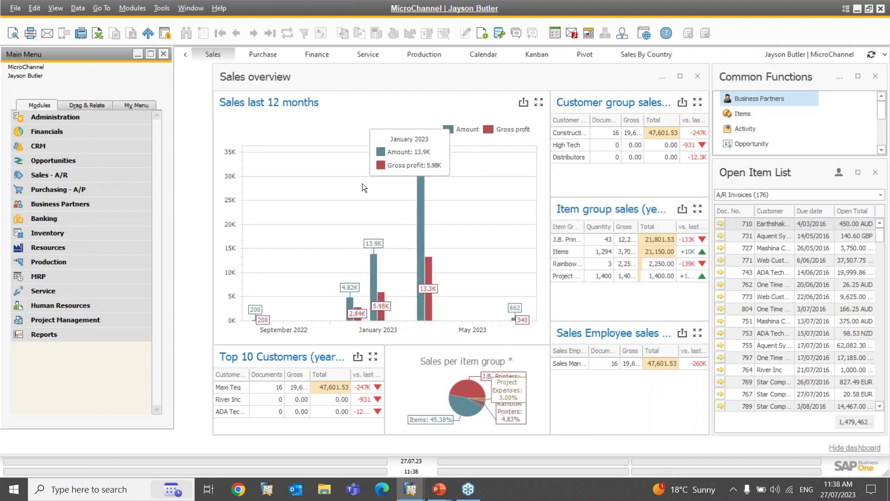
pyautogui.click(95, 118)
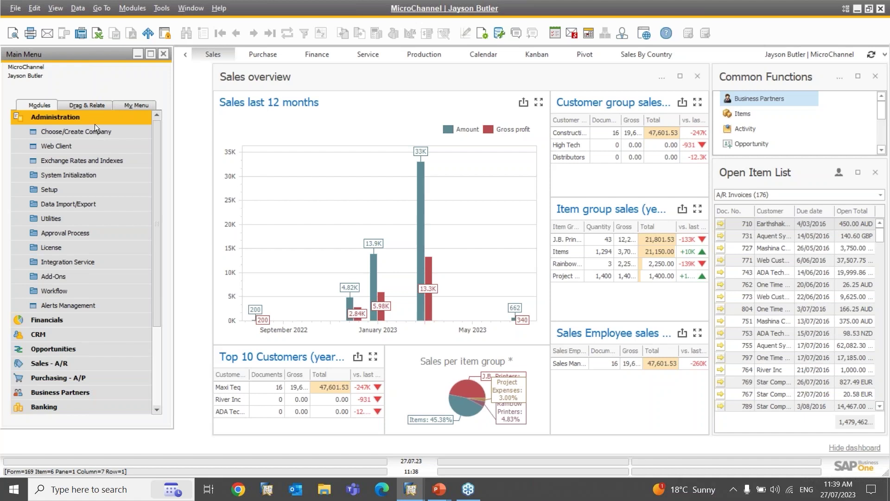
pyautogui.click(59, 218)
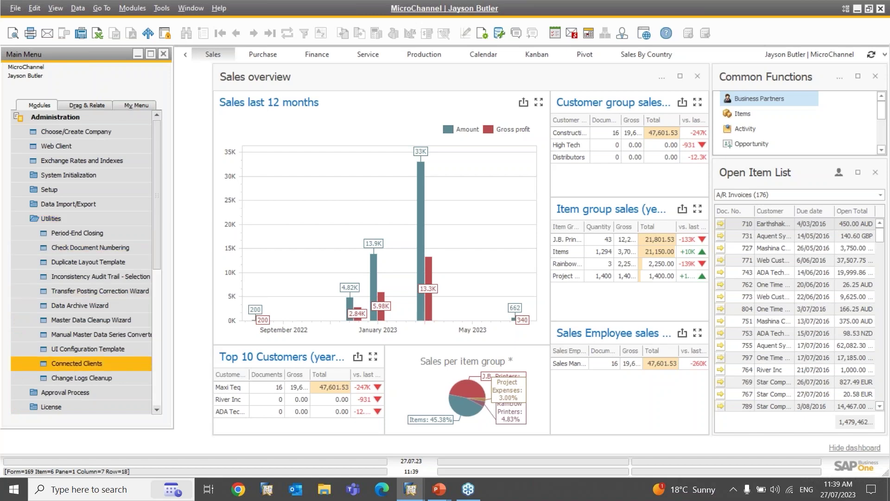
pyautogui.click(77, 363)
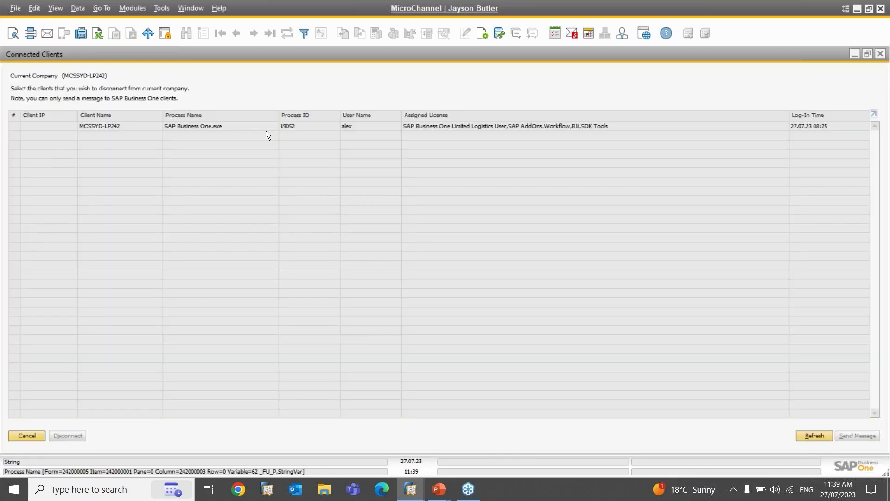
pyautogui.doubleClick(207, 56)
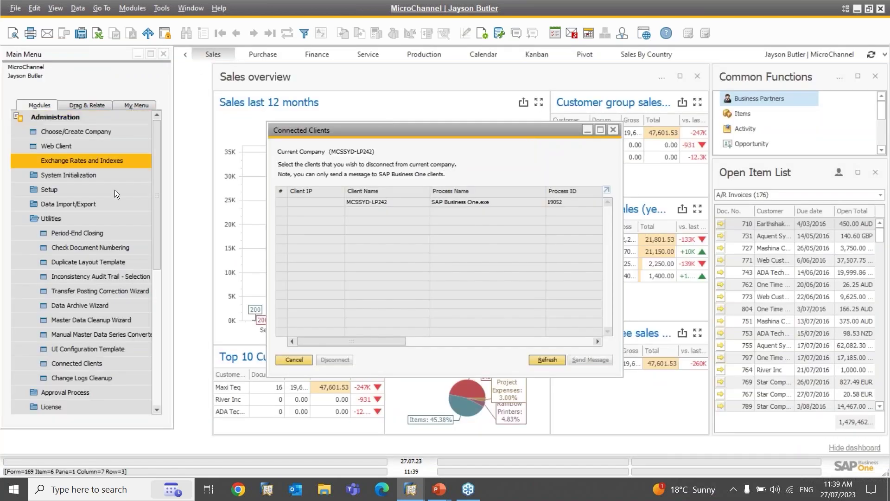
pyautogui.moveTo(304, 129); pyautogui.dragTo(260, 125)
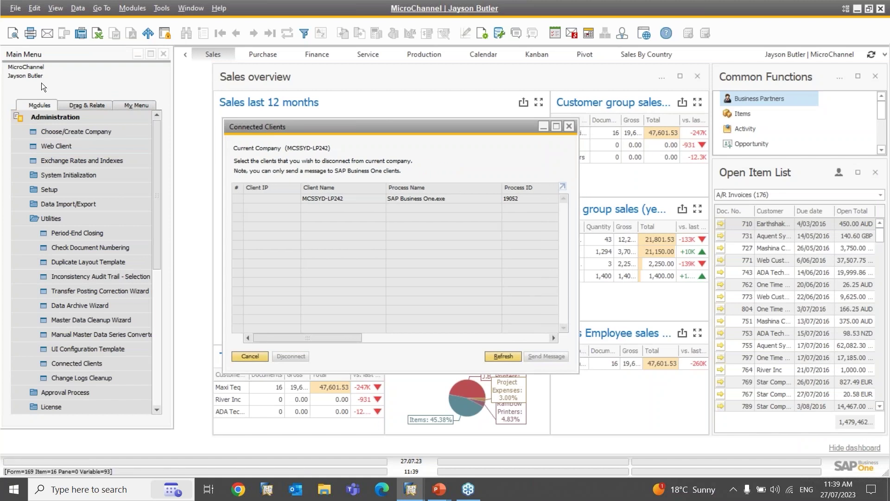
pyautogui.doubleClick(428, 128)
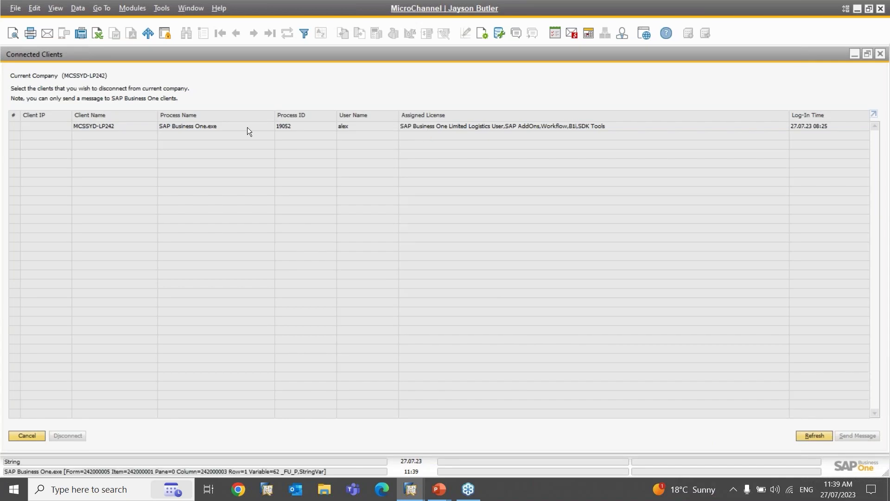
pyautogui.click(366, 132)
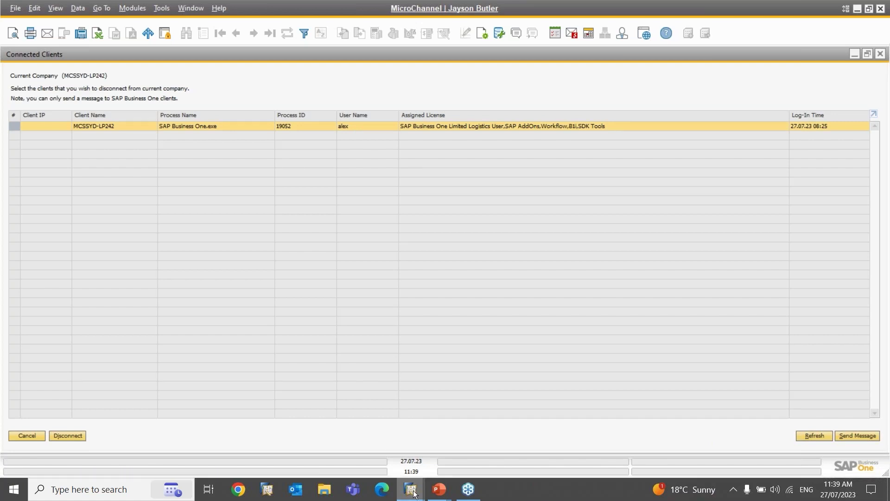
# Step: Switch to the other user's session and close its open sales order
pyautogui.moveTo(414, 494)
pyautogui.moveTo(396, 444)
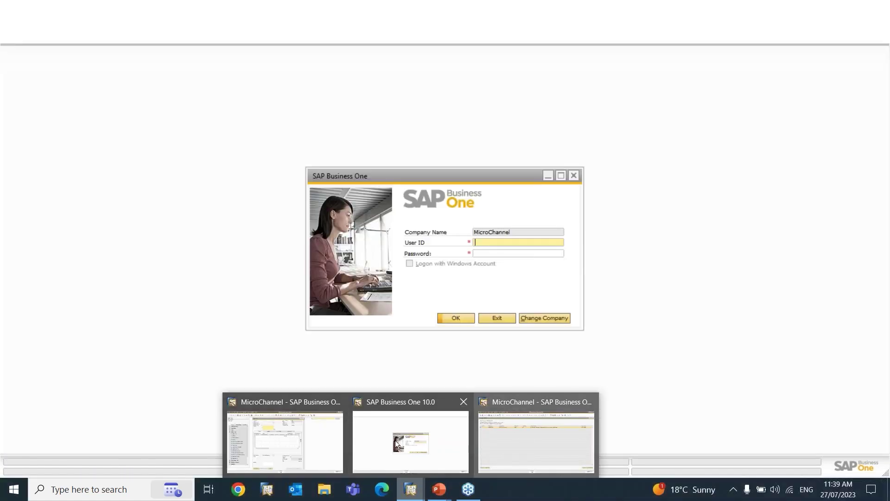
pyautogui.click(285, 443)
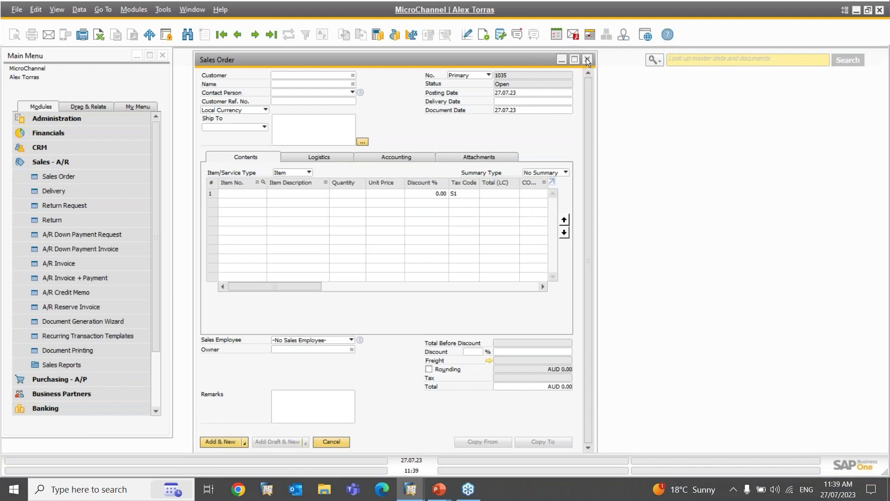
pyautogui.click(588, 61)
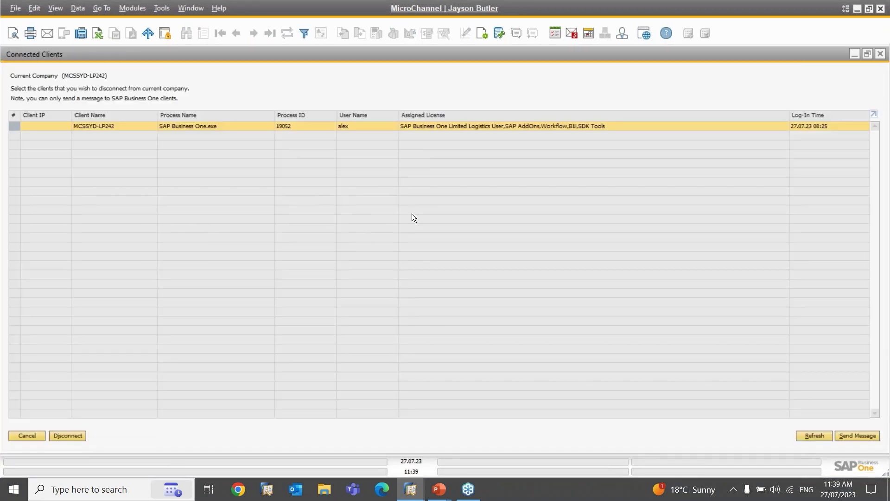
# Step: Send the message 'Please logoff in 5 mins' with body 'Need to perform server reboot'
pyautogui.click(860, 437)
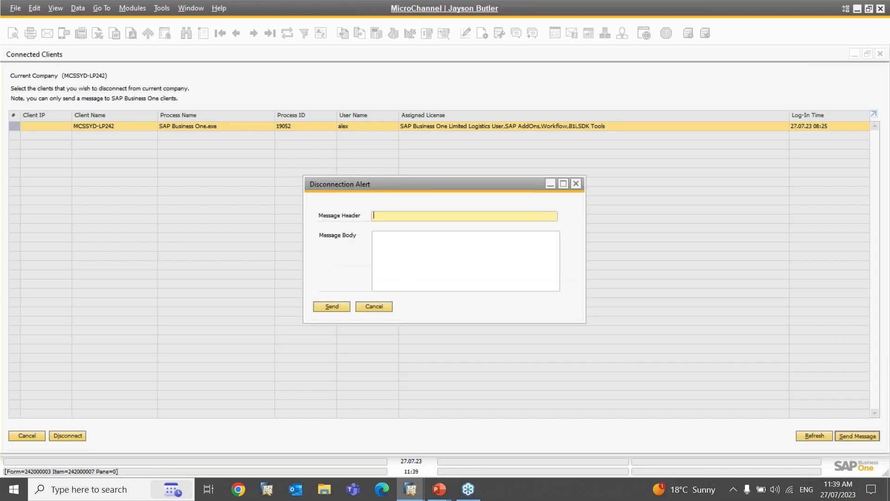
pyautogui.write('Please logoff in 5 mins')
pyautogui.press('Tab')
pyautogui.write('Ne')
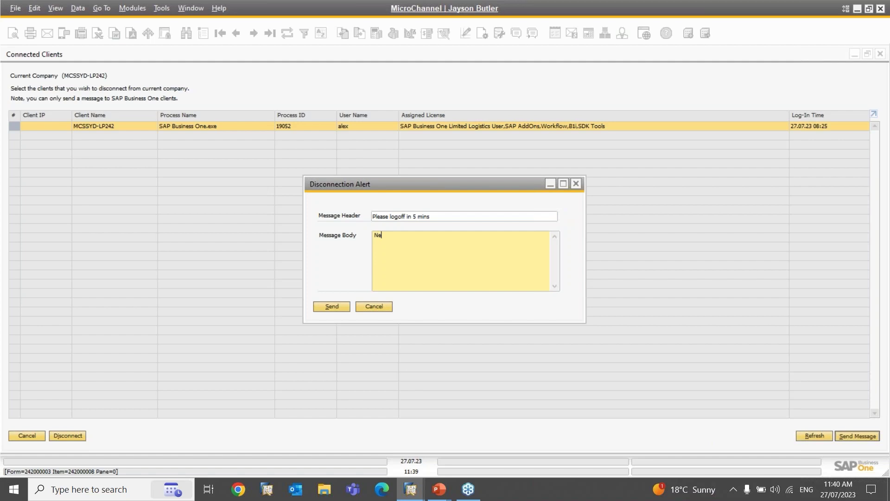
pyautogui.write('ed to perform server reboot.')
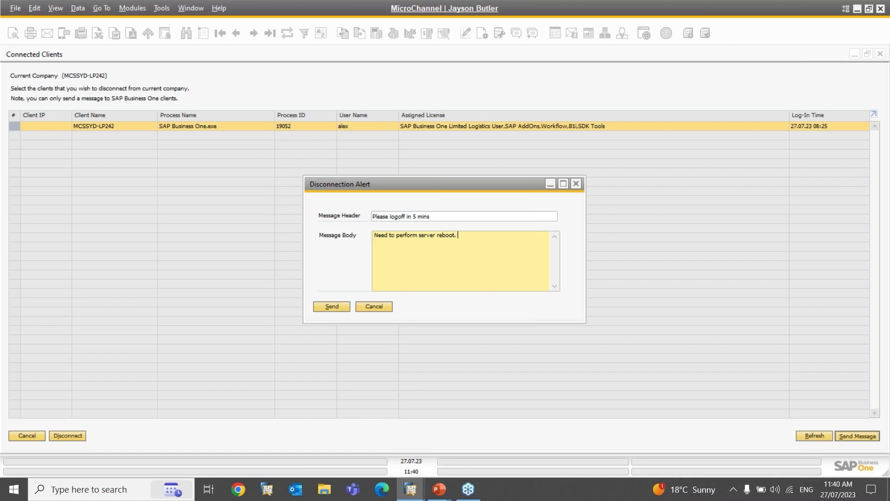
pyautogui.click(330, 306)
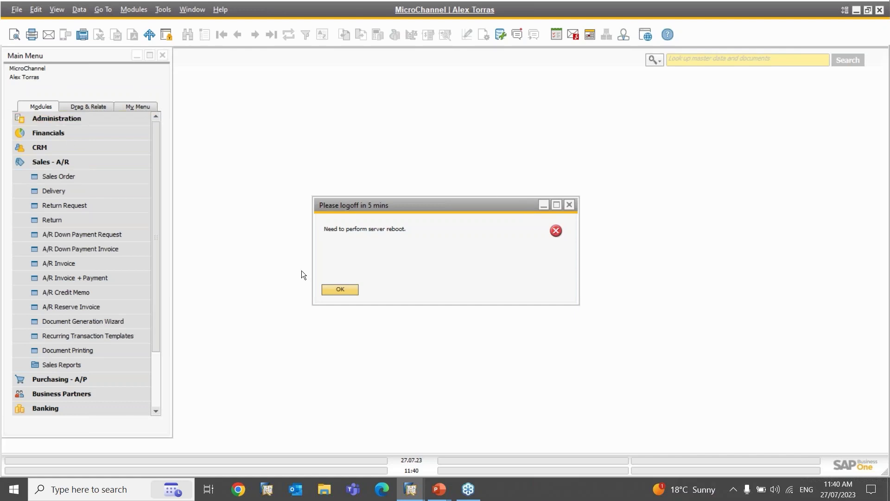
# Step: Acknowledge the warning, refresh Connected Clients, and disconnect the selected client session
pyautogui.click(340, 290)
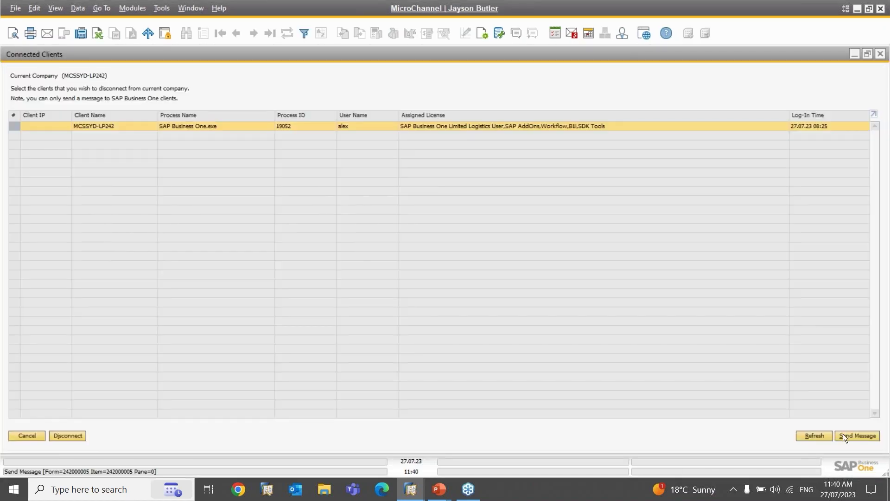
pyautogui.click(820, 436)
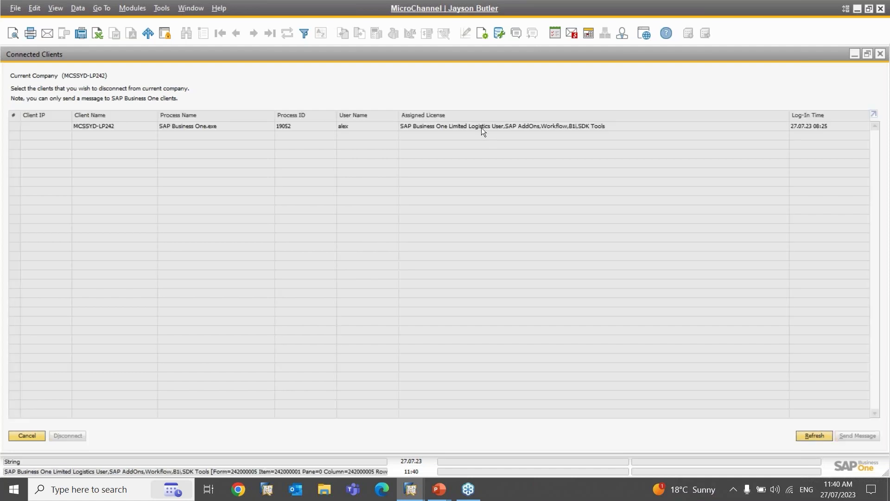
pyautogui.click(481, 126)
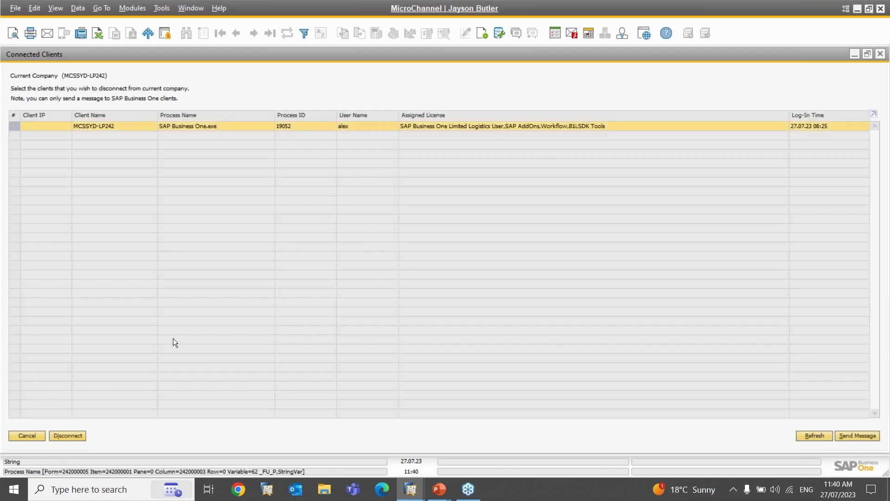
pyautogui.click(64, 437)
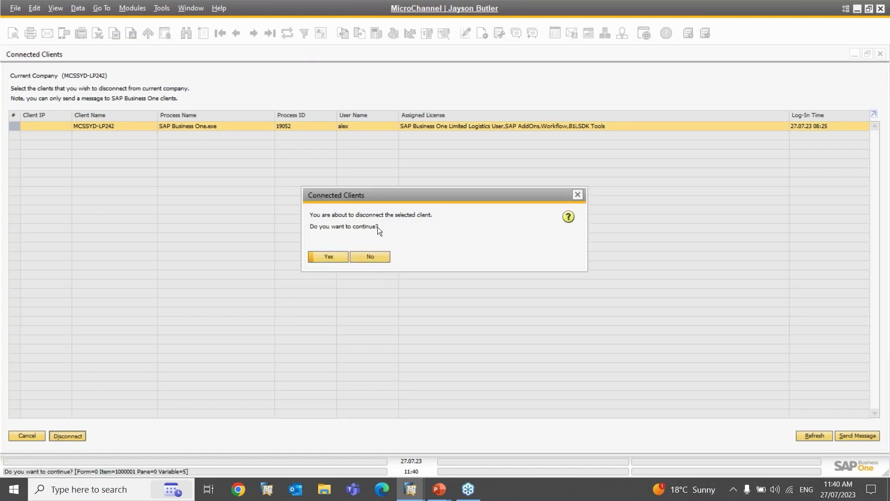
pyautogui.click(330, 256)
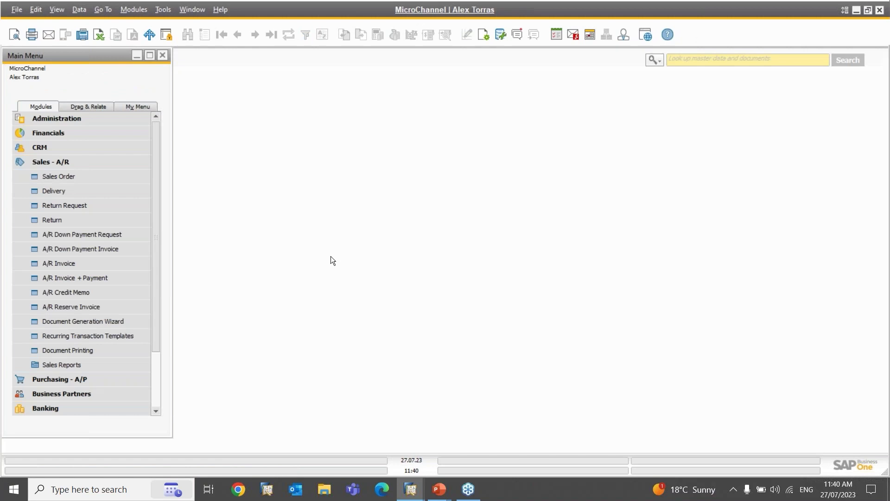
pyautogui.click(93, 182)
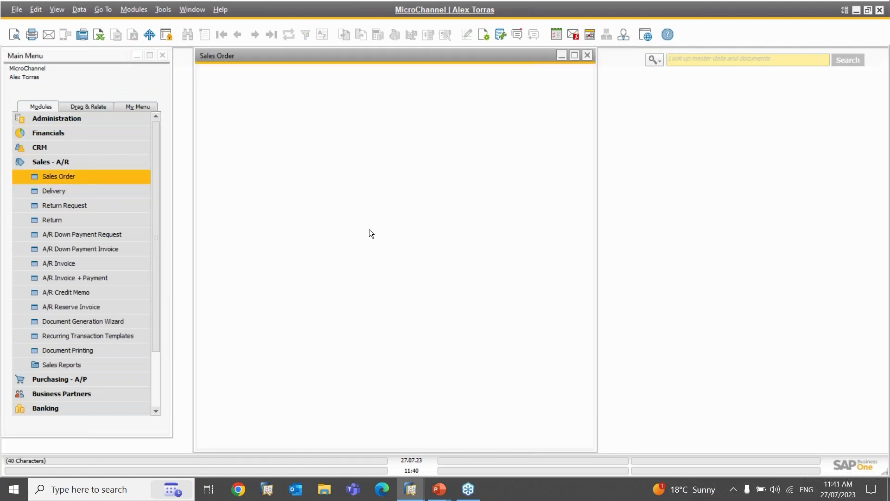